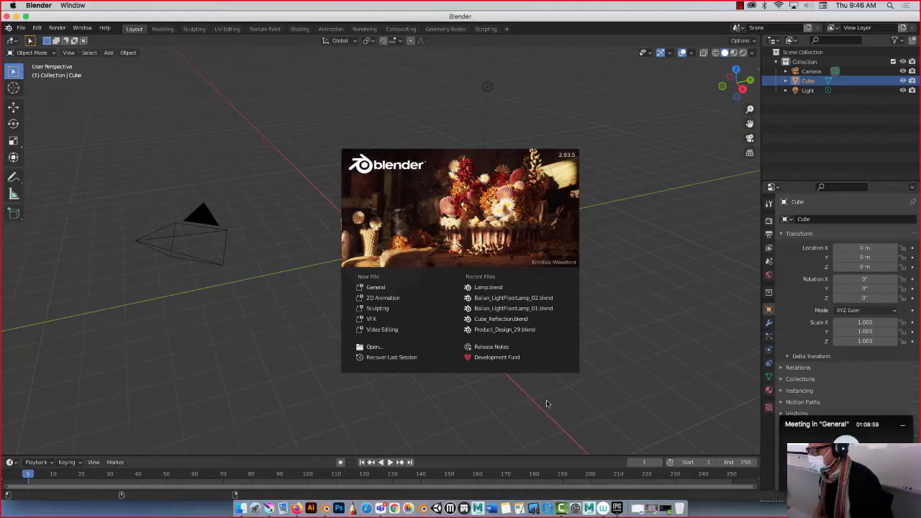
- Dismiss the splash screen and delete the default camera, cube and light from the scene
{"action": "left_click", "coordinate": [333, 158]}
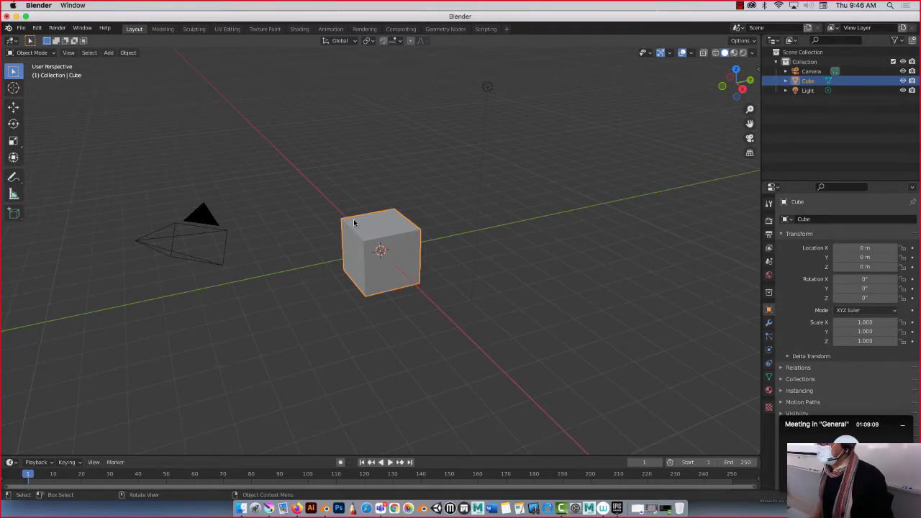
{"action": "left_click", "coordinate": [207, 219]}
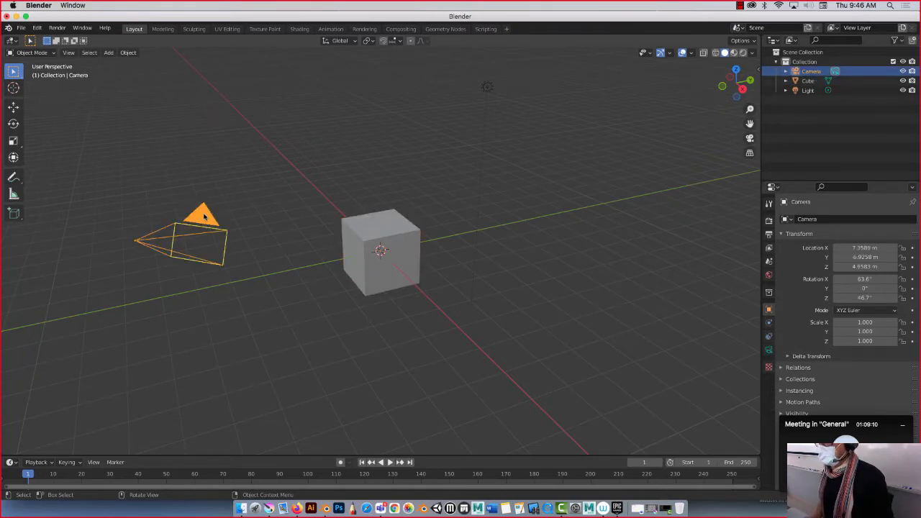
{"action": "left_click", "coordinate": [369, 222], "text": "shift"}
{"action": "left_click", "coordinate": [488, 88], "text": "shift"}
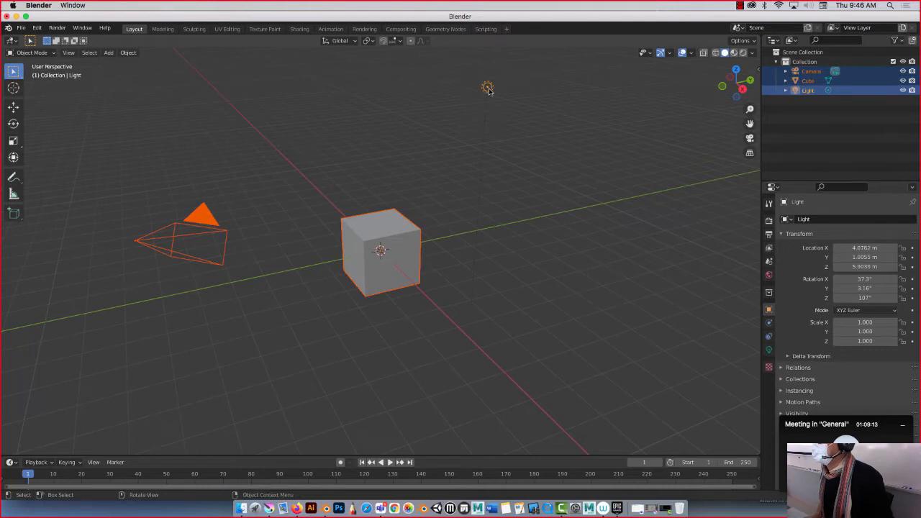
{"action": "key", "text": "Delete"}
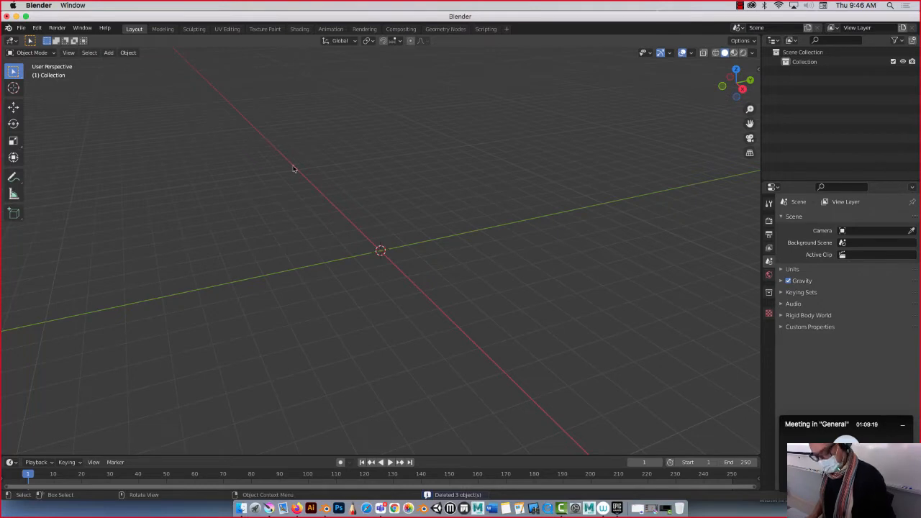
- Add a new cube mesh at the world origin
{"action": "key", "text": "shift+a"}
{"action": "mouse_move", "coordinate": [293, 169]}
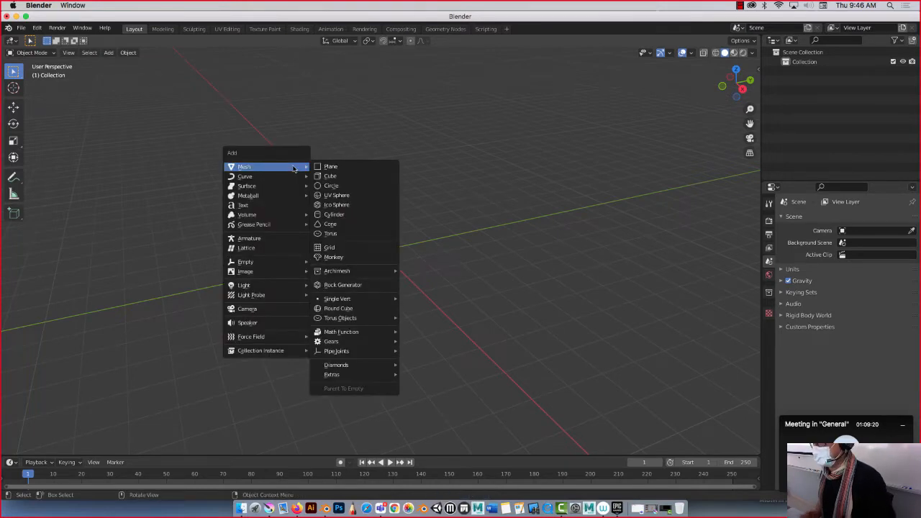
{"action": "left_click", "coordinate": [333, 177]}
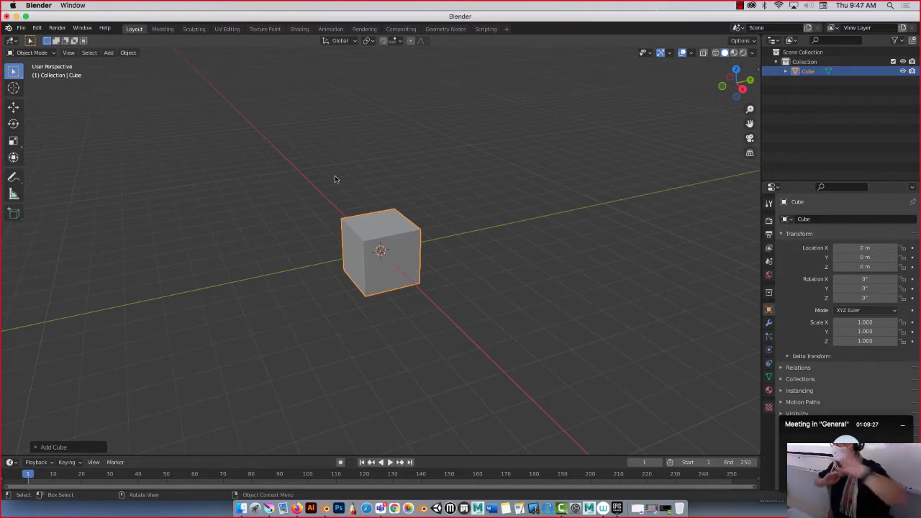
- Put the cube in Edit Mode, clear the selection and expand the modelling tools so their names show
{"action": "left_click", "coordinate": [358, 219]}
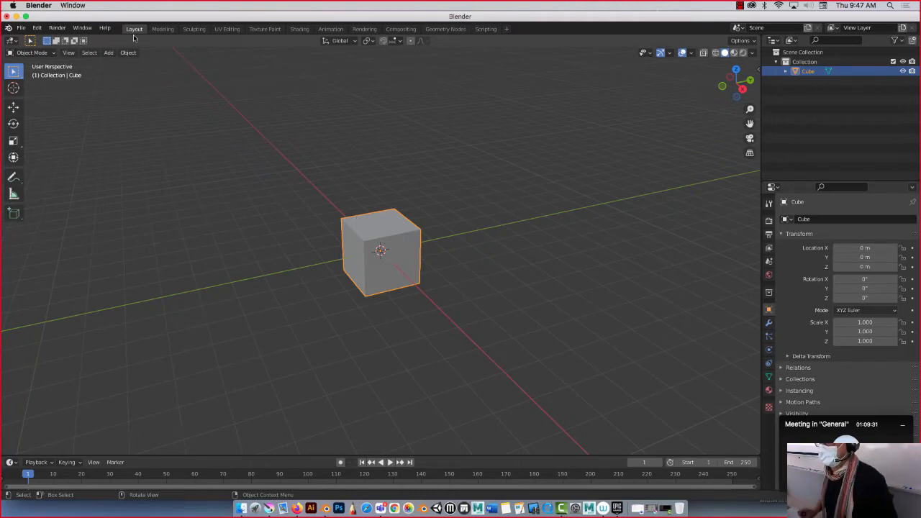
{"action": "key", "text": "Tab"}
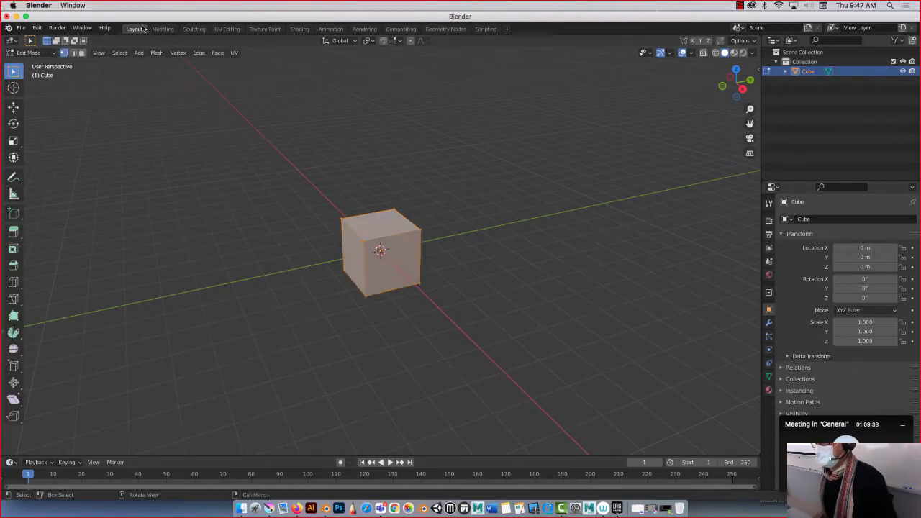
{"action": "left_click", "coordinate": [55, 54]}
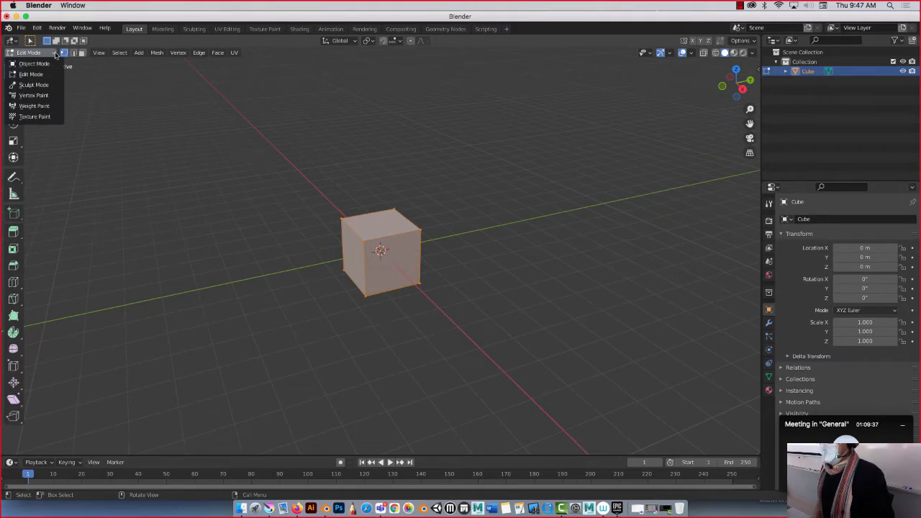
{"action": "left_click", "coordinate": [33, 63]}
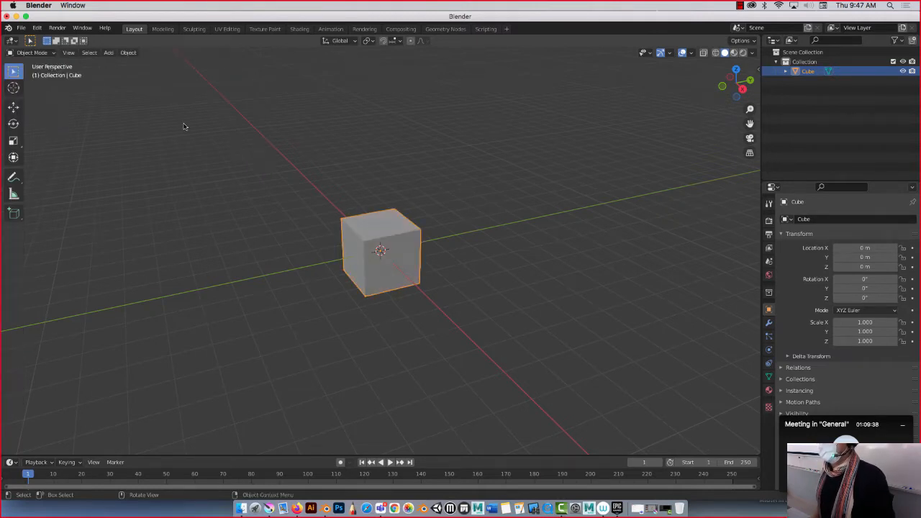
{"action": "left_click", "coordinate": [33, 53]}
{"action": "left_click", "coordinate": [31, 75]}
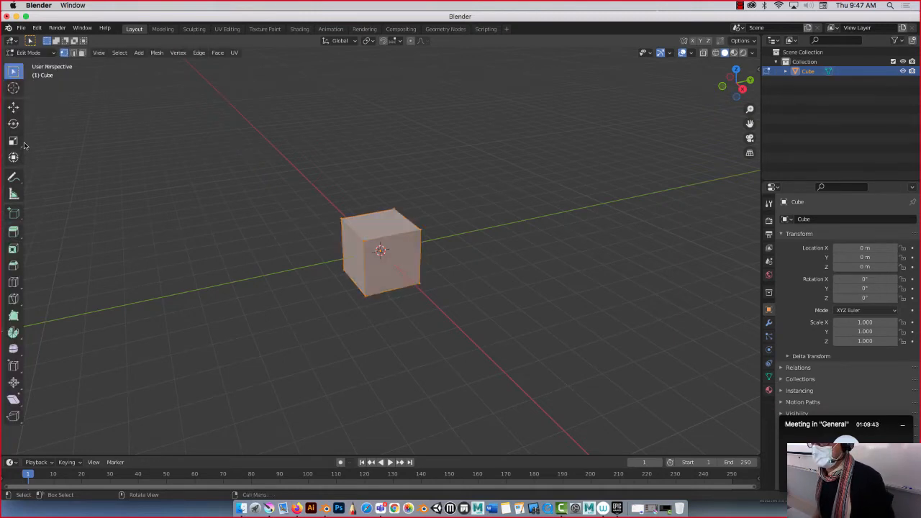
{"action": "left_click", "coordinate": [127, 152]}
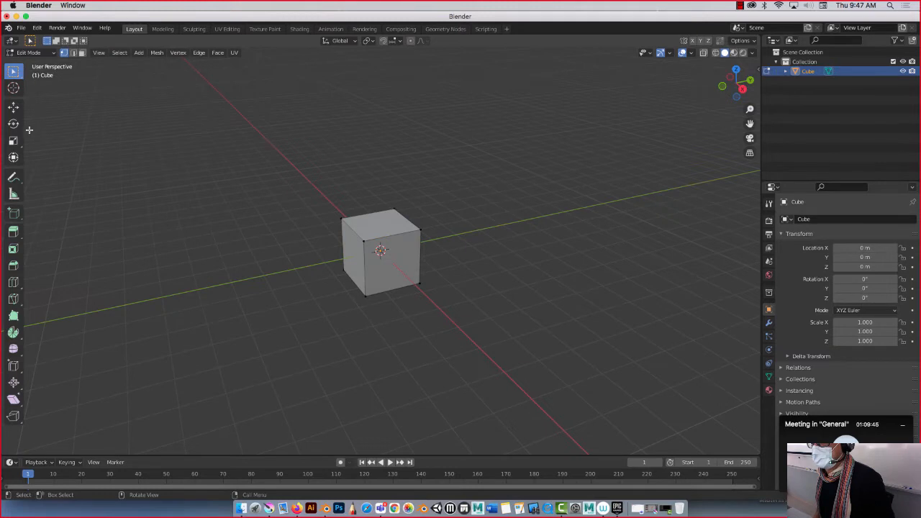
{"action": "left_click_drag", "start_coordinate": [27, 128], "coordinate": [81, 133]}
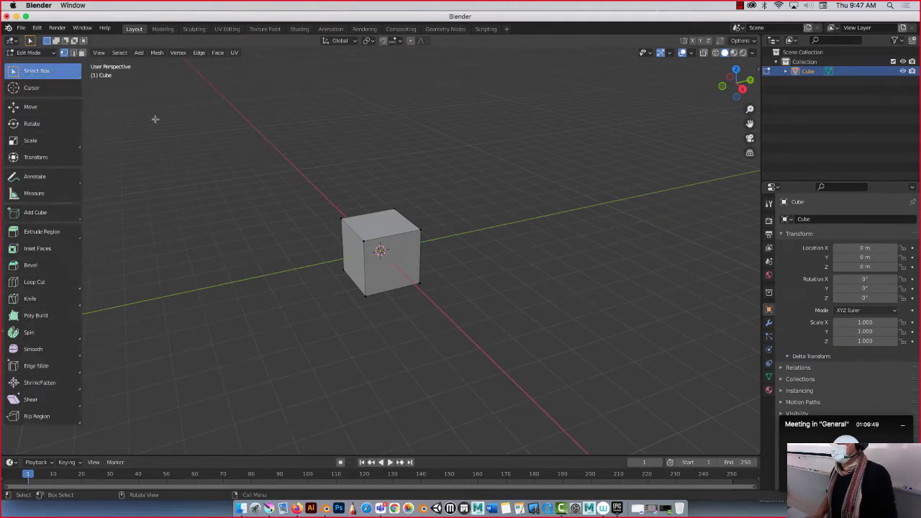
- Extrude the cube's top face upward by about 5.3 m in face select mode
{"action": "left_click", "coordinate": [82, 54]}
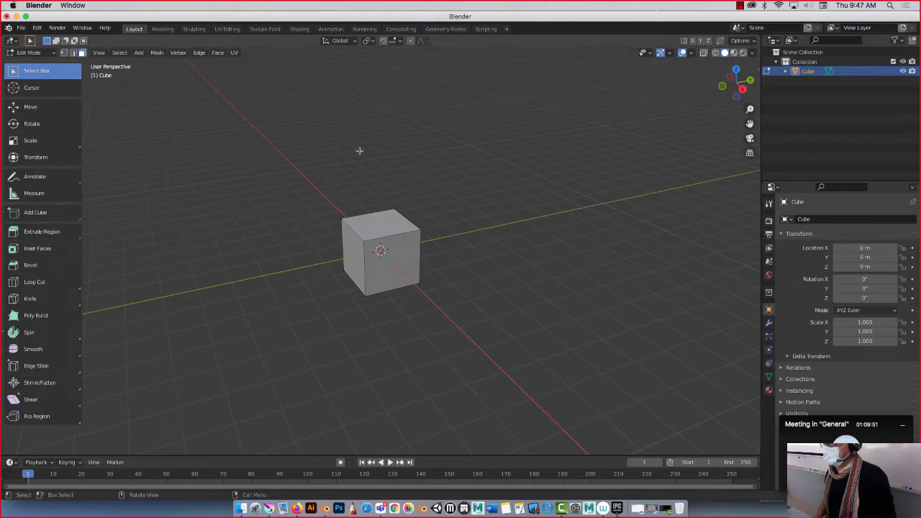
{"action": "left_click", "coordinate": [369, 223]}
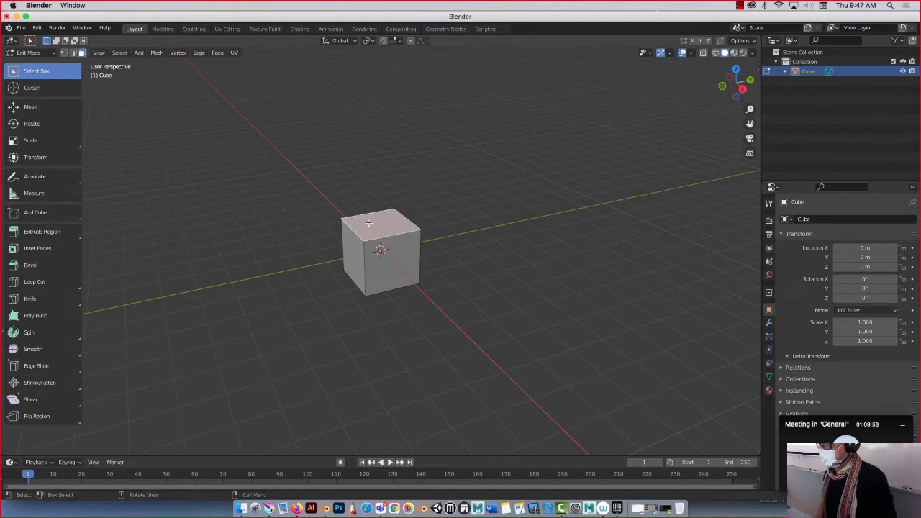
{"action": "key", "text": "e"}
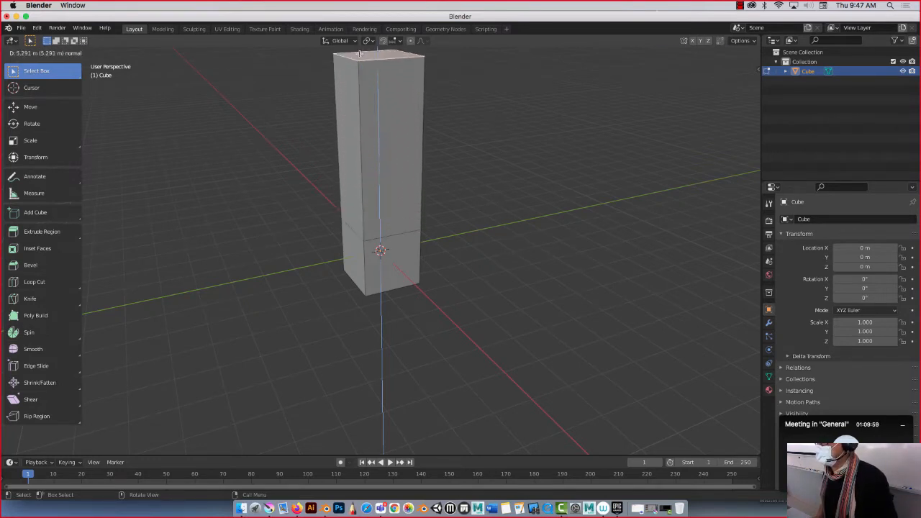
{"action": "left_click", "coordinate": [349, 65]}
{"action": "mouse_move", "coordinate": [294, 131]}
{"action": "middle_mouse_down"}
{"action": "mouse_move", "coordinate": [274, 132]}
{"action": "mouse_move", "coordinate": [290, 138]}
{"action": "middle_mouse_up"}
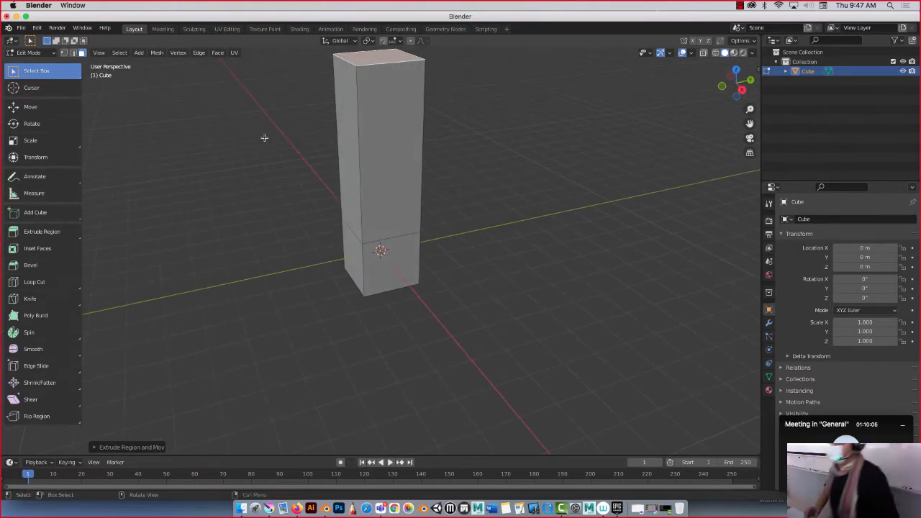
{"action": "middle_click_drag", "start_coordinate": [284, 94], "coordinate": [403, 216], "text": "shift"}
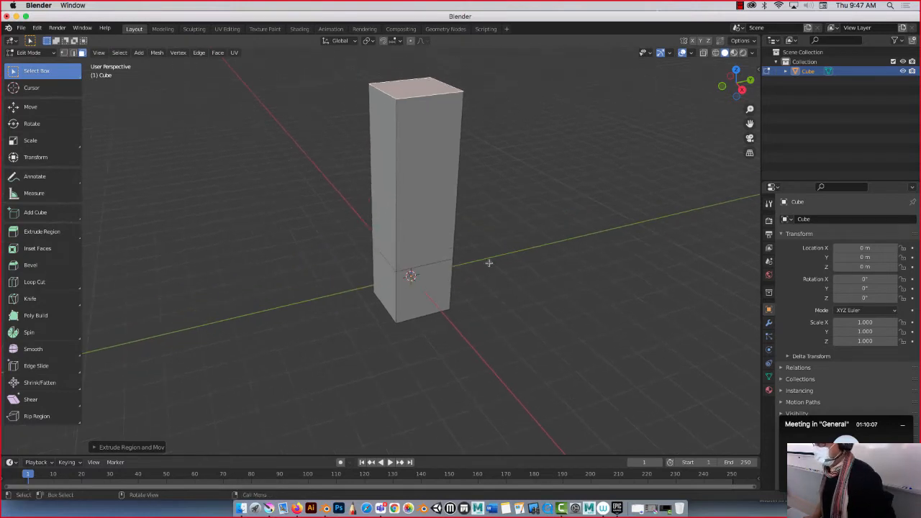
- Check the reference sketch in the Microsoft Teams meeting chat and narrow the Blender window so the sketch stays in view beside it
{"action": "left_click", "coordinate": [843, 445]}
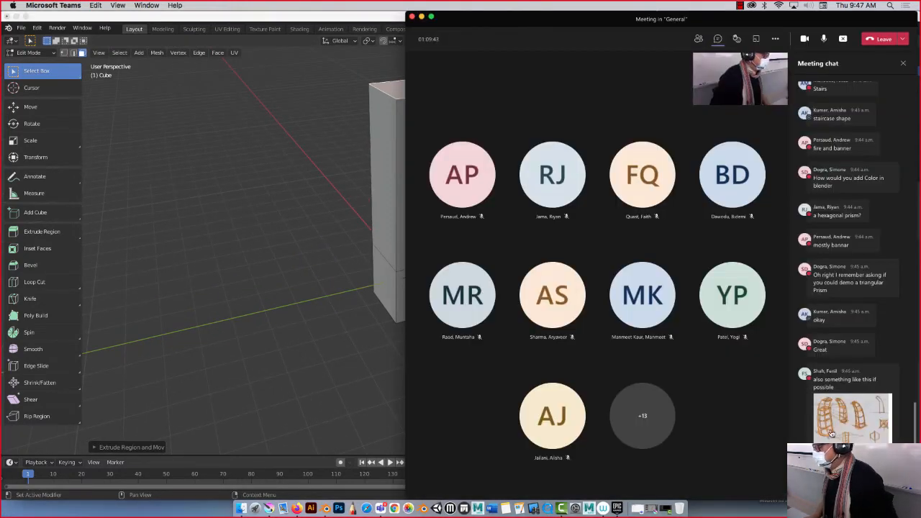
{"action": "left_click", "coordinate": [274, 371]}
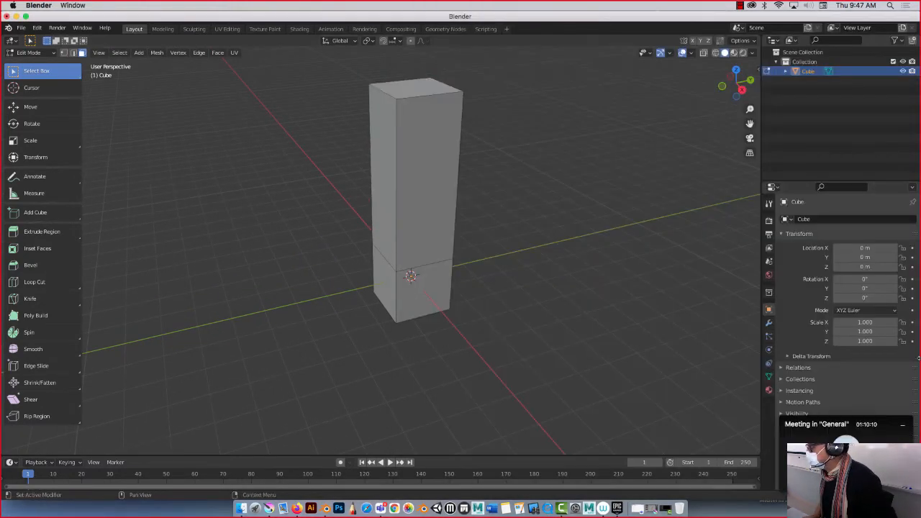
{"action": "left_click_drag", "start_coordinate": [920, 354], "coordinate": [835, 354]}
- Move the column's top face sideways in the negative Y direction so the extruded section leans
{"action": "middle_click_drag", "start_coordinate": [568, 263], "coordinate": [420, 207]}
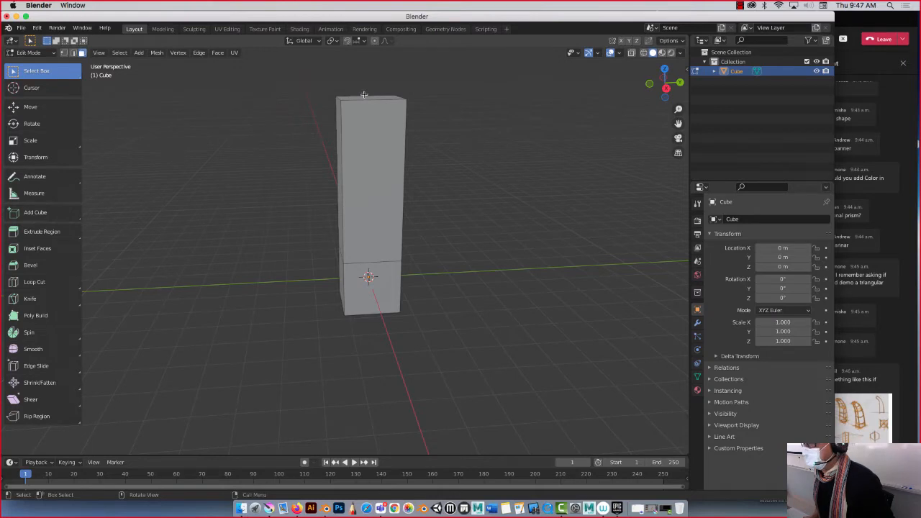
{"action": "middle_click_drag", "start_coordinate": [274, 117], "coordinate": [288, 134]}
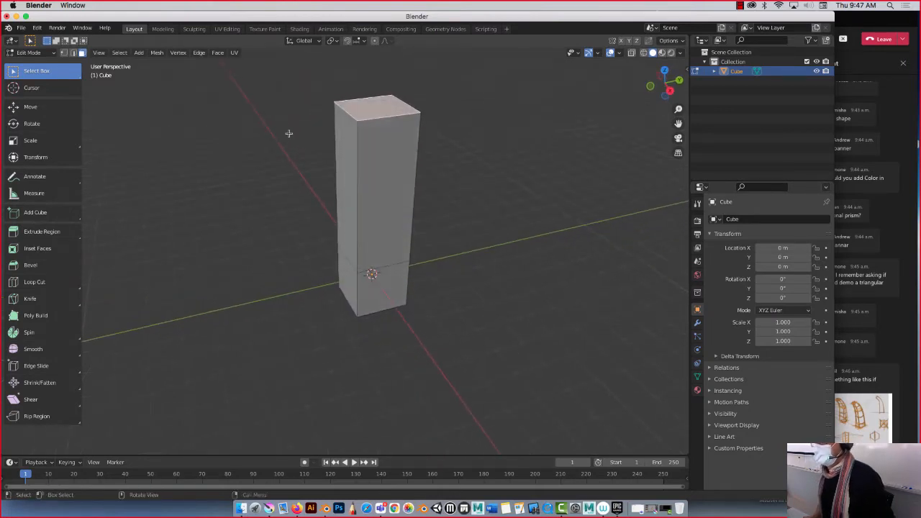
{"action": "left_click", "coordinate": [64, 53]}
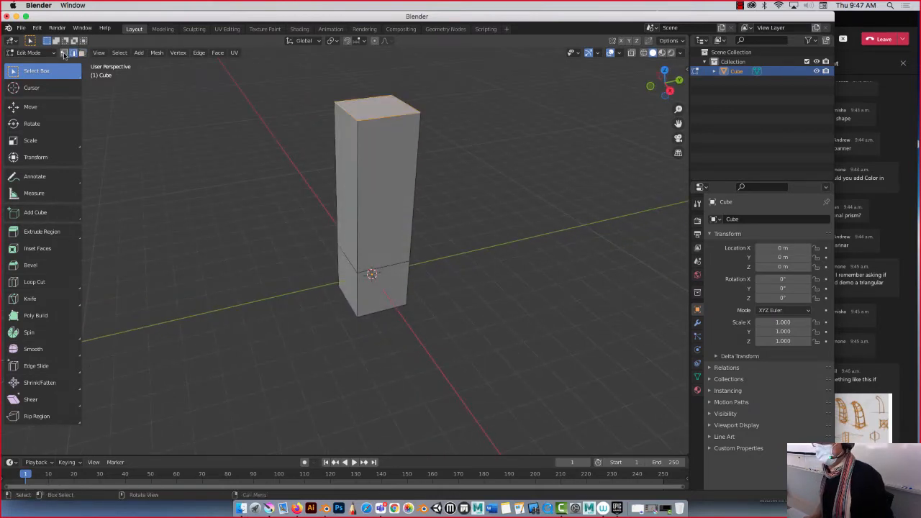
{"action": "left_click", "coordinate": [82, 53]}
{"action": "left_click", "coordinate": [383, 101]}
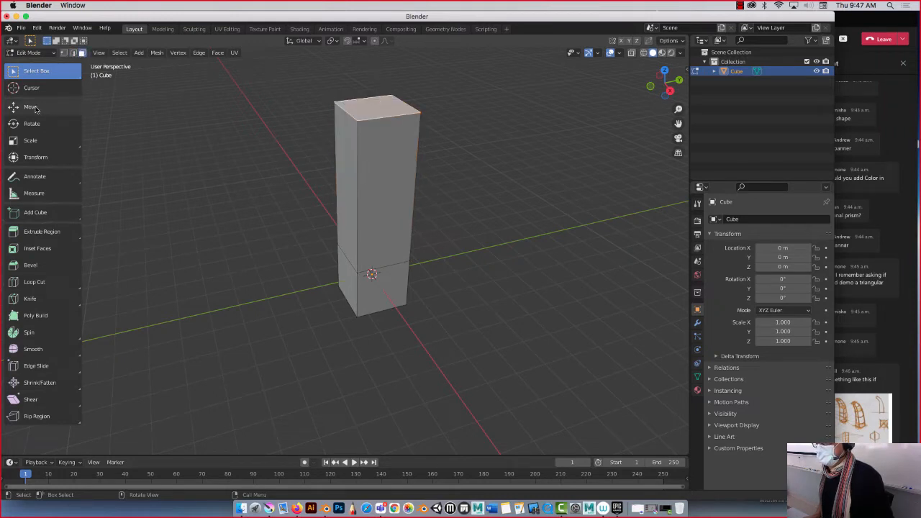
{"action": "left_click", "coordinate": [30, 106]}
{"action": "middle_click_drag", "start_coordinate": [257, 136], "coordinate": [249, 115]}
{"action": "left_click_drag", "start_coordinate": [405, 97], "coordinate": [343, 106]}
{"action": "middle_click_drag", "start_coordinate": [291, 142], "coordinate": [270, 138]}
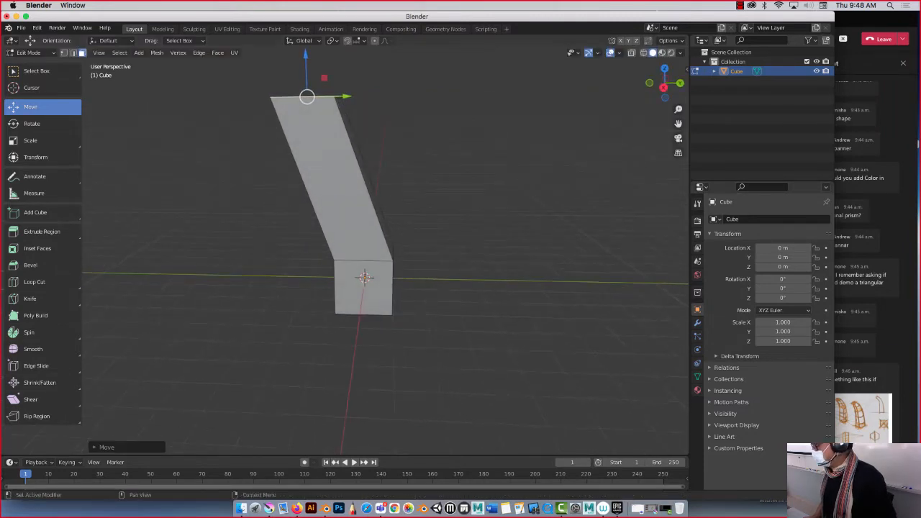
- Narrow the column's top along Y by moving its positive-Y edge inward in edge select mode
{"action": "middle_click_drag", "start_coordinate": [408, 193], "coordinate": [400, 204]}
{"action": "key", "text": "2"}
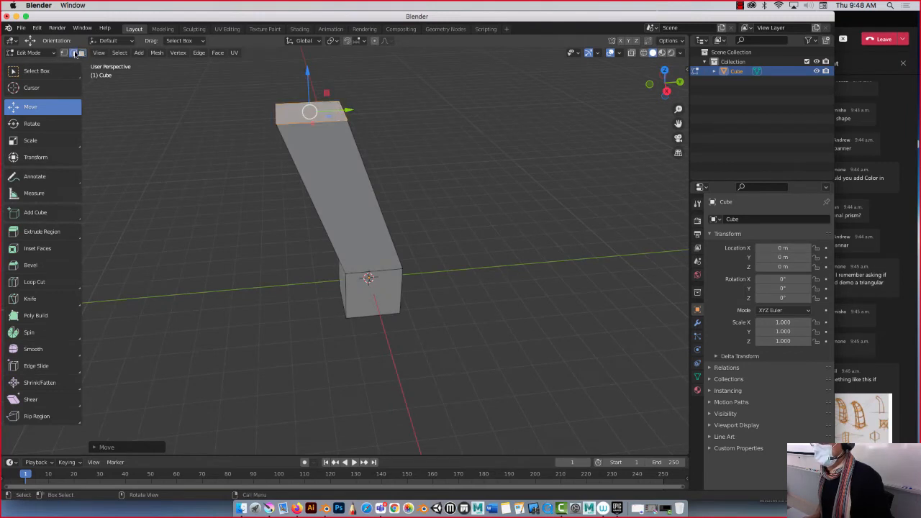
{"action": "left_click_drag", "start_coordinate": [346, 113], "coordinate": [336, 110]}
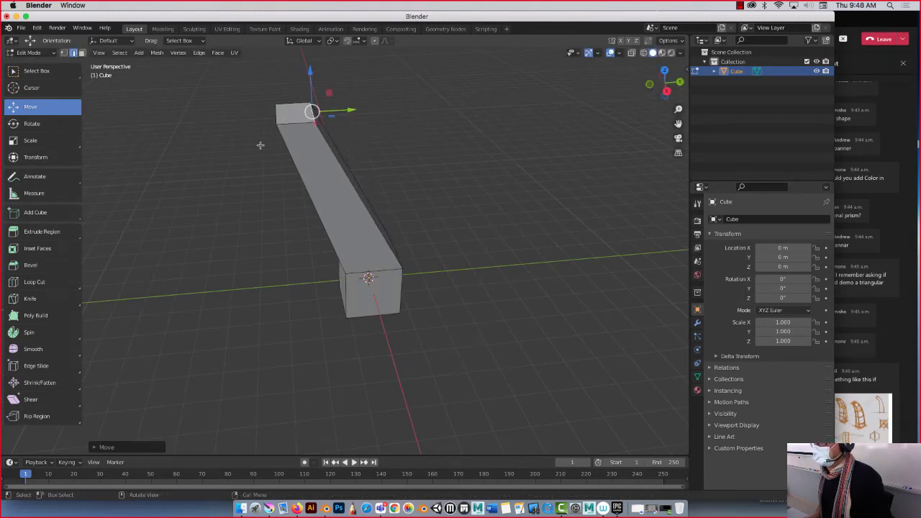
- Try to taper the top by scaling its two opposite side edges inward along X, and undo the scaling
{"action": "middle_click_drag", "start_coordinate": [261, 144], "coordinate": [338, 143]}
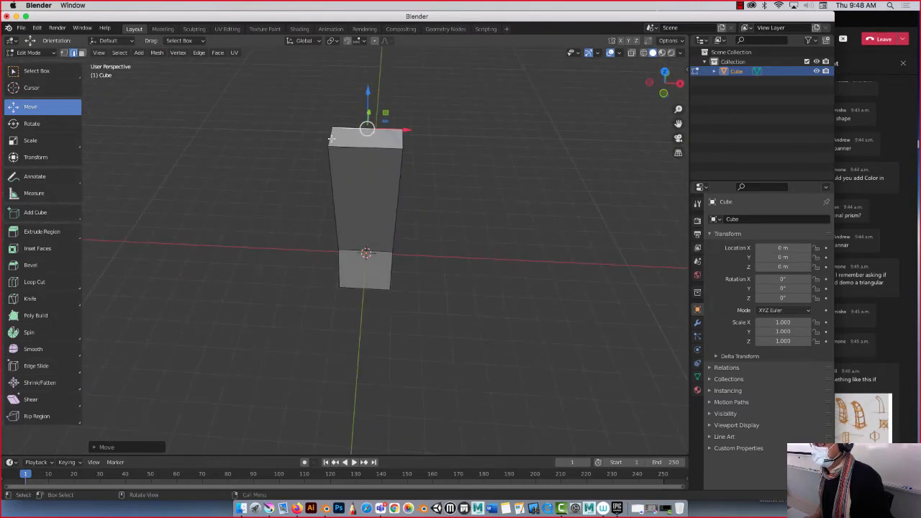
{"action": "left_click", "coordinate": [331, 138]}
{"action": "left_click", "coordinate": [404, 138], "text": "shift"}
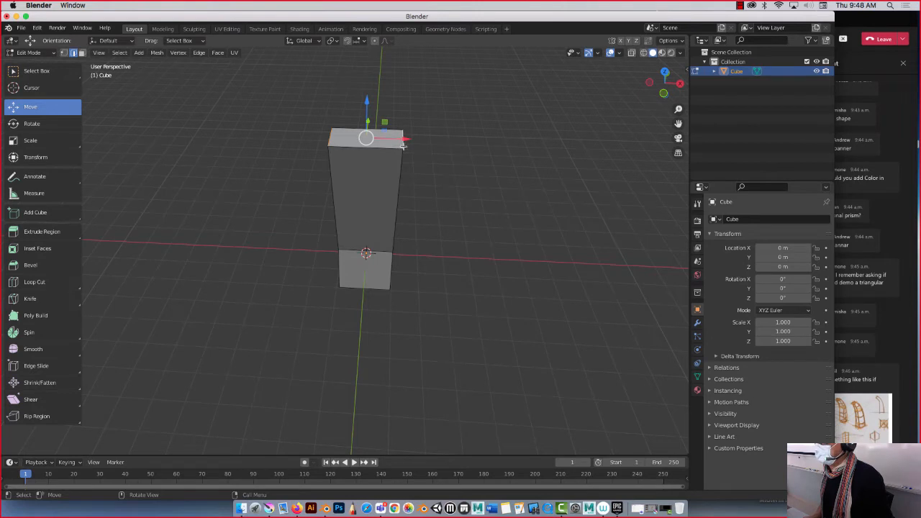
{"action": "middle_click_drag", "start_coordinate": [421, 157], "coordinate": [381, 168]}
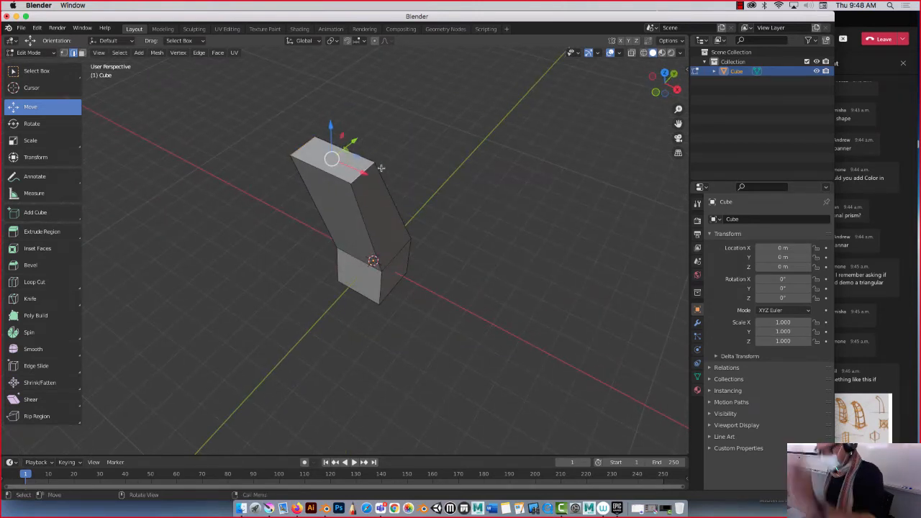
{"action": "key", "text": "s"}
{"action": "key", "text": "x"}
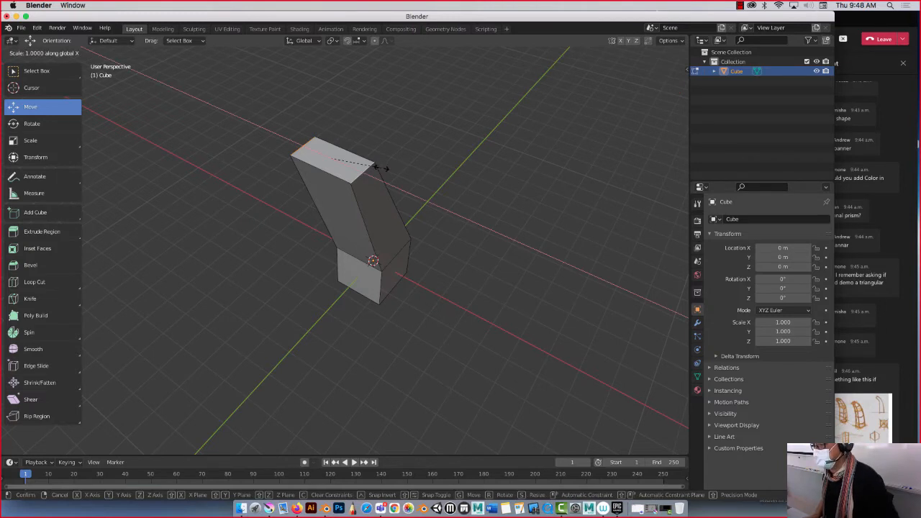
{"action": "left_click", "coordinate": [350, 159]}
{"action": "middle_click_drag", "start_coordinate": [399, 233], "coordinate": [308, 239]}
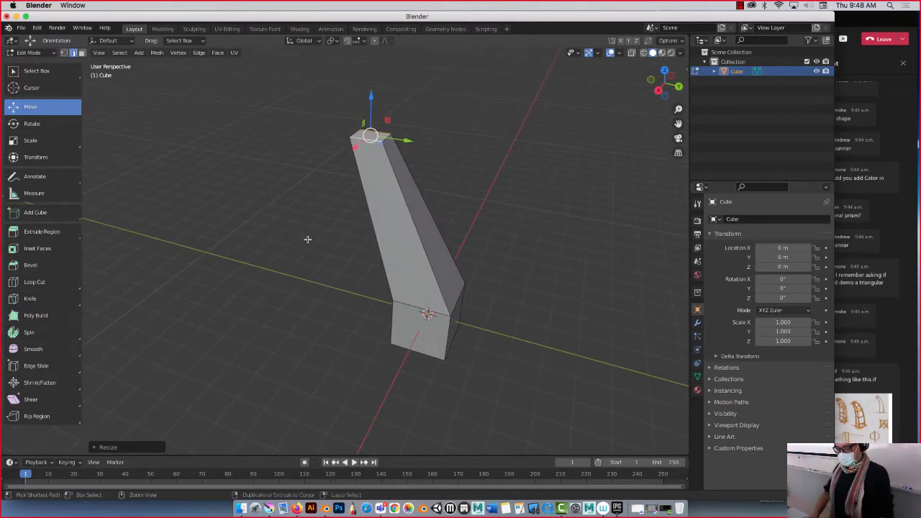
{"action": "key", "text": "ctrl+z"}
- Taper the column's top further by moving individual top edges inward with the Move tool
{"action": "middle_click_drag", "start_coordinate": [287, 291], "coordinate": [373, 209]}
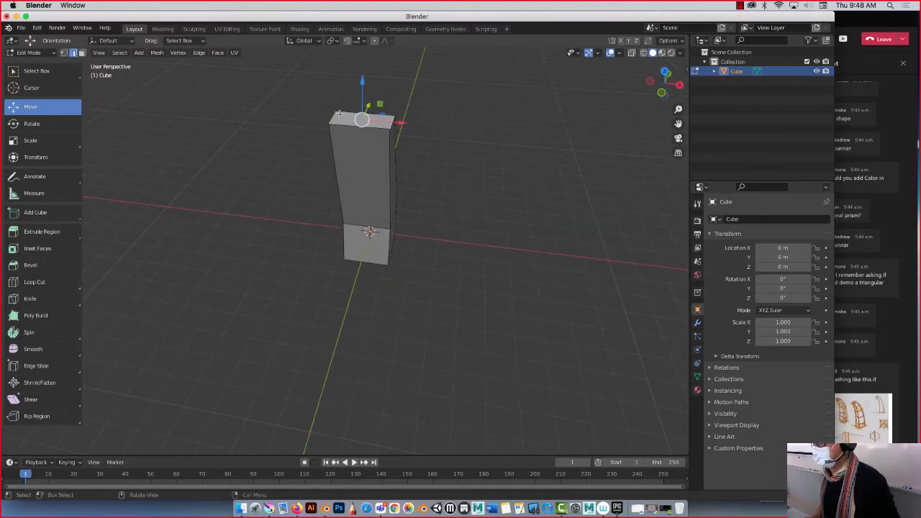
{"action": "left_click_drag", "start_coordinate": [334, 116], "coordinate": [387, 123]}
{"action": "middle_click_drag", "start_coordinate": [427, 198], "coordinate": [334, 193]}
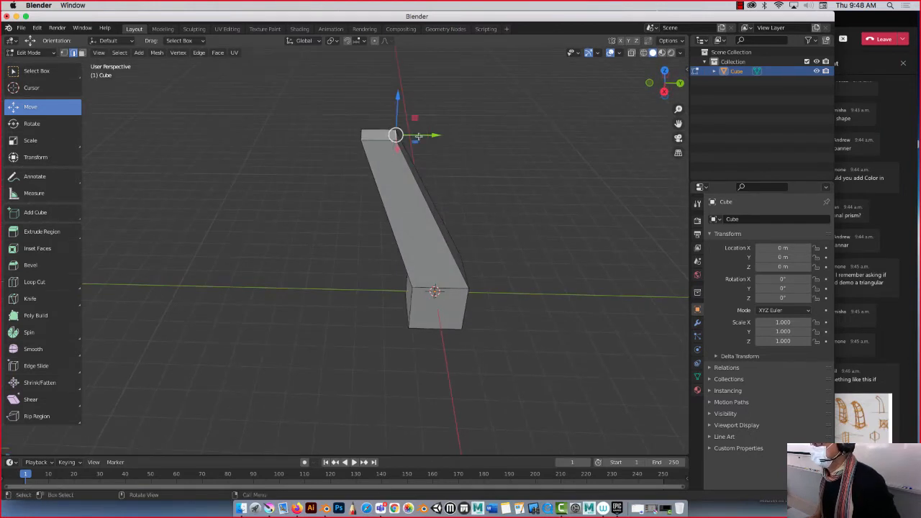
{"action": "left_click_drag", "start_coordinate": [411, 138], "coordinate": [410, 136]}
{"action": "middle_click_drag", "start_coordinate": [278, 202], "coordinate": [298, 180]}
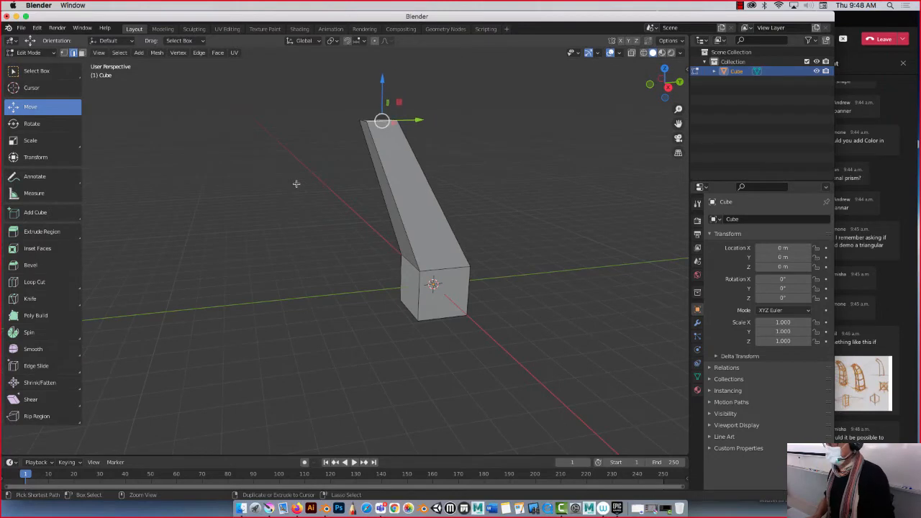
- Narrow the column's top by scaling its two opposite side edges inward along X
{"action": "middle_click_drag", "start_coordinate": [306, 148], "coordinate": [413, 185]}
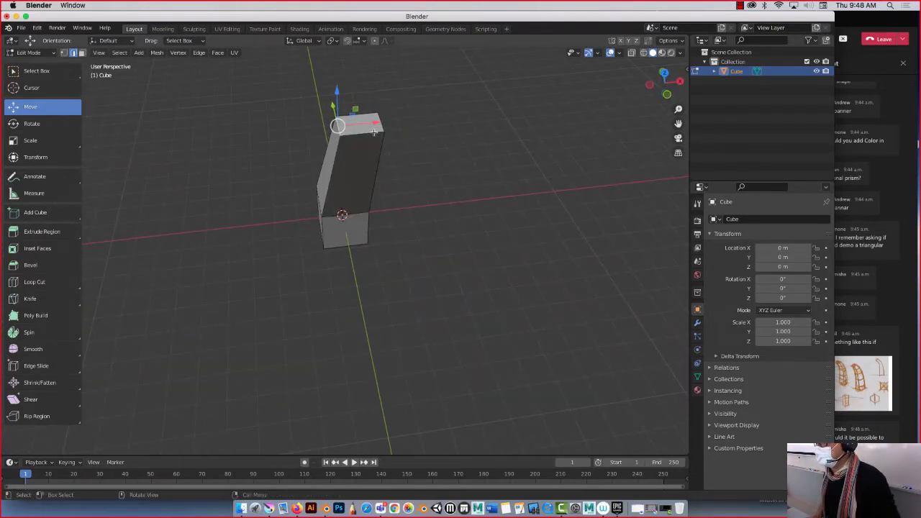
{"action": "left_click", "coordinate": [385, 128], "text": "shift"}
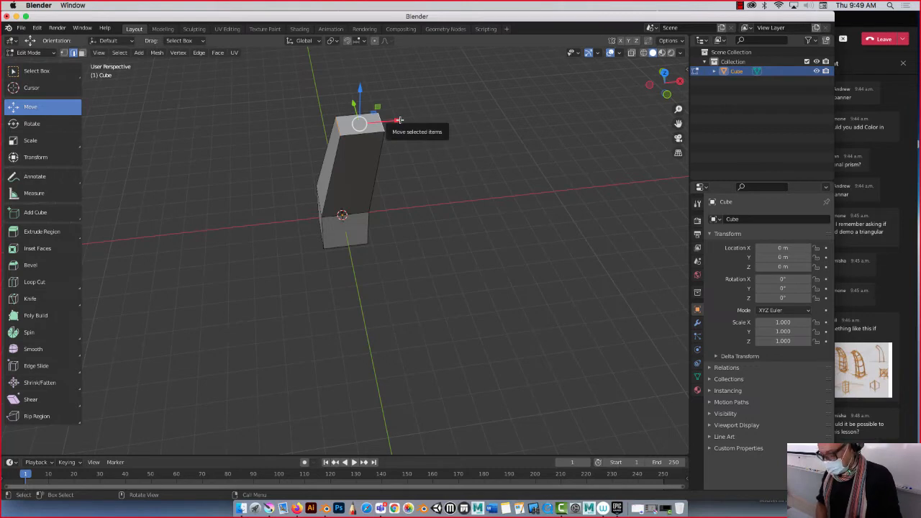
{"action": "key", "text": "s"}
{"action": "key", "text": "x"}
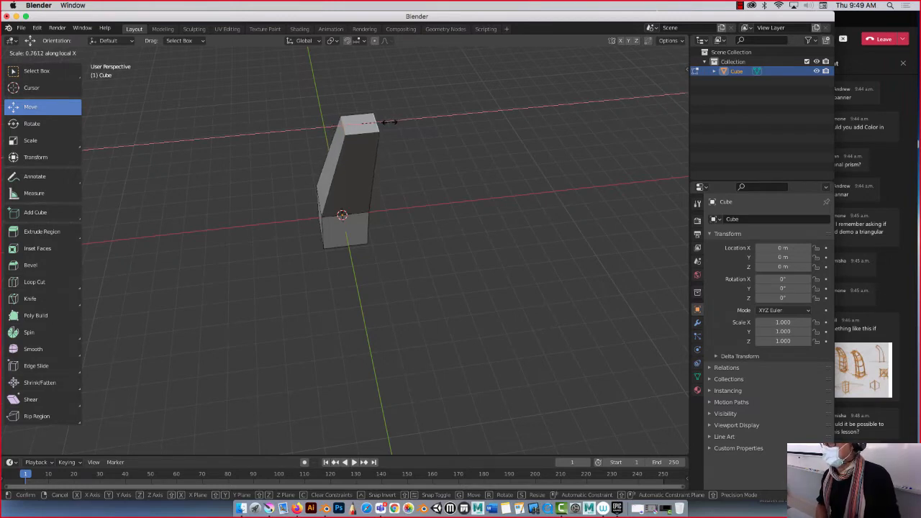
{"action": "left_click", "coordinate": [379, 126]}
{"action": "middle_click_drag", "start_coordinate": [379, 125], "coordinate": [383, 154]}
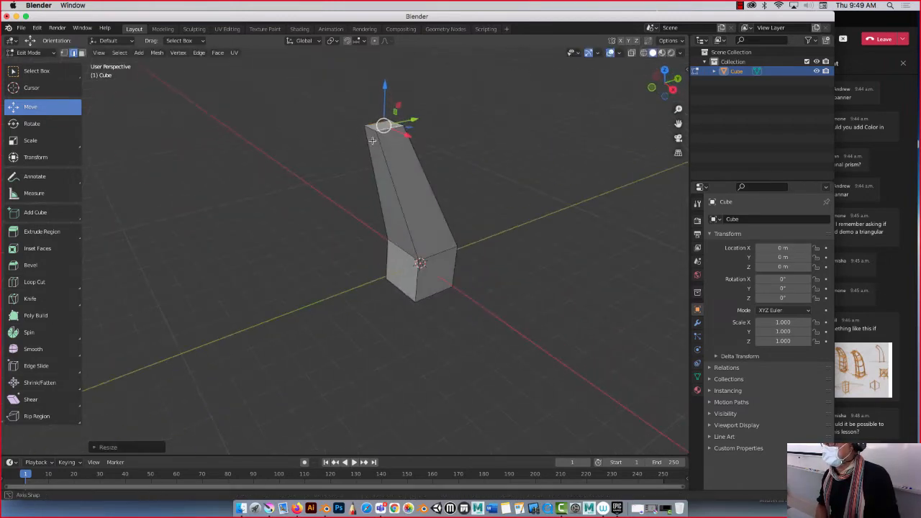
- Add a single loop cut around the middle of the column's leaning section
{"action": "middle_click_drag", "start_coordinate": [490, 221], "coordinate": [419, 194]}
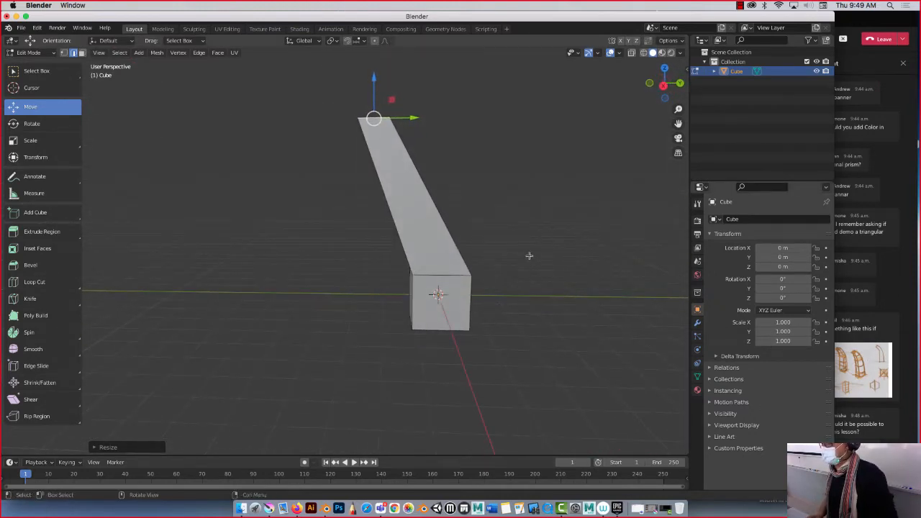
{"action": "middle_click_drag", "start_coordinate": [529, 255], "coordinate": [526, 253]}
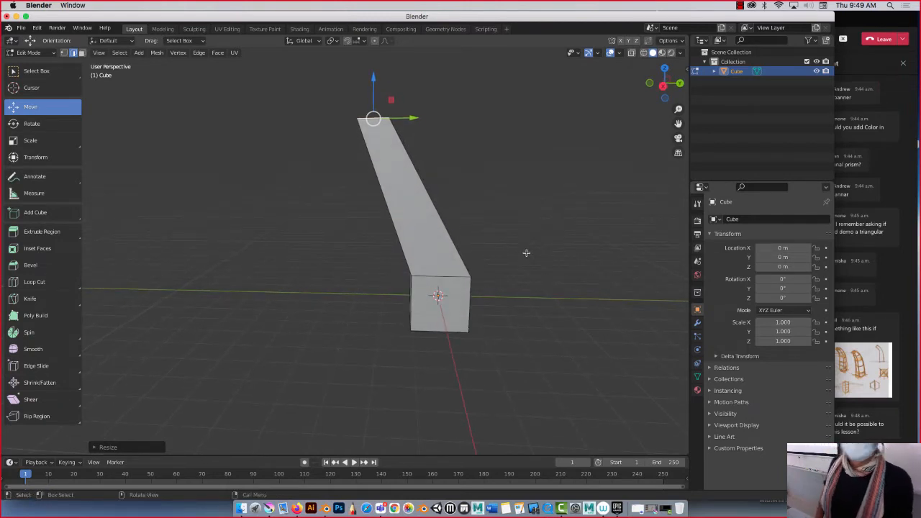
{"action": "middle_click_drag", "start_coordinate": [482, 225], "coordinate": [523, 226]}
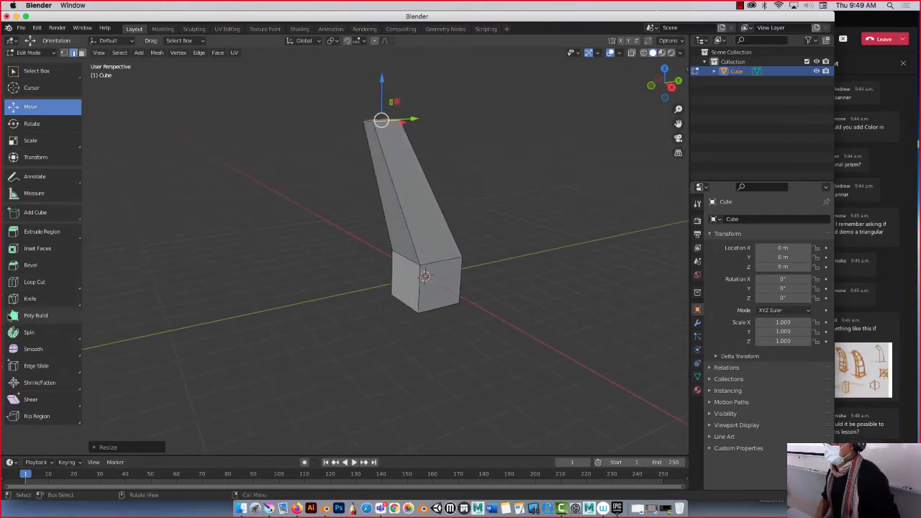
{"action": "left_click", "coordinate": [35, 287]}
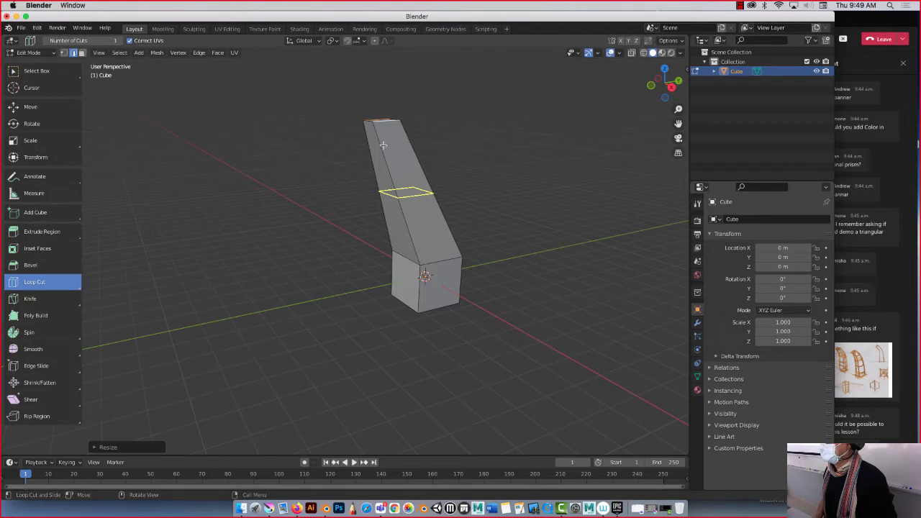
{"action": "left_click", "coordinate": [397, 195]}
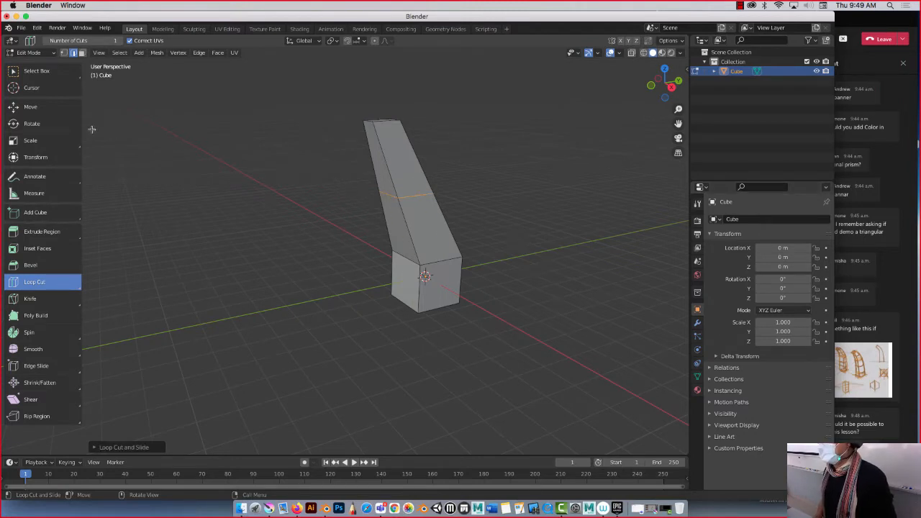
- Move the new middle edge loop in the positive Y direction from a side view to bend the column
{"action": "left_click", "coordinate": [30, 107]}
{"action": "middle_click_drag", "start_coordinate": [207, 202], "coordinate": [182, 196]}
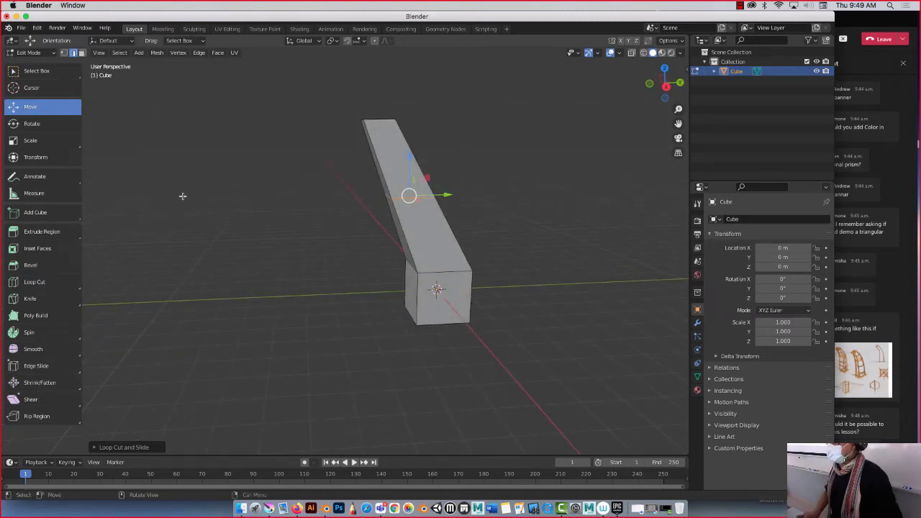
{"action": "key", "text": "KP_1"}
{"action": "key", "text": "KP_3"}
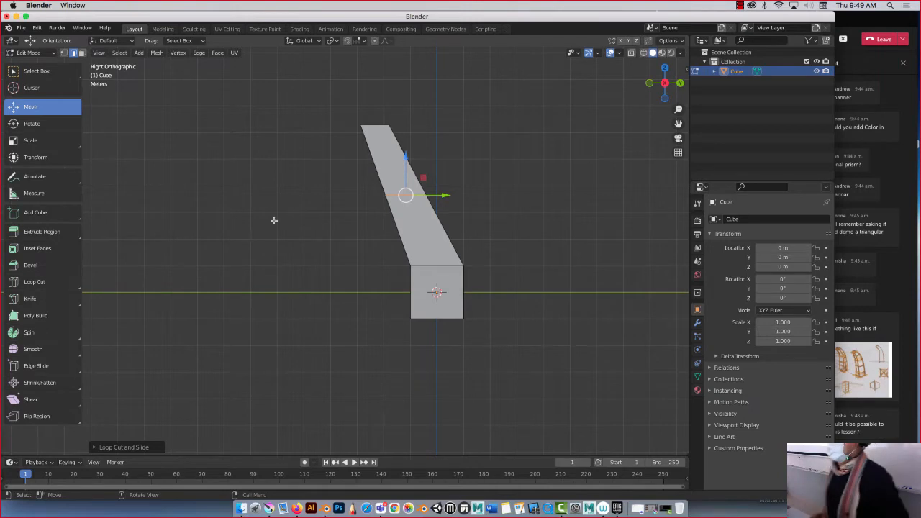
{"action": "left_click", "coordinate": [101, 53]}
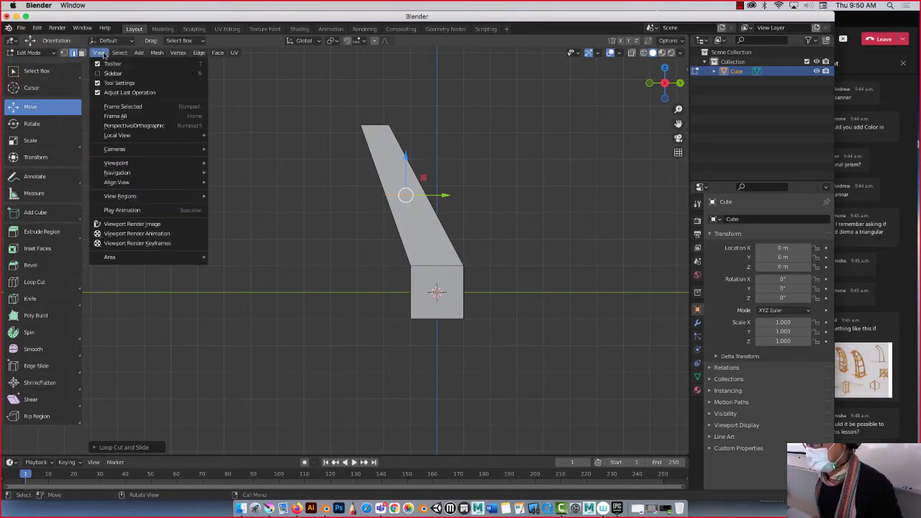
{"action": "mouse_move", "coordinate": [135, 167]}
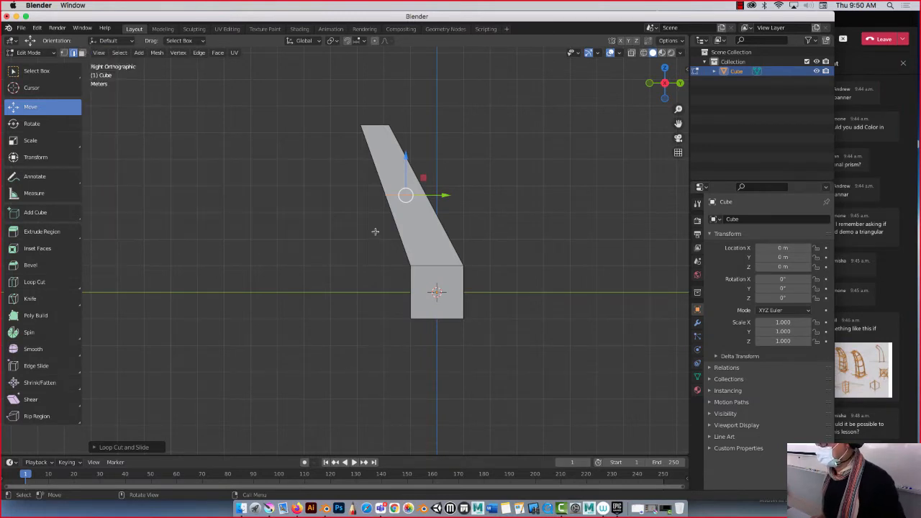
{"action": "key", "text": "ctrl+KP_1"}
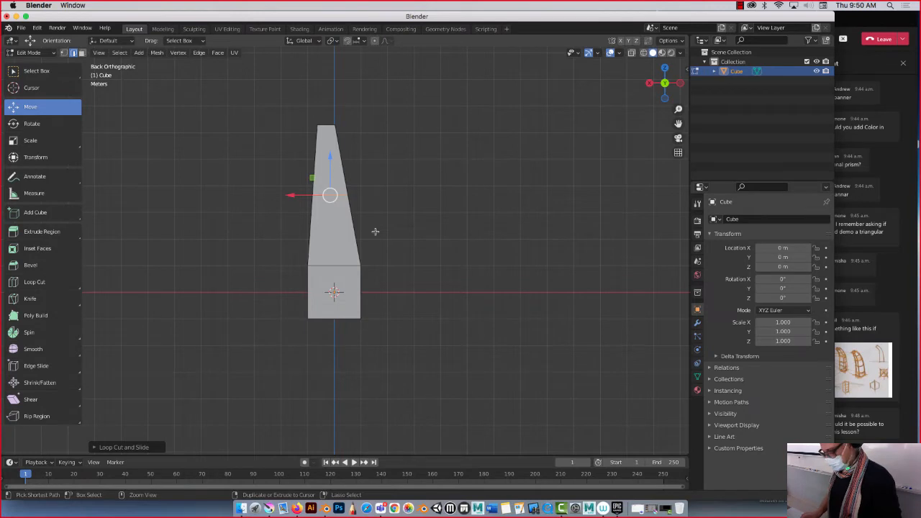
{"action": "key", "text": "ctrl+KP_3"}
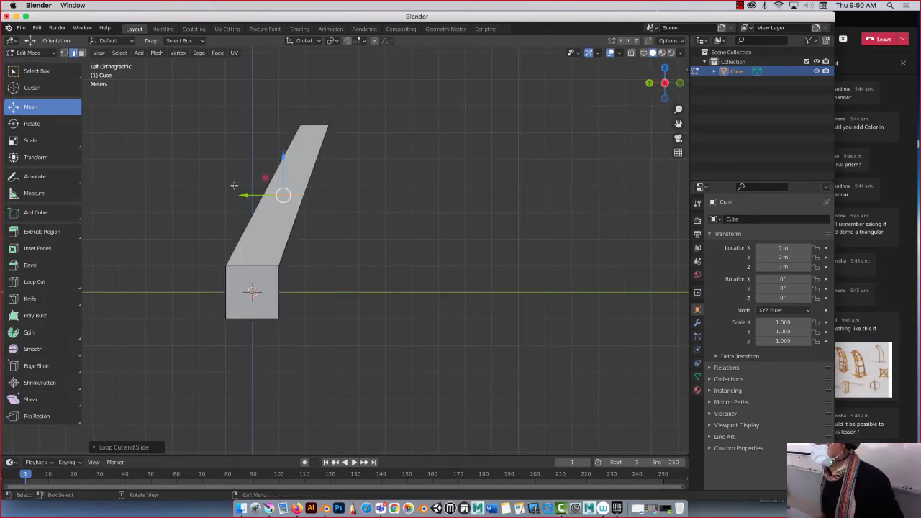
{"action": "left_click_drag", "start_coordinate": [244, 195], "coordinate": [223, 192]}
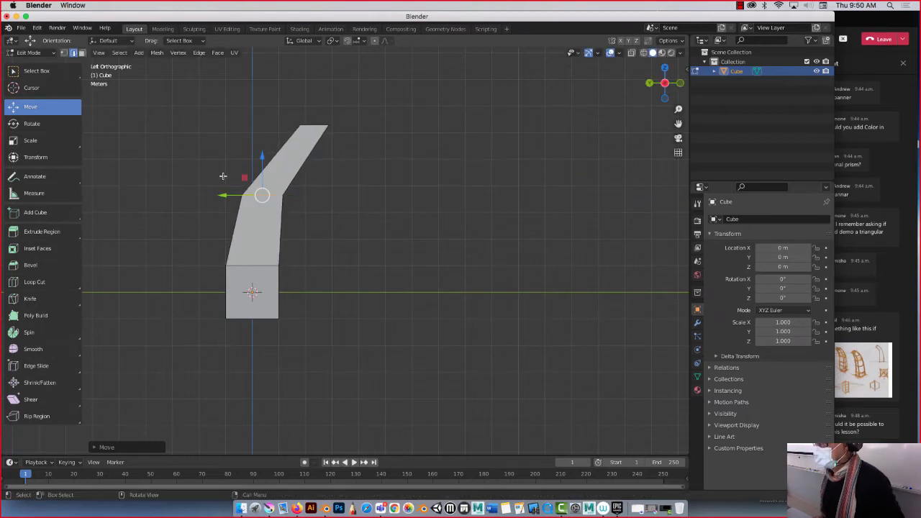
- Add one loop cut midway across the upper leaning section and another midway across the section directly above the base cube
{"action": "middle_click_drag", "start_coordinate": [220, 173], "coordinate": [371, 220]}
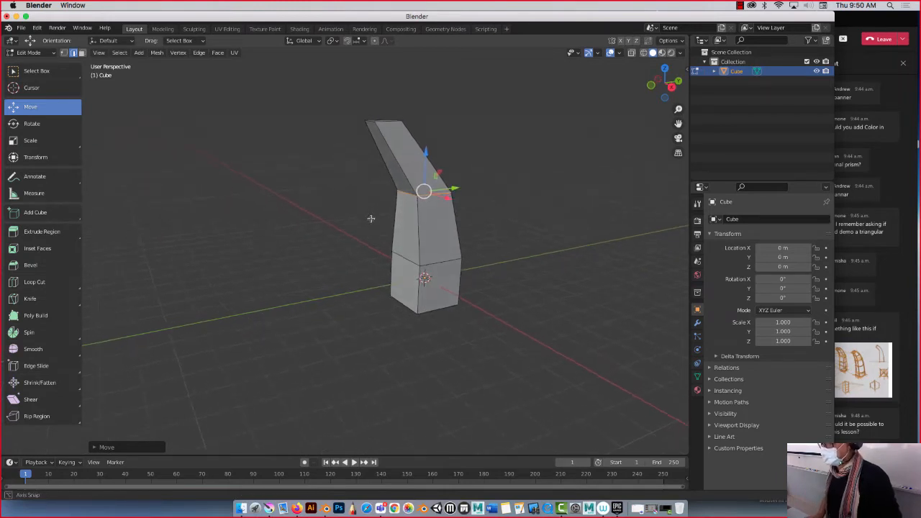
{"action": "scroll", "coordinate": [371, 220], "scroll_direction": "up", "scroll_amount": 1}
{"action": "left_click", "coordinate": [39, 282]}
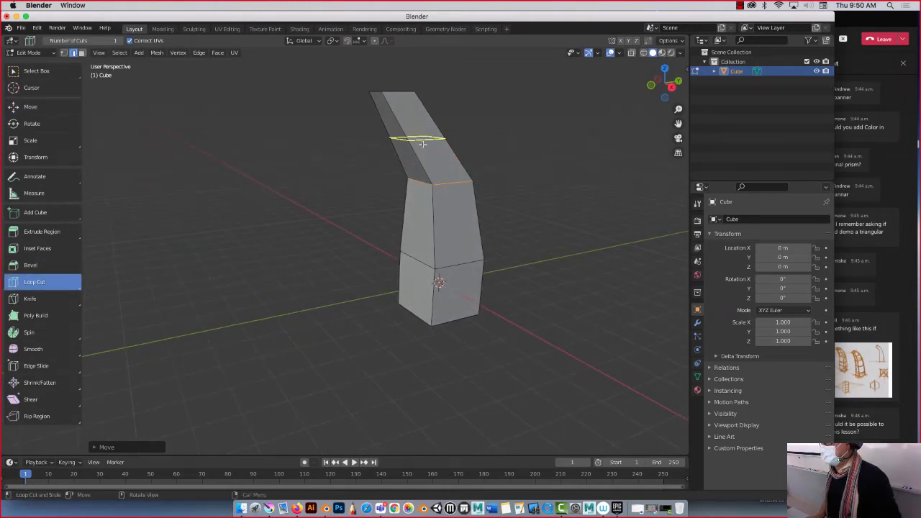
{"action": "mouse_move", "coordinate": [423, 144]}
{"action": "left_mouse_down"}
{"action": "mouse_move", "coordinate": [397, 119]}
{"action": "mouse_move", "coordinate": [403, 110]}
{"action": "mouse_move", "coordinate": [416, 159]}
{"action": "left_mouse_up"}
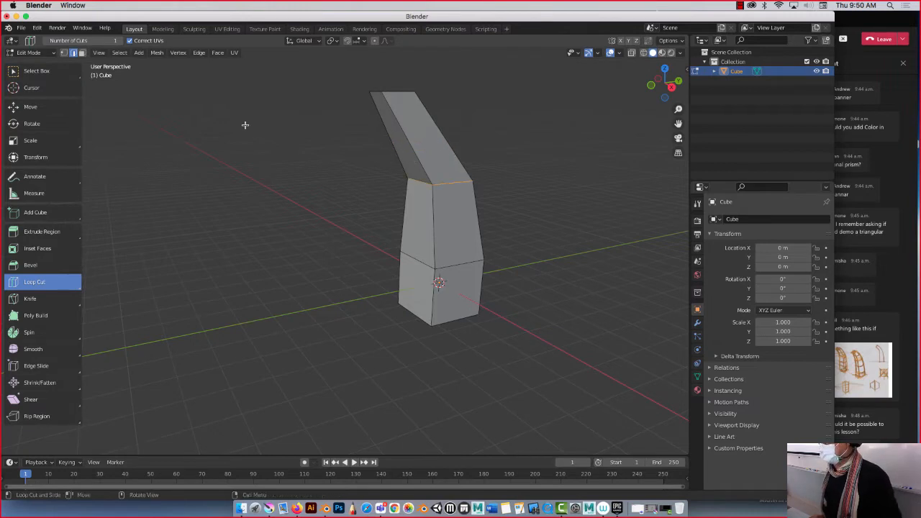
{"action": "left_click", "coordinate": [416, 138]}
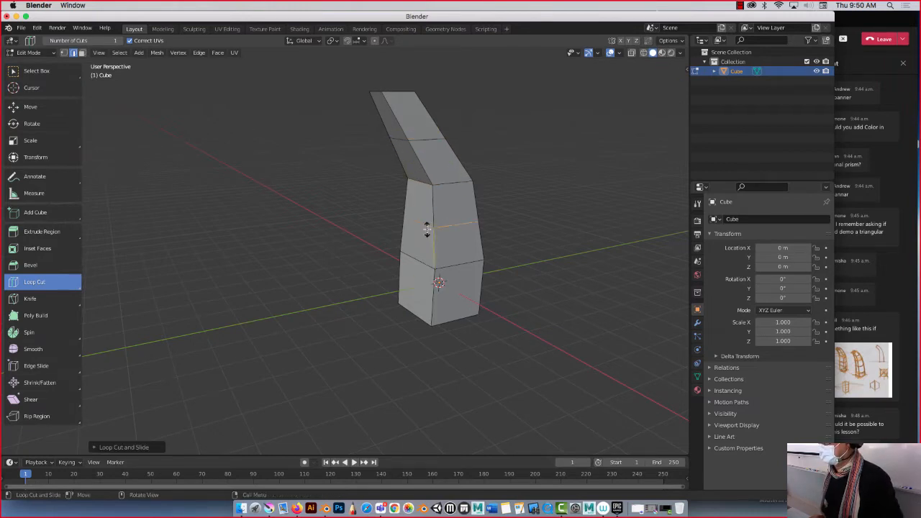
- Select the uppermost edge loop and move it slightly in the positive Y direction in the right view to smooth the curve
{"action": "left_click", "coordinate": [20, 108]}
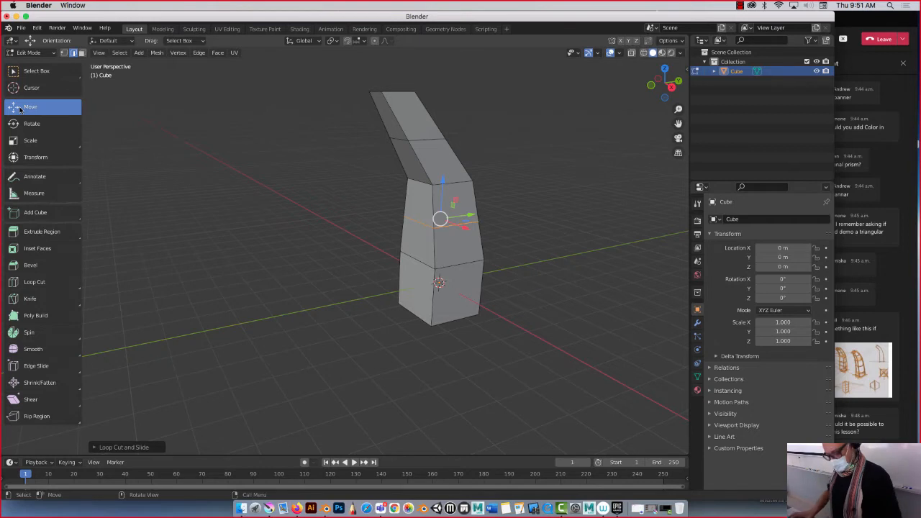
{"action": "key", "text": "ctrl+KP_1"}
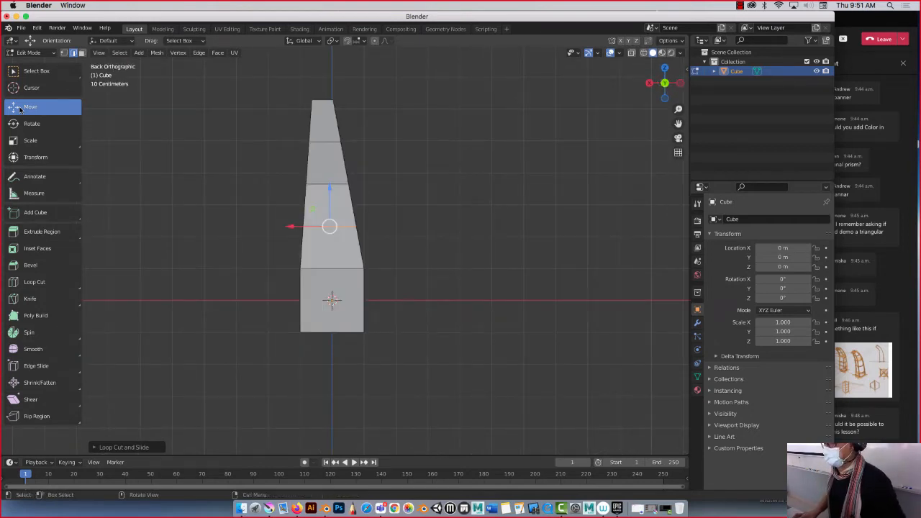
{"action": "left_click", "coordinate": [298, 98]}
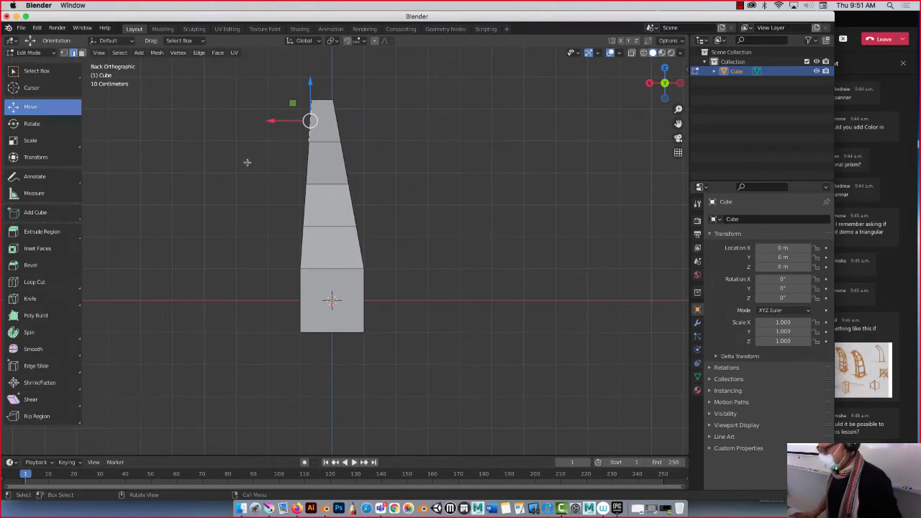
{"action": "key", "text": "KP_3"}
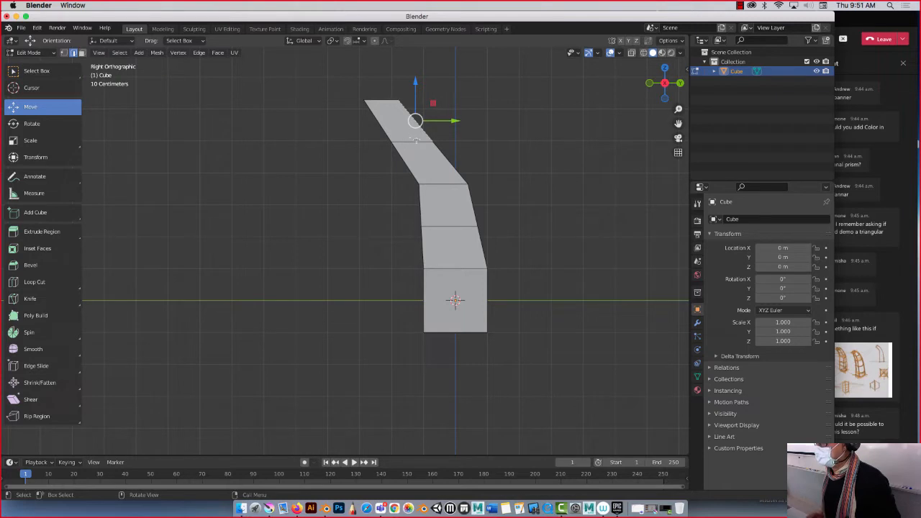
{"action": "middle_click_drag", "start_coordinate": [385, 141], "coordinate": [417, 154]}
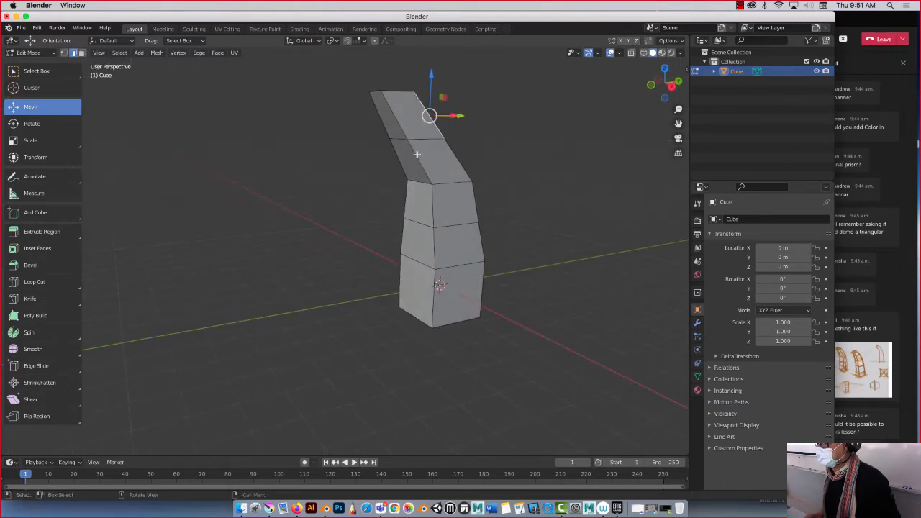
{"action": "left_click", "coordinate": [421, 138]}
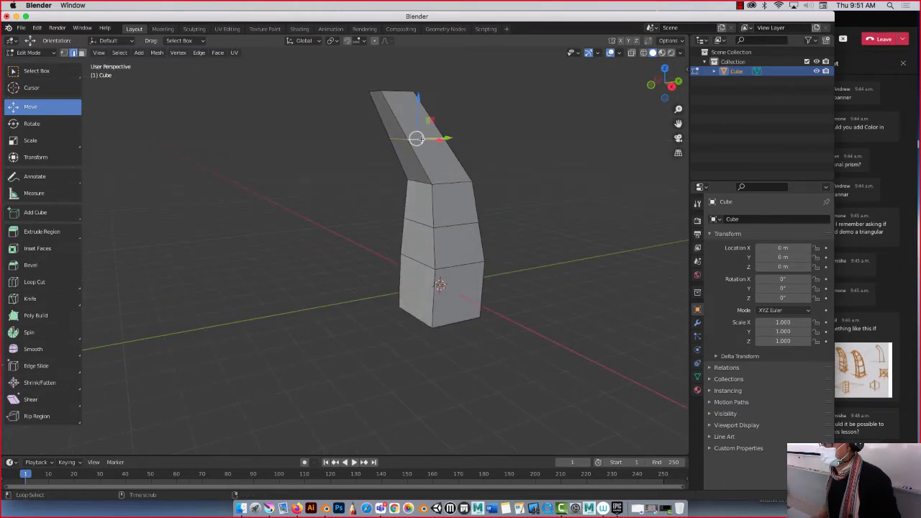
{"action": "middle_click_drag", "start_coordinate": [370, 162], "coordinate": [343, 158]}
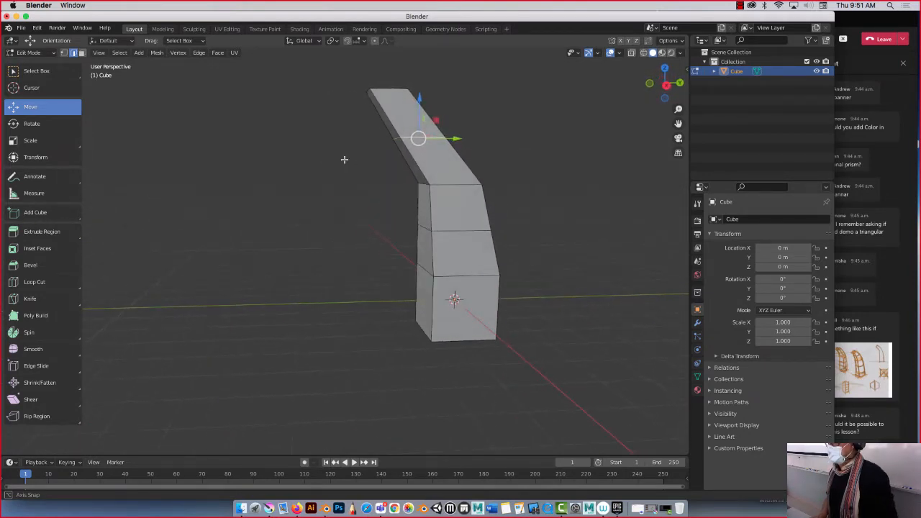
{"action": "key", "text": "KP_3"}
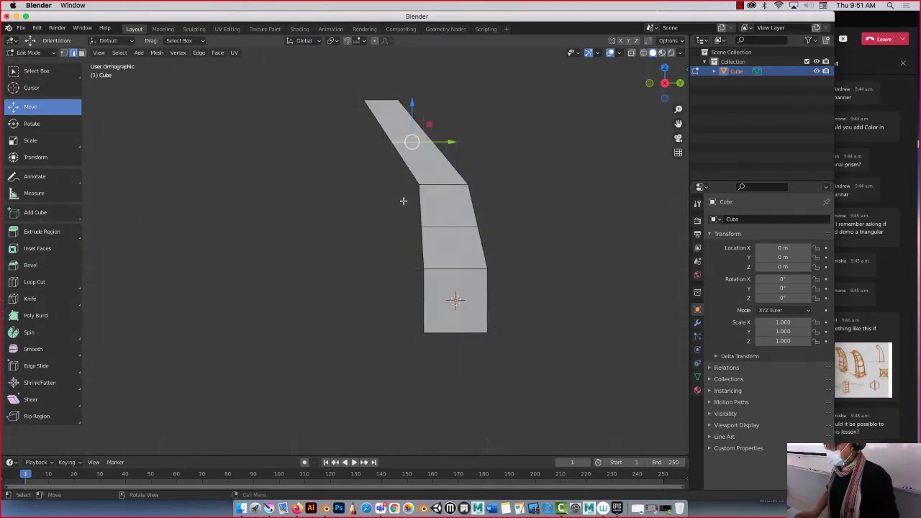
{"action": "left_click_drag", "start_coordinate": [441, 144], "coordinate": [446, 131]}
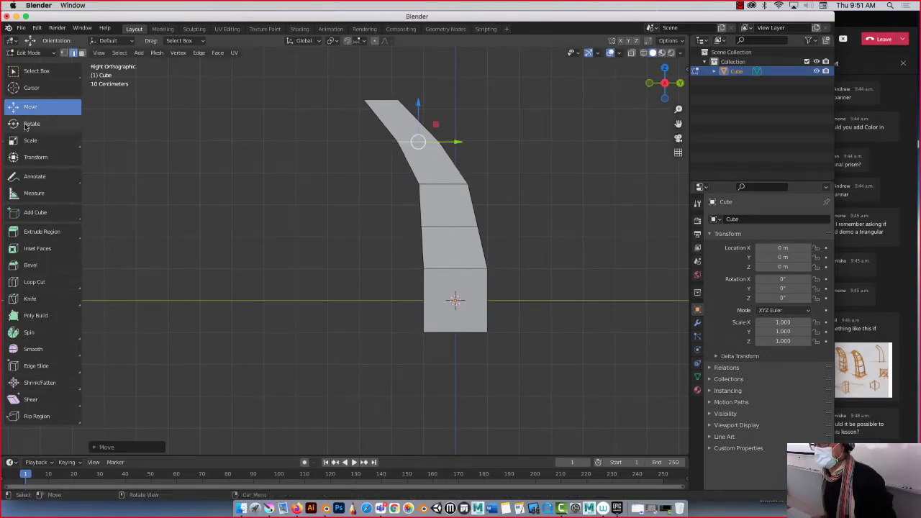
- Rotate the uppermost edge loop and the loop just above the base section around X so they tilt with the column's curve
{"action": "left_click", "coordinate": [27, 125]}
{"action": "left_click_drag", "start_coordinate": [405, 109], "coordinate": [395, 123]}
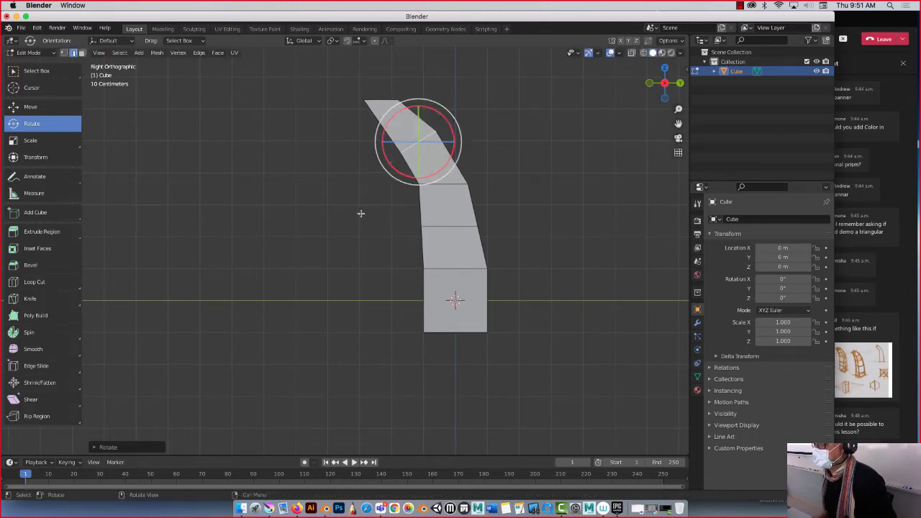
{"action": "left_click", "coordinate": [441, 226], "text": "alt"}
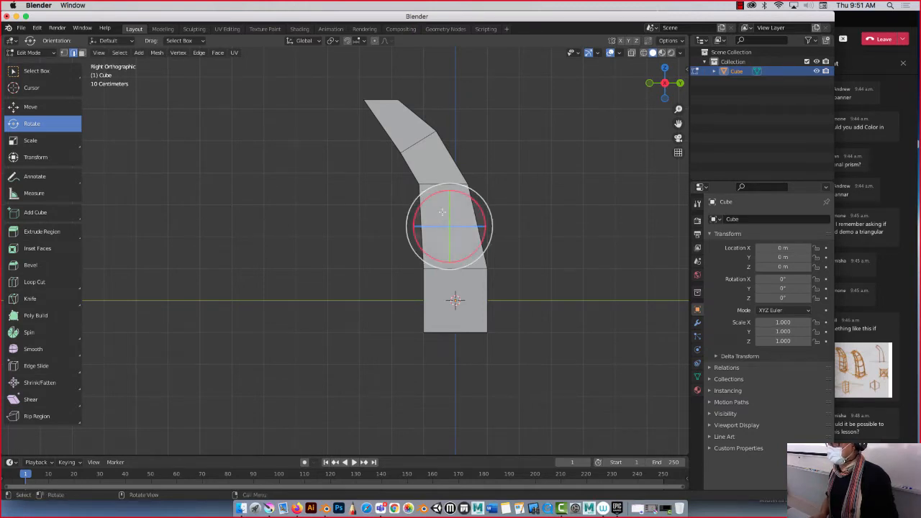
{"action": "left_click_drag", "start_coordinate": [428, 196], "coordinate": [422, 200]}
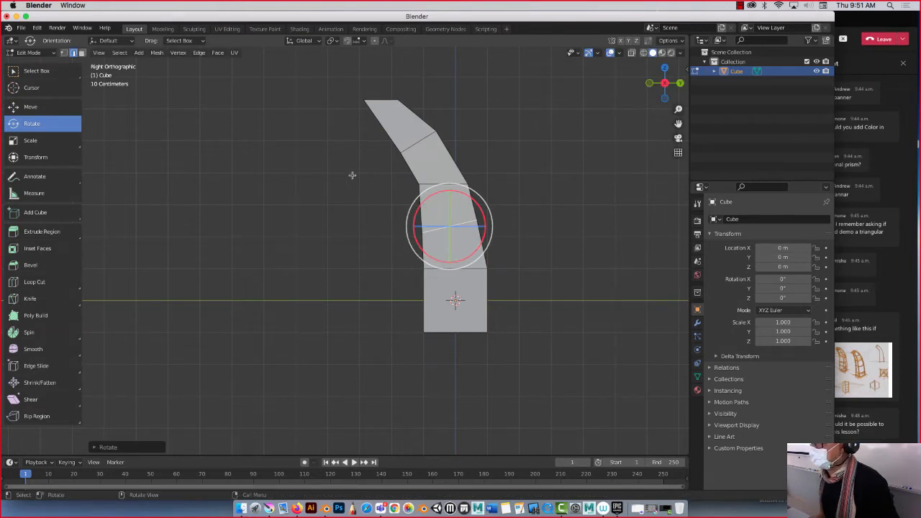
- Select the horizontal edge loop at the column's mid-height and activate the Move tool
{"action": "left_click", "coordinate": [358, 175], "text": "alt"}
{"action": "left_click", "coordinate": [432, 184], "text": "alt"}
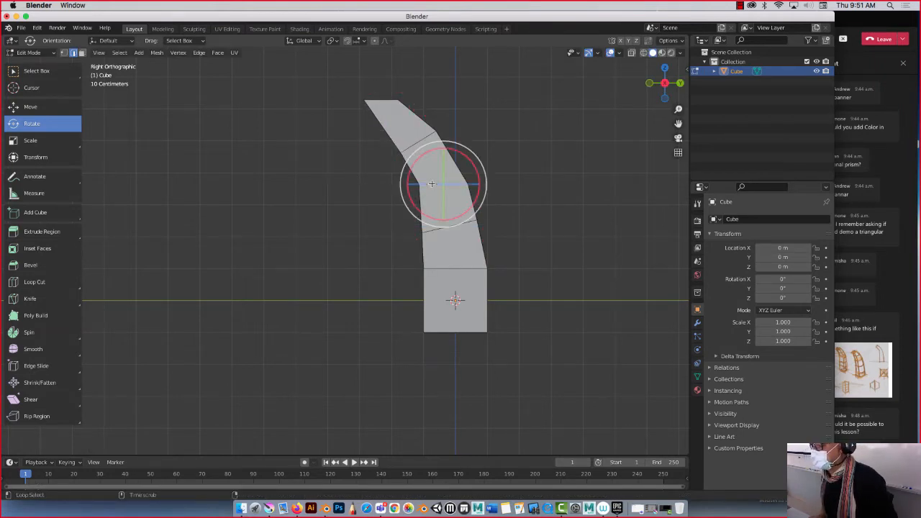
{"action": "middle_click_drag", "start_coordinate": [379, 177], "coordinate": [305, 204]}
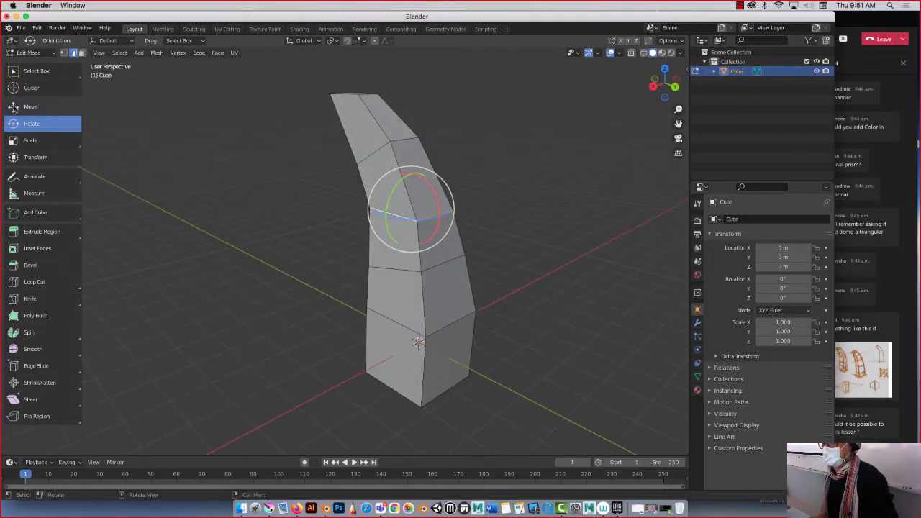
{"action": "left_click", "coordinate": [30, 107]}
{"action": "mouse_move", "coordinate": [257, 247]}
{"action": "middle_mouse_down"}
{"action": "mouse_move", "coordinate": [285, 254]}
{"action": "mouse_move", "coordinate": [274, 246]}
{"action": "middle_mouse_up"}
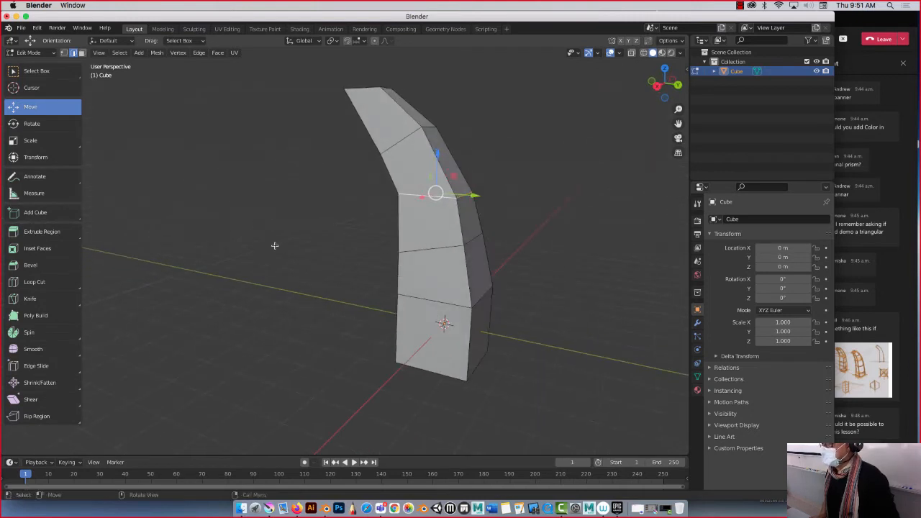
{"action": "key", "text": "r"}
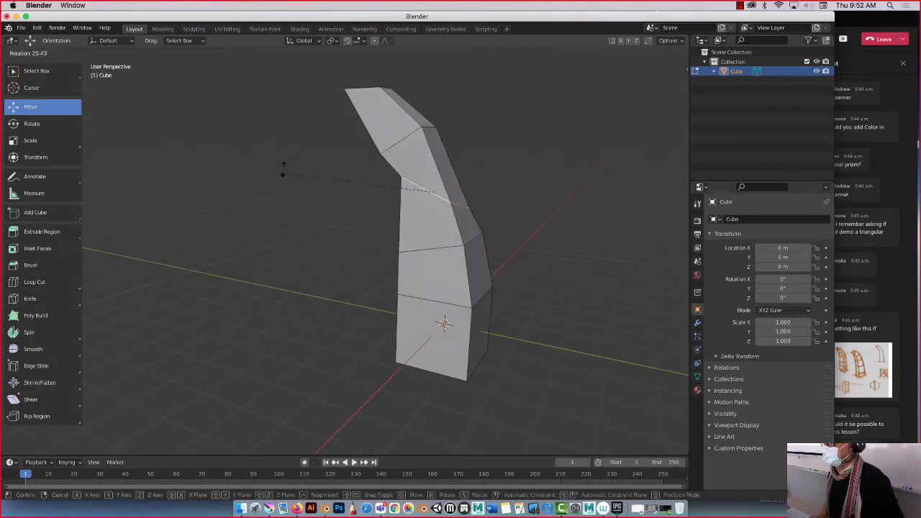
{"action": "left_click", "coordinate": [298, 192]}
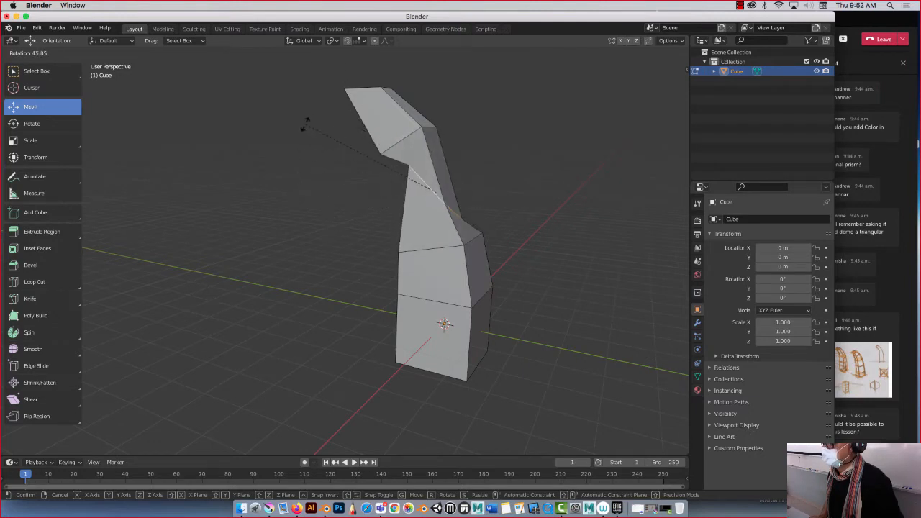
{"action": "key", "text": "ctrl+z"}
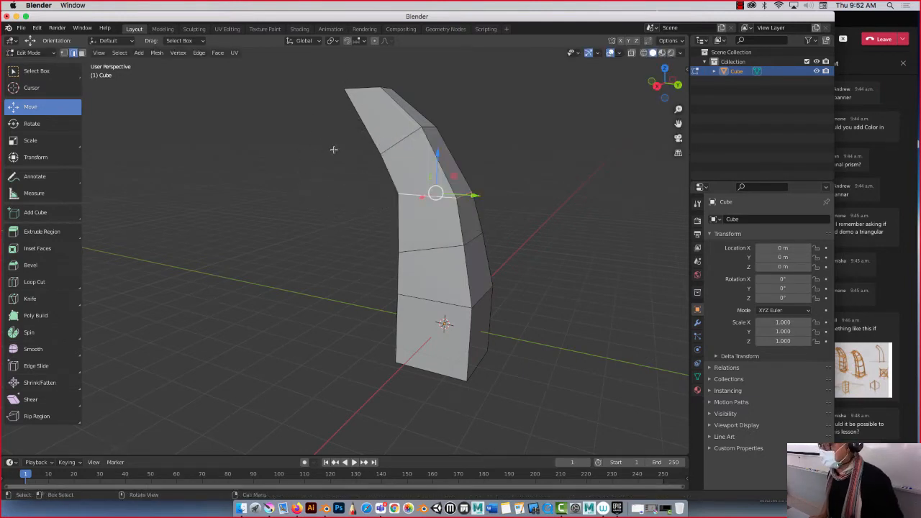
- Rotate the selected mid-height edge loop in the right view so it tilts with the column's curve
{"action": "key", "text": "KP_3"}
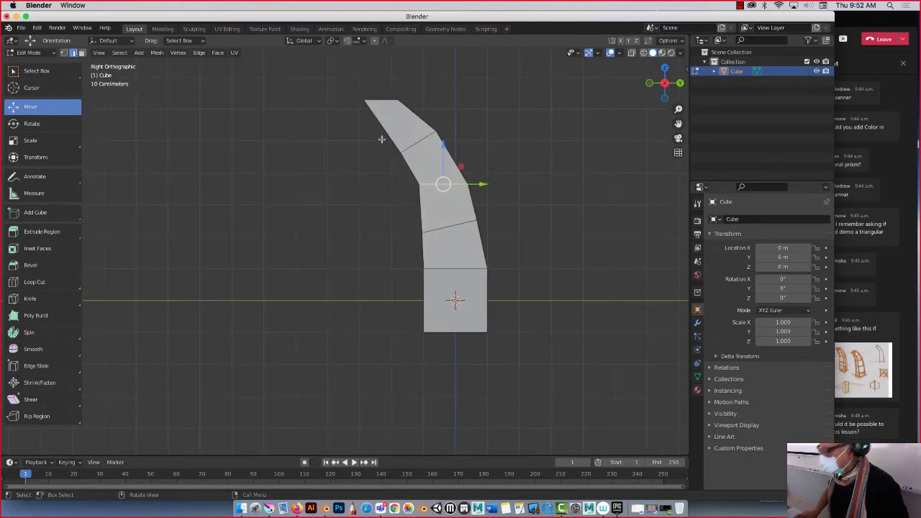
{"action": "key", "text": "r"}
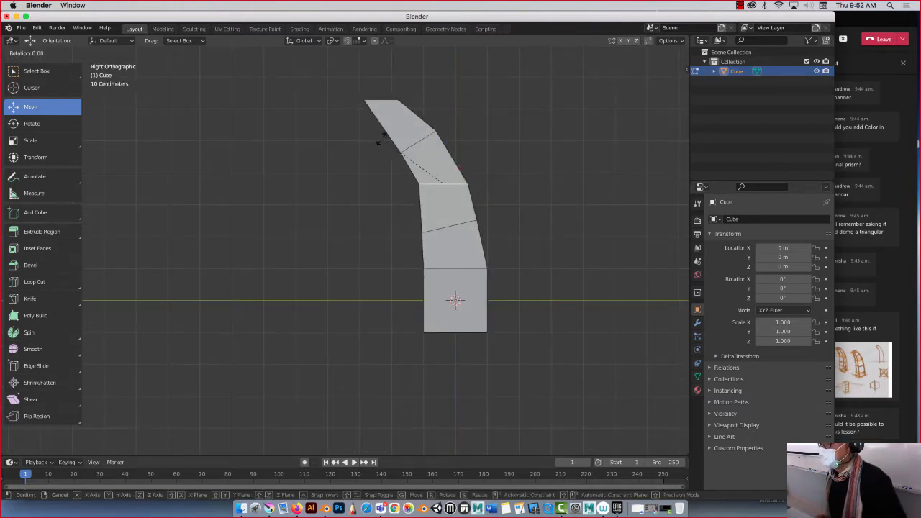
{"action": "left_click", "coordinate": [377, 167]}
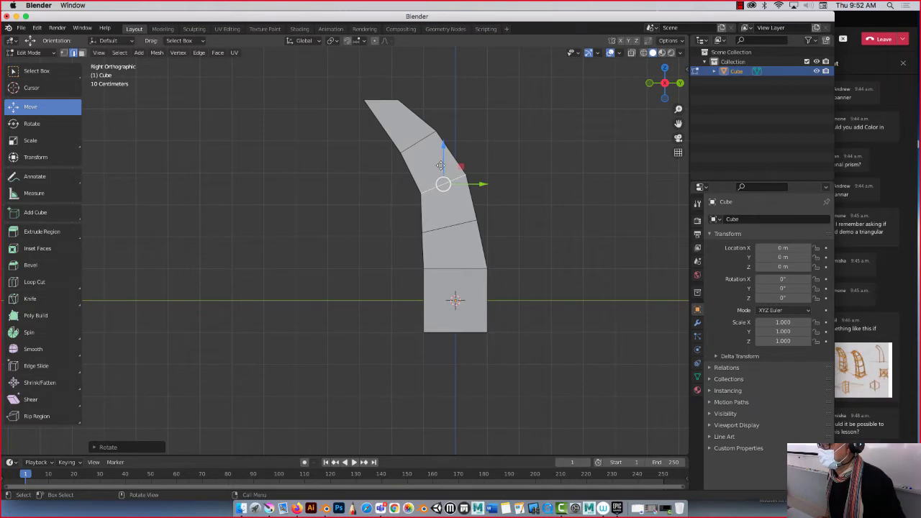
- Move the mid-height edge loop and the loop directly above it slightly in the negative Y direction to smooth the curve
{"action": "left_click_drag", "start_coordinate": [442, 170], "coordinate": [467, 180]}
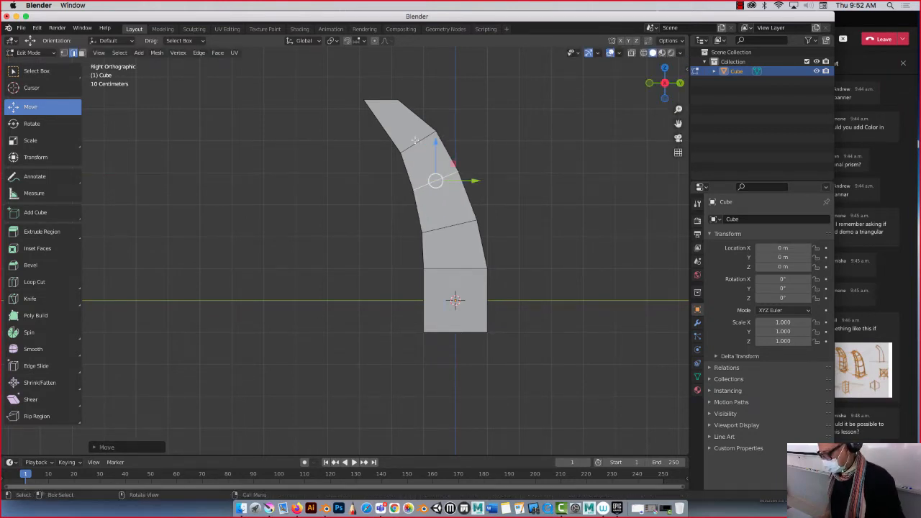
{"action": "left_click", "coordinate": [413, 145], "text": "alt"}
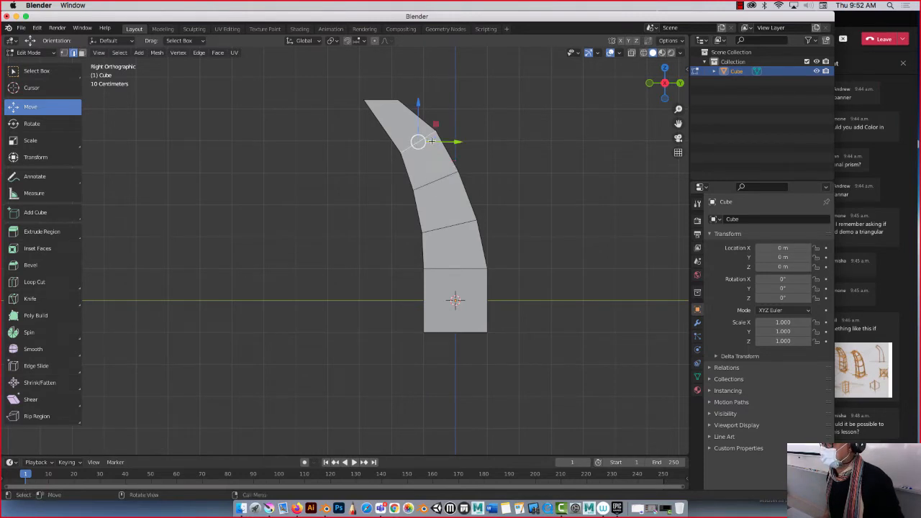
{"action": "left_click_drag", "start_coordinate": [430, 144], "coordinate": [425, 143]}
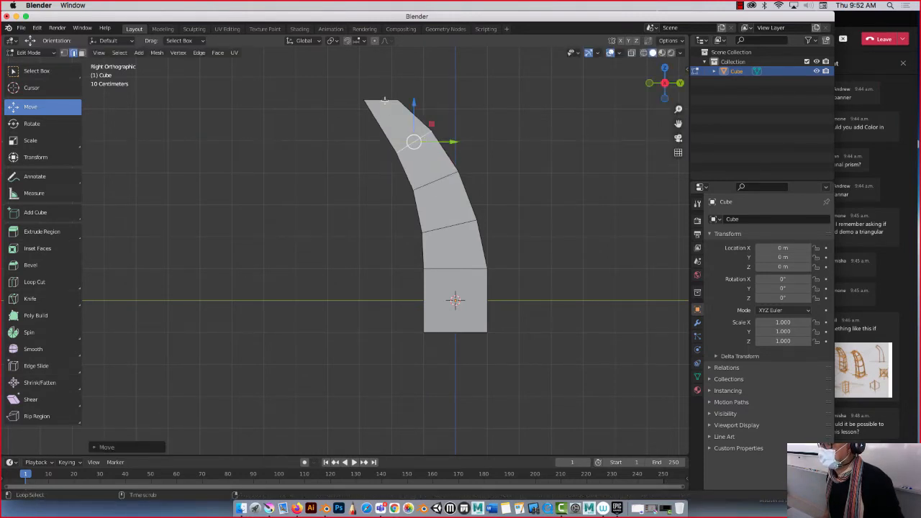
{"action": "left_click", "coordinate": [385, 100], "text": "alt"}
{"action": "left_click_drag", "start_coordinate": [400, 101], "coordinate": [373, 81]}
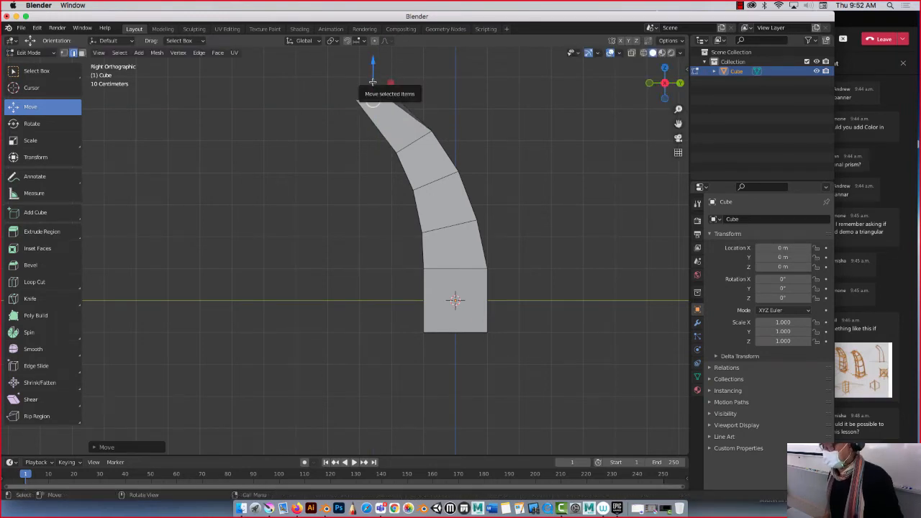
{"action": "key", "text": "super+z"}
{"action": "left_click", "coordinate": [288, 58]}
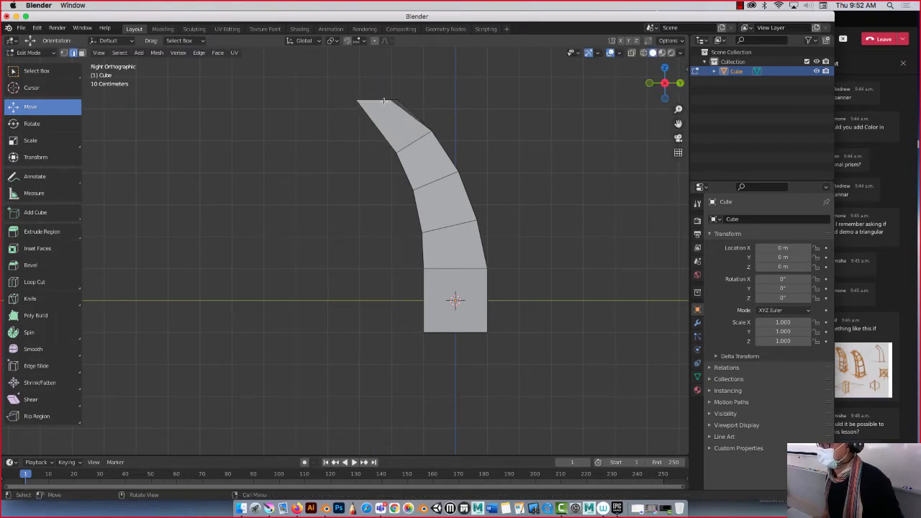
{"action": "key", "text": "ctrl+z"}
{"action": "key", "text": "ctrl+z"}
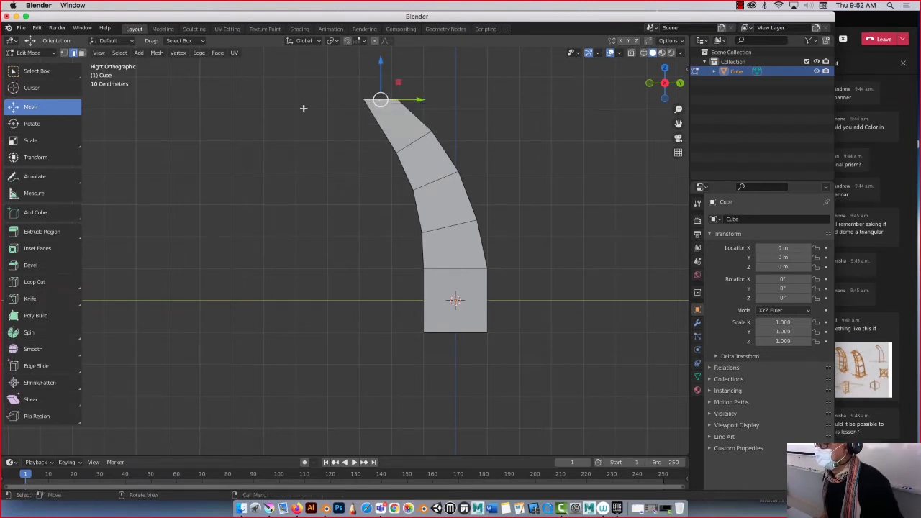
- Select the edge loop around the column's top face and shift it slightly down and in the negative Y direction in right view
{"action": "middle_click_drag", "start_coordinate": [304, 107], "coordinate": [354, 133]}
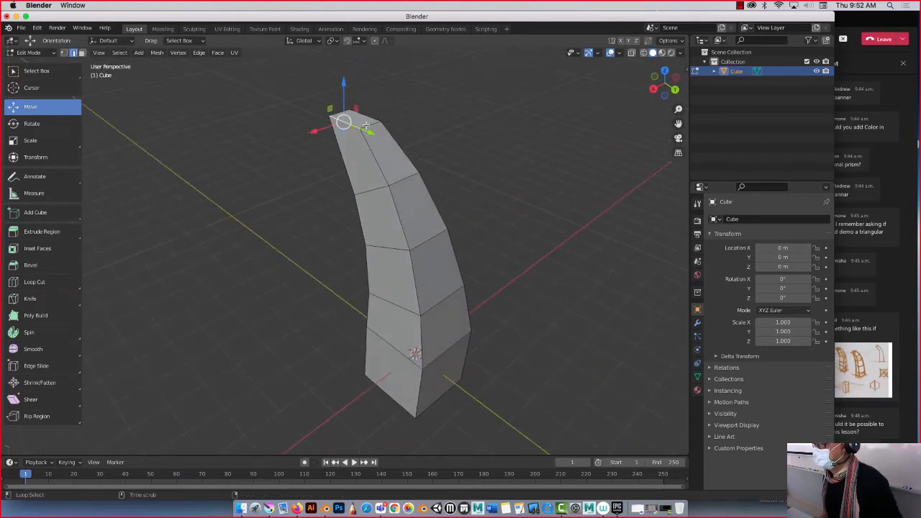
{"action": "left_click", "coordinate": [367, 125]}
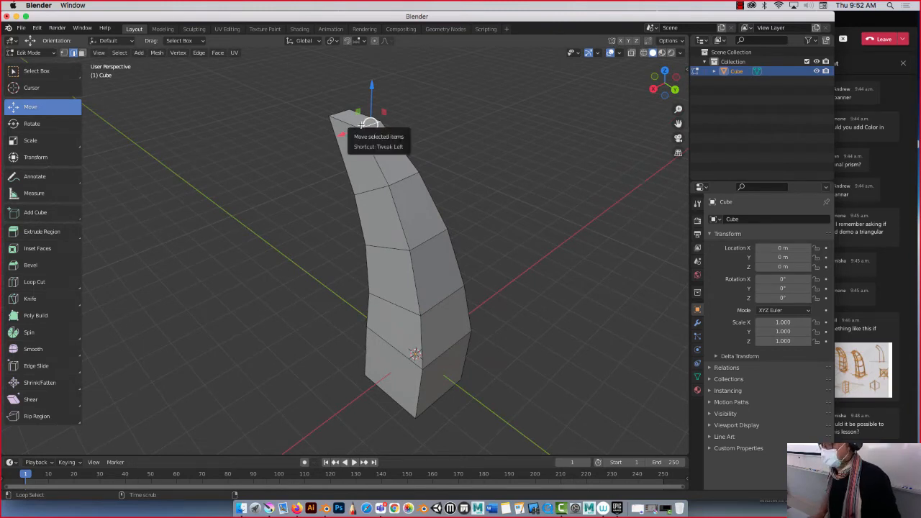
{"action": "left_click", "coordinate": [341, 115]}
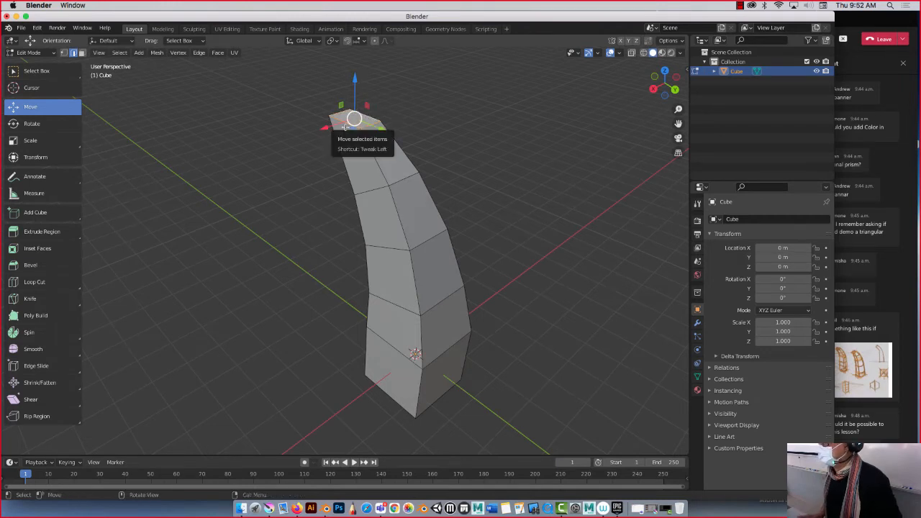
{"action": "key", "text": "KP_3"}
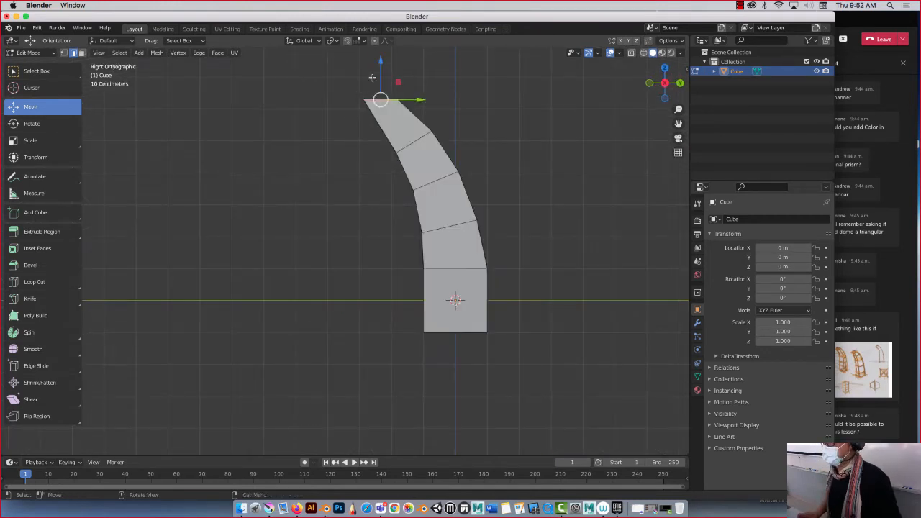
{"action": "left_click_drag", "start_coordinate": [379, 76], "coordinate": [375, 77]}
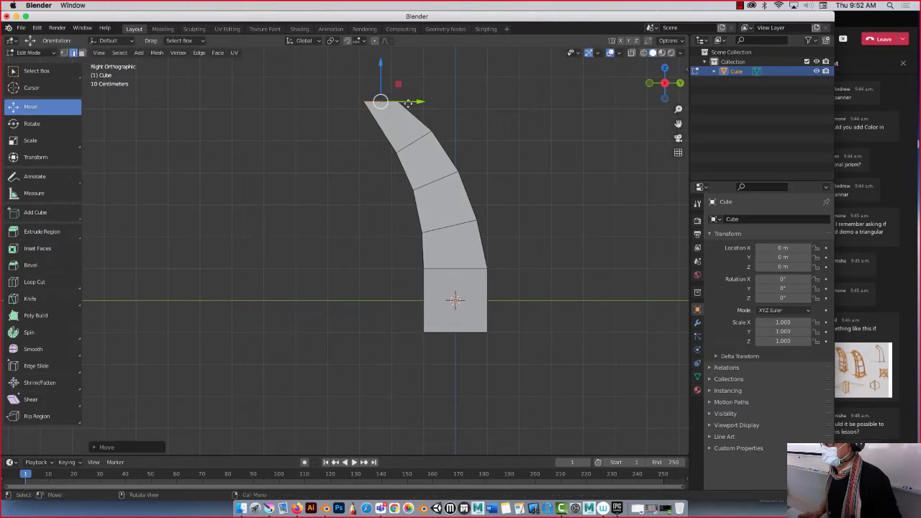
{"action": "left_click_drag", "start_coordinate": [408, 103], "coordinate": [399, 104]}
- Rotate the top edge loop around X to tilt it with the curve, and return to Object Mode
{"action": "left_click", "coordinate": [50, 126]}
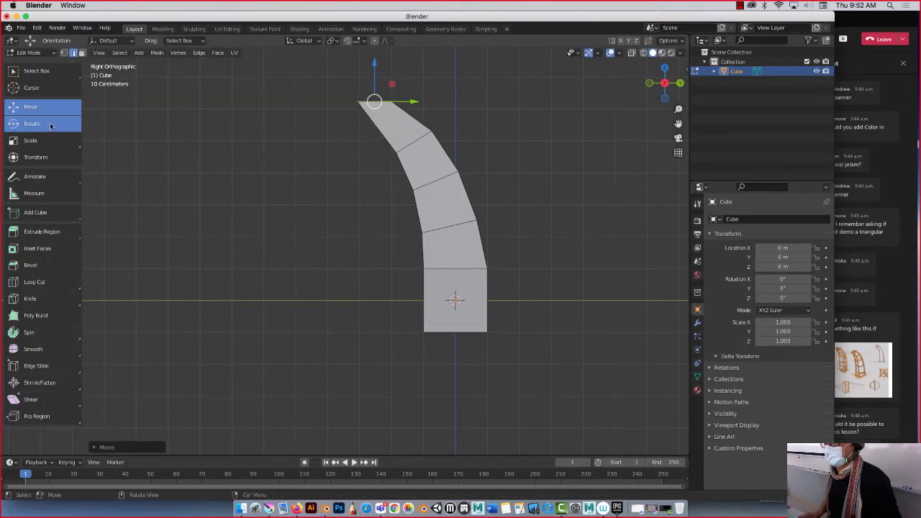
{"action": "left_click_drag", "start_coordinate": [348, 82], "coordinate": [337, 100]}
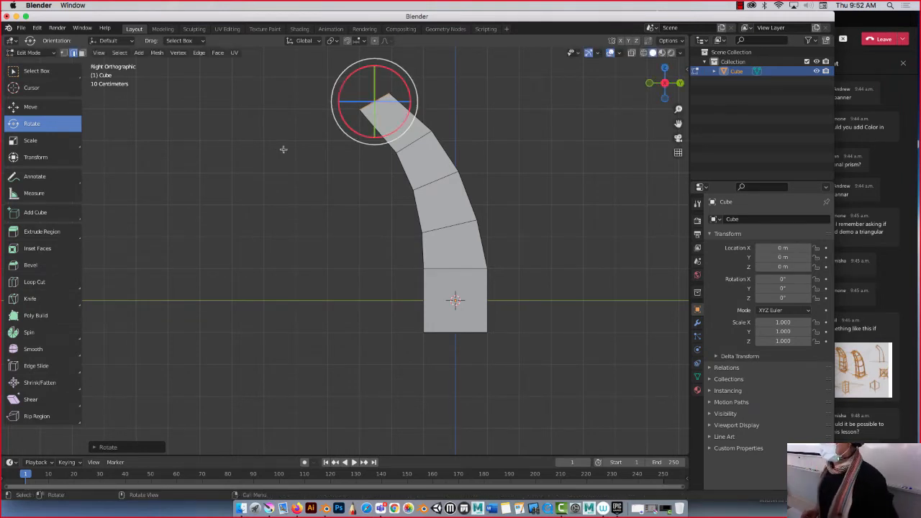
{"action": "key", "text": "Tab"}
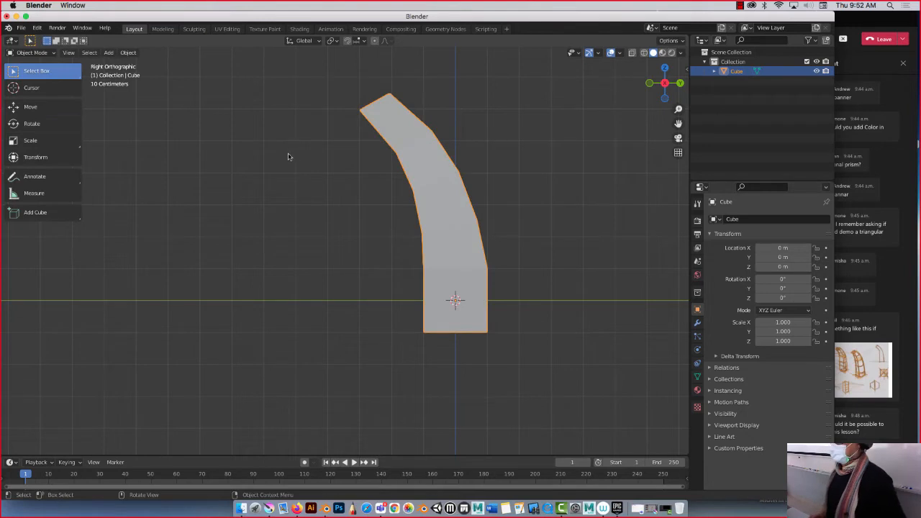
- Enable the wireframe overlay on the geometry and deselect the column to inspect its edges in perspective
{"action": "middle_click_drag", "start_coordinate": [288, 154], "coordinate": [183, 181]}
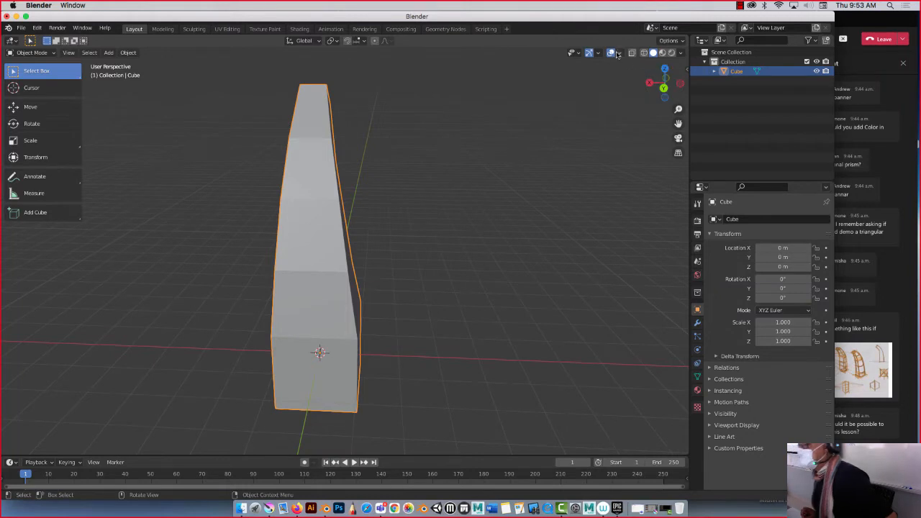
{"action": "left_click", "coordinate": [621, 54]}
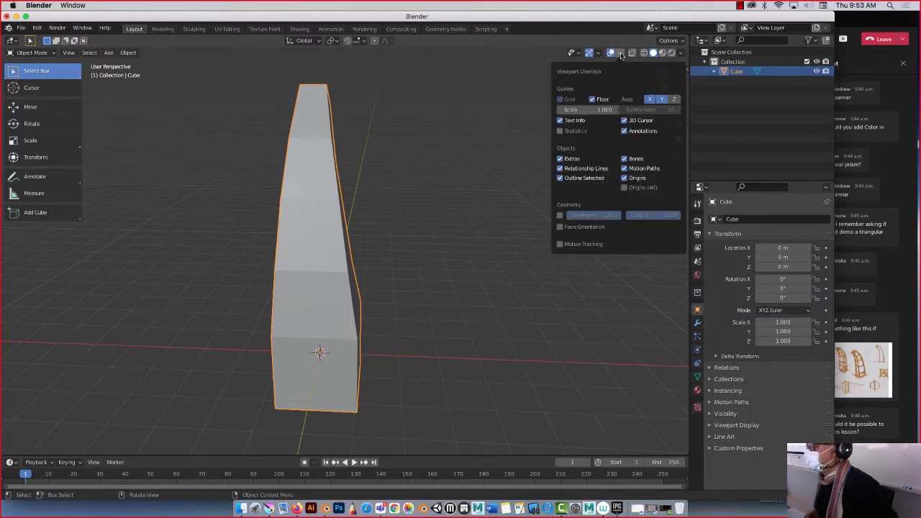
{"action": "left_click", "coordinate": [561, 216]}
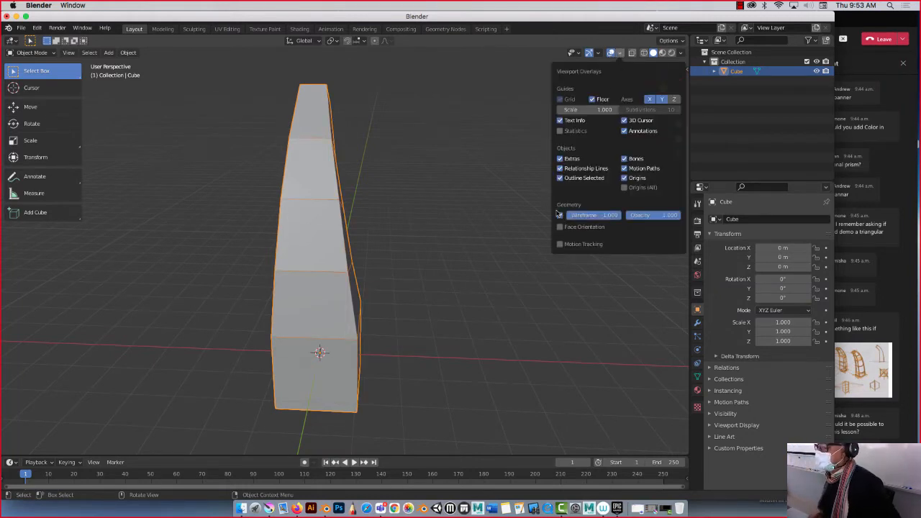
{"action": "left_click", "coordinate": [479, 202]}
{"action": "middle_click_drag", "start_coordinate": [480, 202], "coordinate": [29, 256]}
{"action": "middle_click_drag", "start_coordinate": [281, 154], "coordinate": [304, 271]}
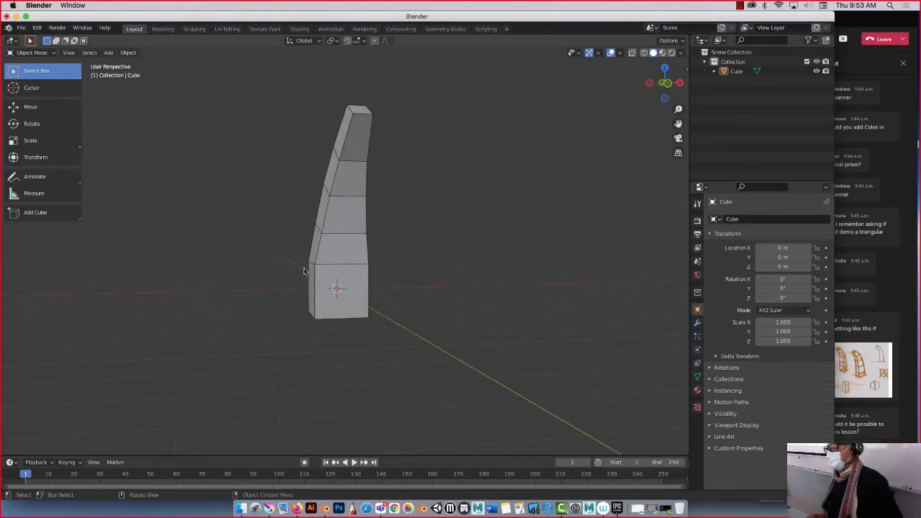
{"action": "left_click", "coordinate": [41, 181]}
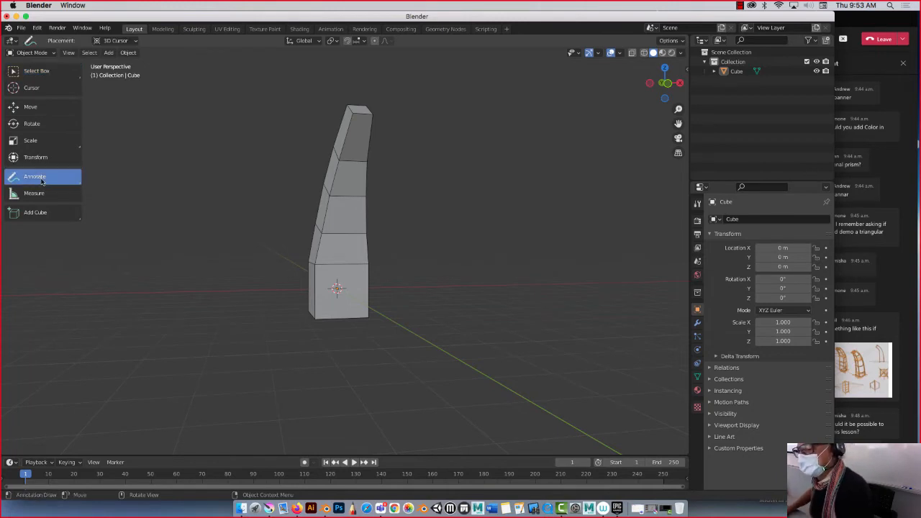
{"action": "mouse_move", "coordinate": [353, 118]}
{"action": "left_mouse_down"}
{"action": "mouse_move", "coordinate": [342, 145]}
{"action": "mouse_move", "coordinate": [367, 162]}
{"action": "left_mouse_up"}
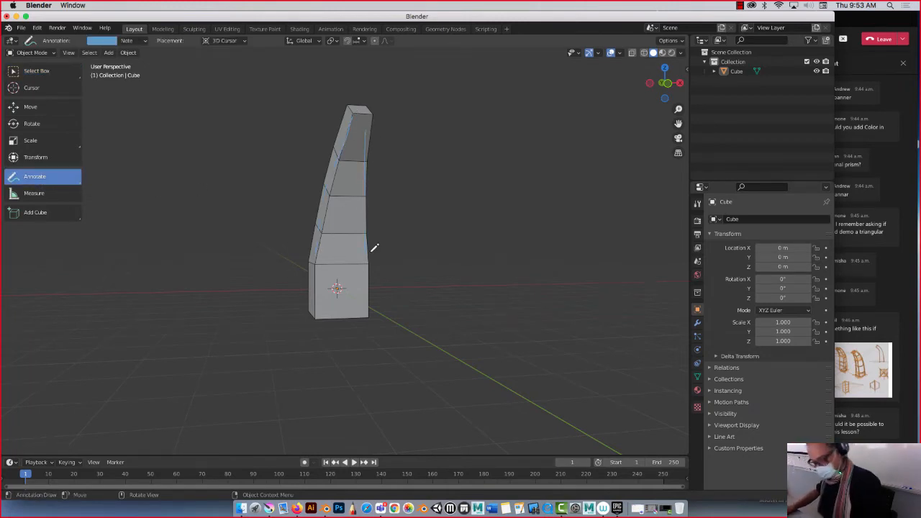
{"action": "key", "text": "ctrl+z"}
{"action": "key", "text": "ctrl+z"}
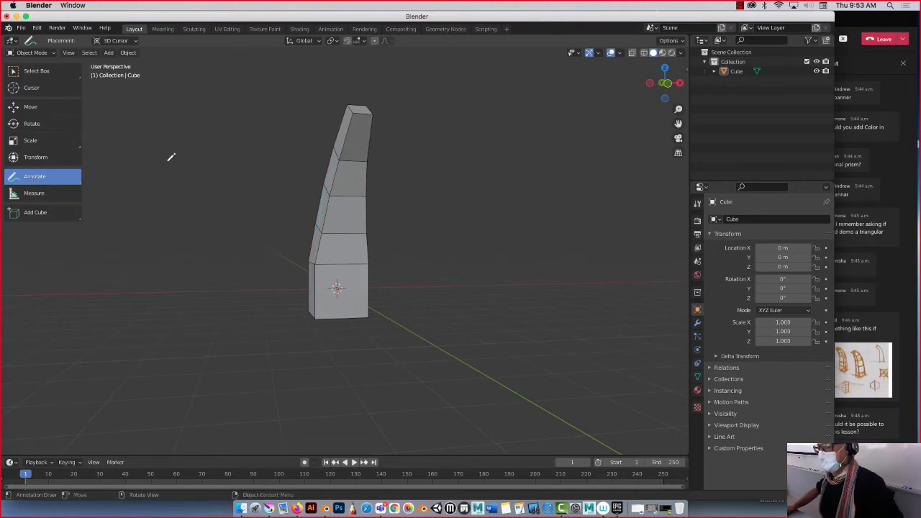
{"action": "left_click", "coordinate": [35, 107]}
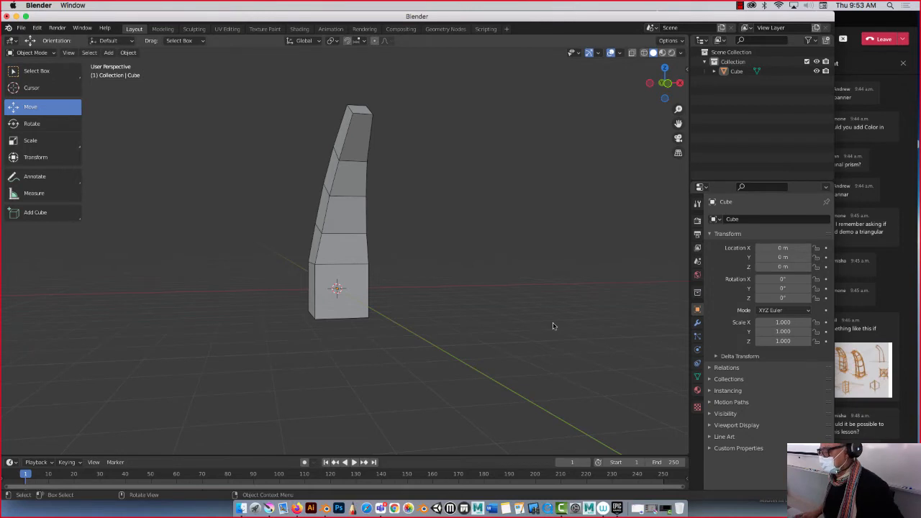
- Show the column in front view with wireframe shading and X-ray turned off
{"action": "key", "text": "KP_1"}
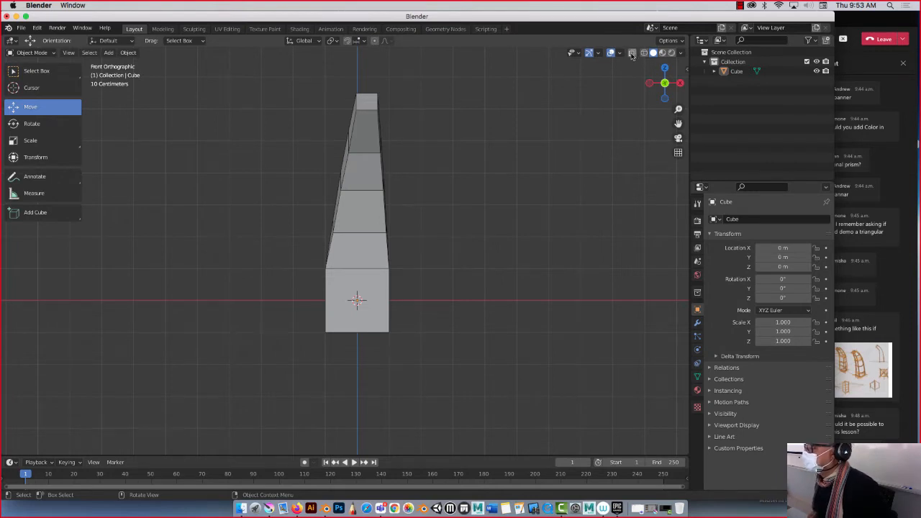
{"action": "left_click", "coordinate": [632, 54]}
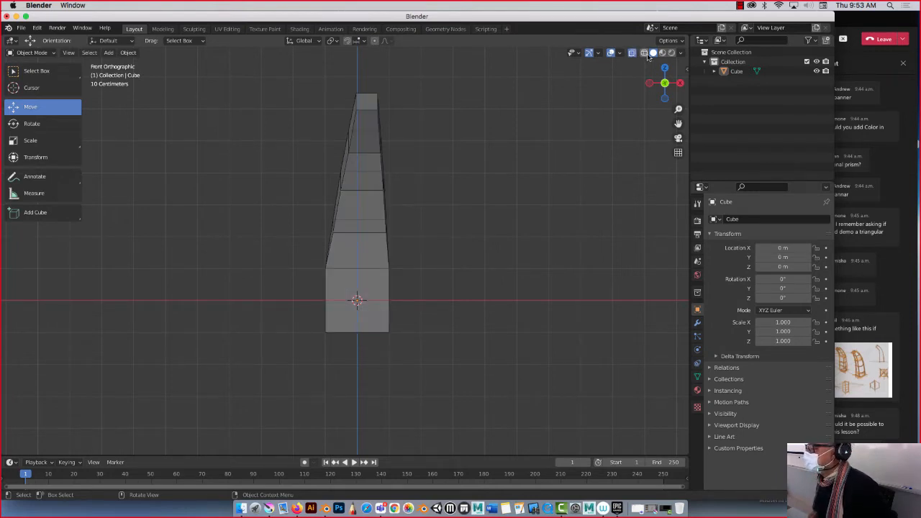
{"action": "left_click", "coordinate": [645, 54]}
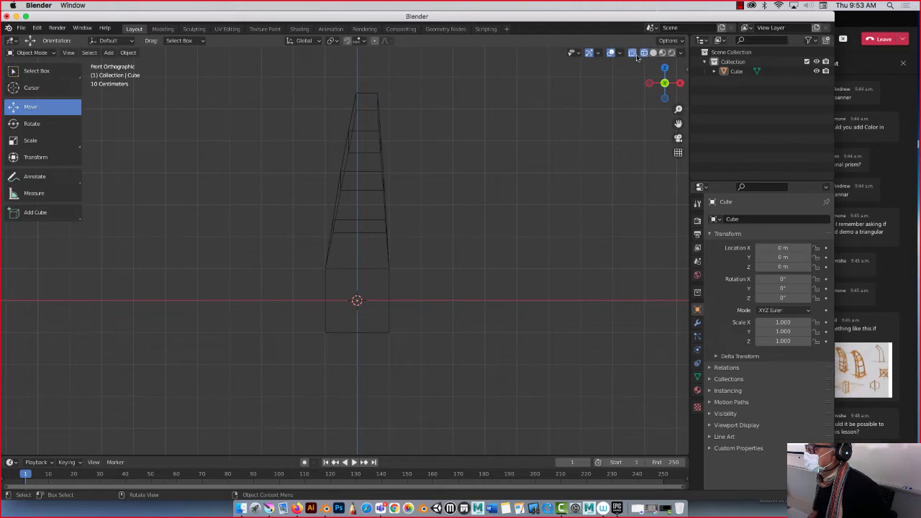
{"action": "left_click", "coordinate": [633, 55]}
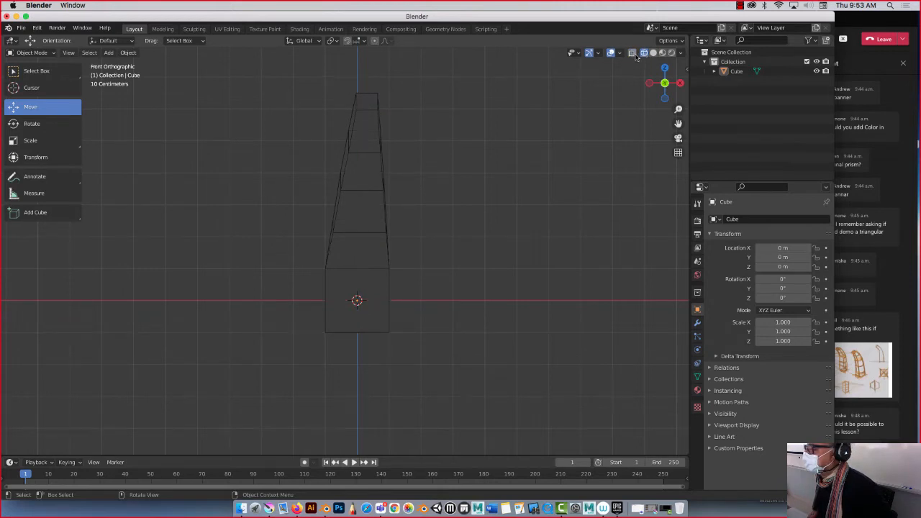
- Show the column in solid shading with X-ray on, and enter Edit Mode with vertex selection and nothing selected
{"action": "left_click", "coordinate": [653, 54]}
{"action": "left_click", "coordinate": [633, 54]}
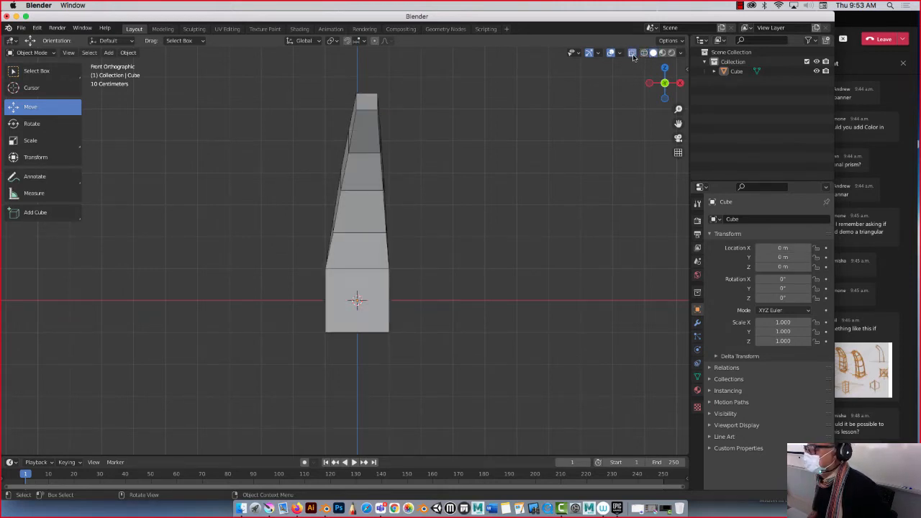
{"action": "left_click", "coordinate": [633, 55]}
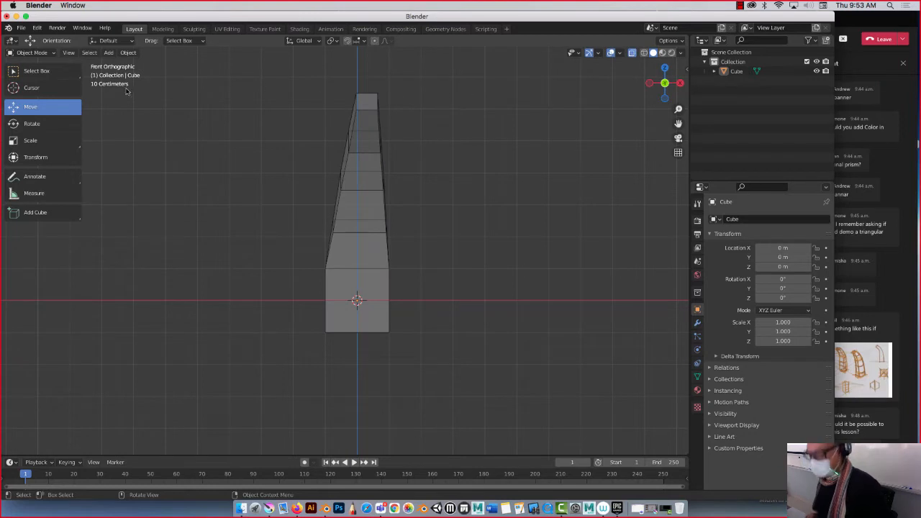
{"action": "key", "text": "Tab"}
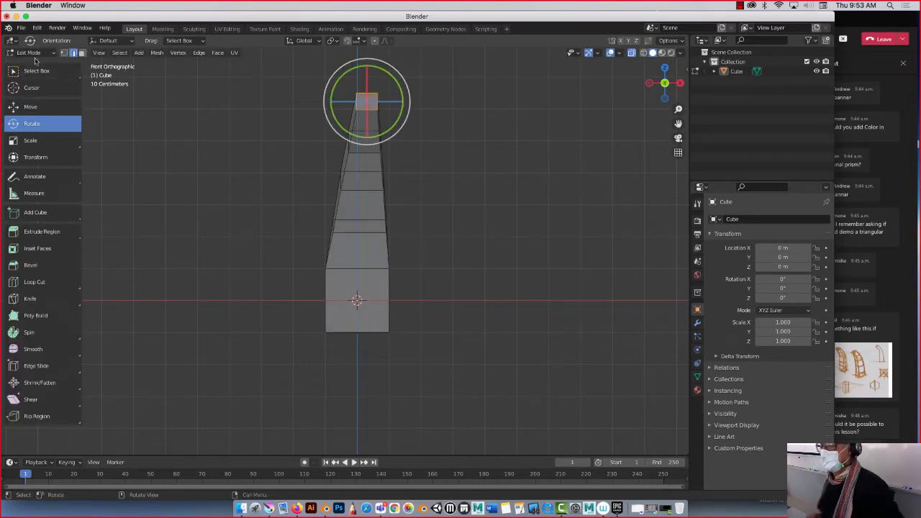
{"action": "left_click", "coordinate": [64, 54]}
{"action": "left_click", "coordinate": [277, 121]}
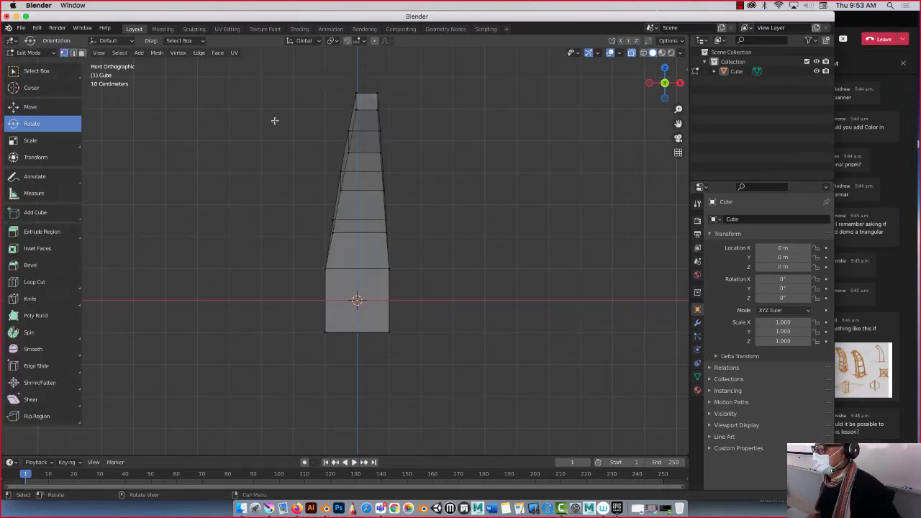
- In front view, shift the vertex rows above the base block progressively in negative X to centre the column's taper
{"action": "left_click", "coordinate": [30, 107]}
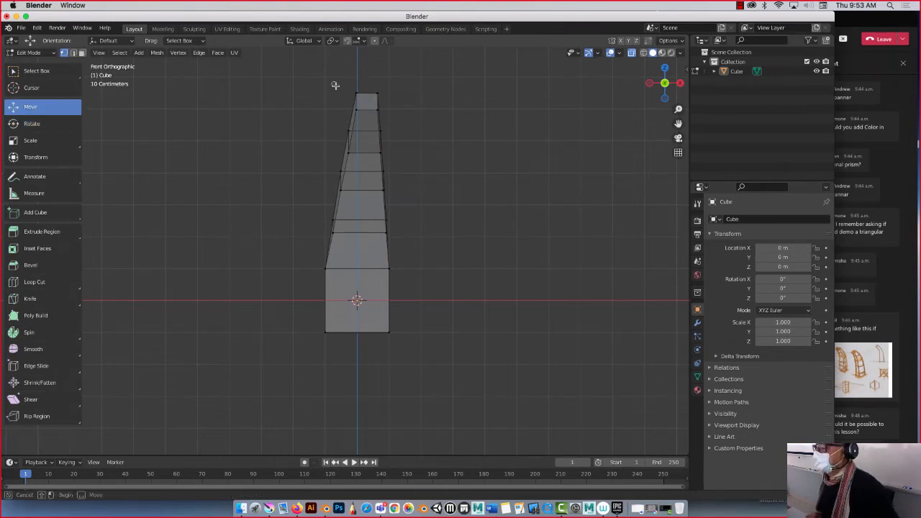
{"action": "left_click_drag", "start_coordinate": [265, 88], "coordinate": [407, 230]}
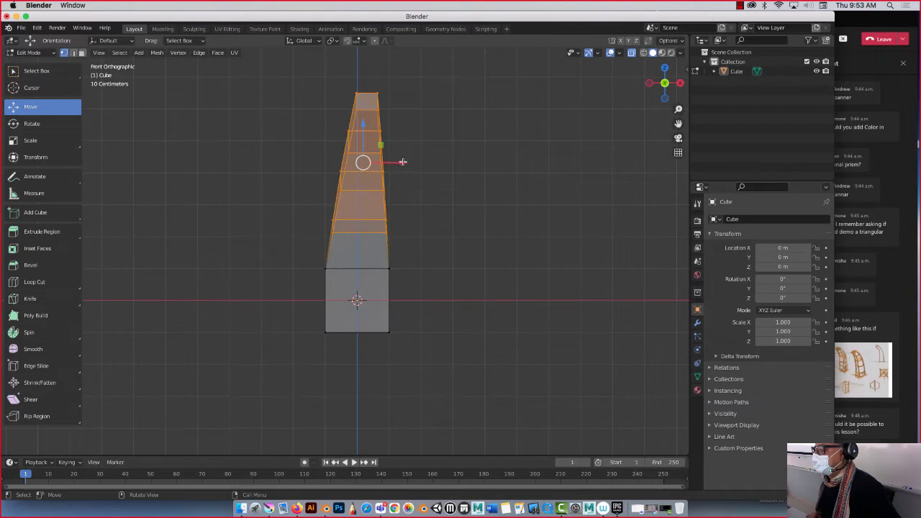
{"action": "mouse_move", "coordinate": [402, 162]}
{"action": "left_mouse_down"}
{"action": "mouse_move", "coordinate": [375, 163]}
{"action": "mouse_move", "coordinate": [397, 164]}
{"action": "left_mouse_up"}
{"action": "left_click_drag", "start_coordinate": [306, 168], "coordinate": [398, 181]}
{"action": "left_click_drag", "start_coordinate": [322, 126], "coordinate": [395, 141]}
{"action": "left_click_drag", "start_coordinate": [336, 85], "coordinate": [387, 96]}
{"action": "left_click", "coordinate": [288, 155]}
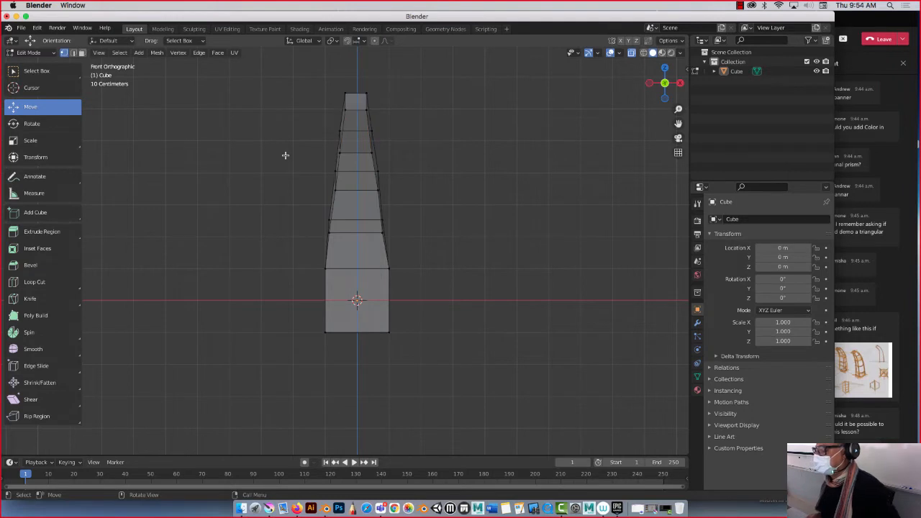
- Bevel the first edge loop above the base block into a narrow band with one segment
{"action": "middle_click_drag", "start_coordinate": [285, 154], "coordinate": [202, 169]}
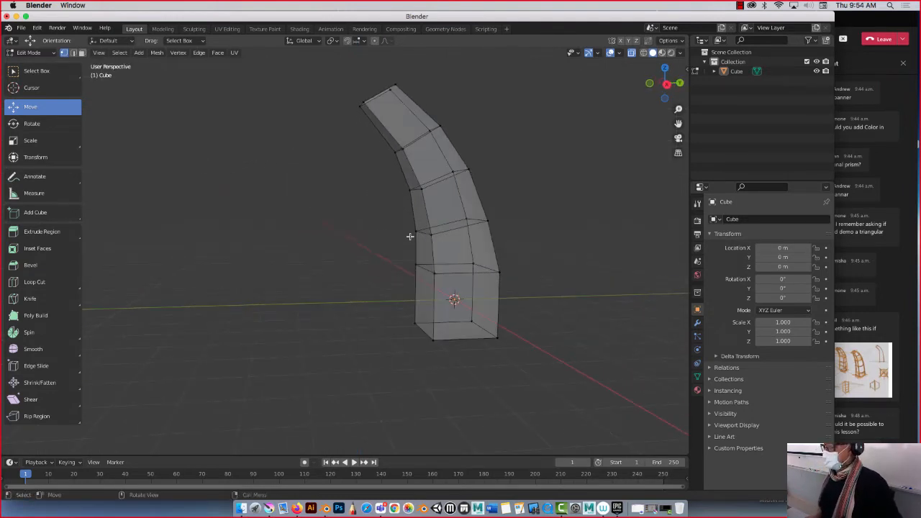
{"action": "scroll", "coordinate": [437, 211], "scroll_direction": "up", "scroll_amount": 2}
{"action": "scroll", "coordinate": [437, 211], "scroll_direction": "down", "scroll_amount": 1}
{"action": "middle_click_drag", "start_coordinate": [437, 211], "coordinate": [430, 231]}
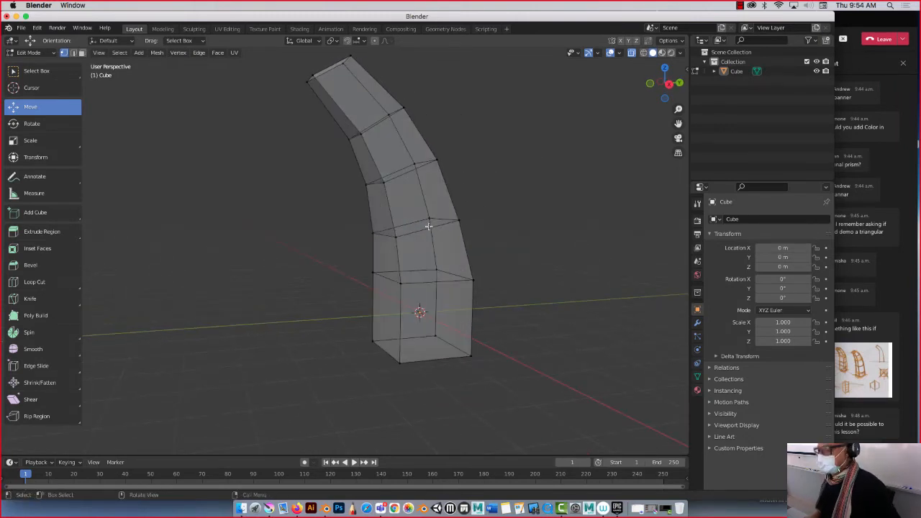
{"action": "left_click", "coordinate": [427, 229], "text": "alt"}
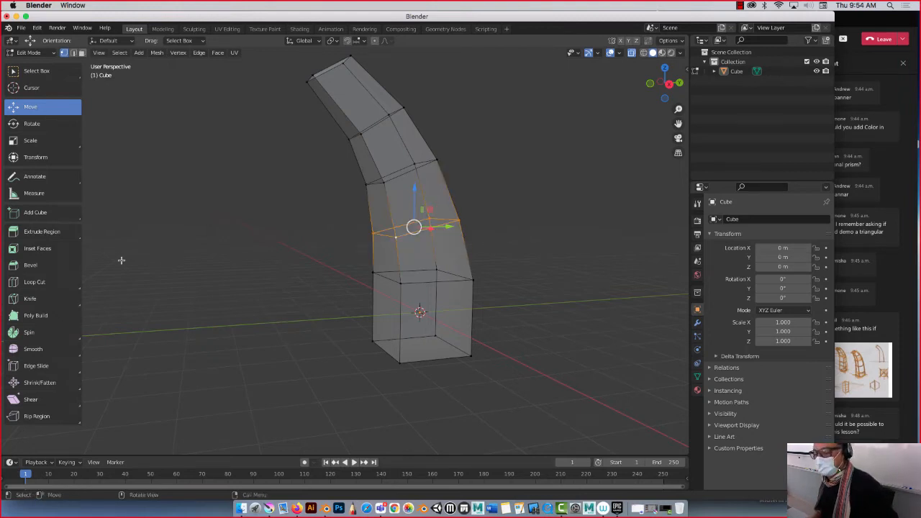
{"action": "left_click", "coordinate": [31, 265]}
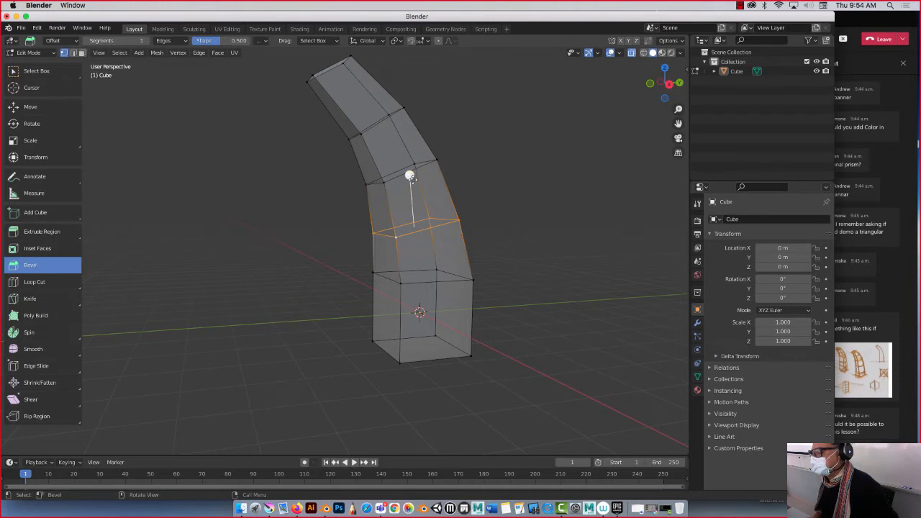
{"action": "left_click_drag", "start_coordinate": [411, 174], "coordinate": [409, 172]}
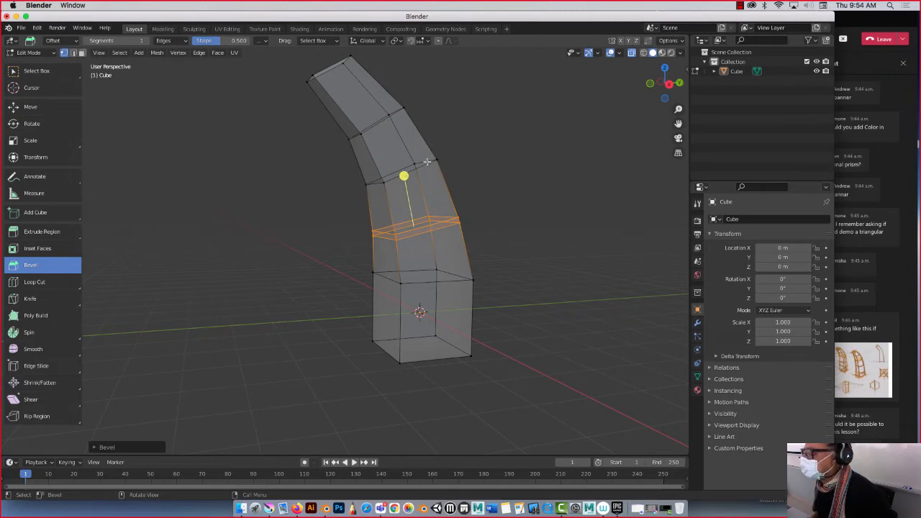
- Bevel the two higher inner edge loops and the loop on top of the base block into similar narrow bands
{"action": "left_click", "coordinate": [428, 161], "text": "alt"}
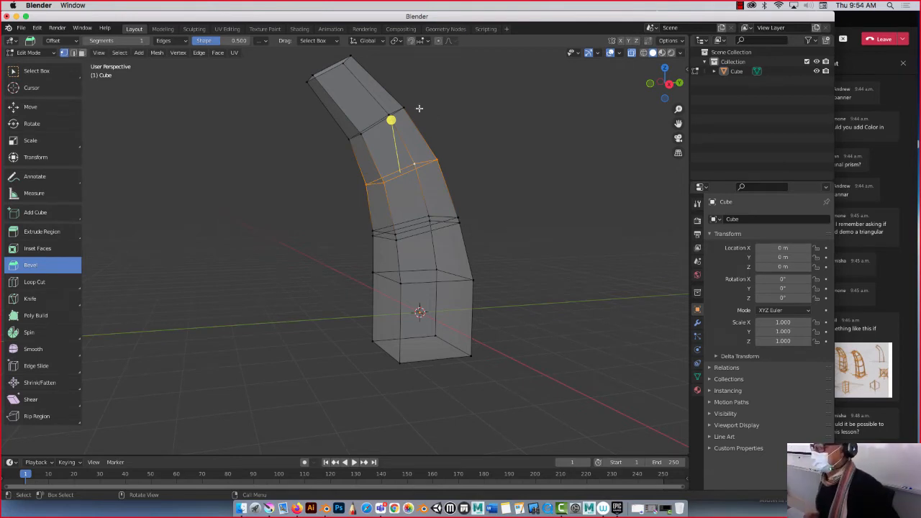
{"action": "left_click_drag", "start_coordinate": [391, 119], "coordinate": [390, 113]}
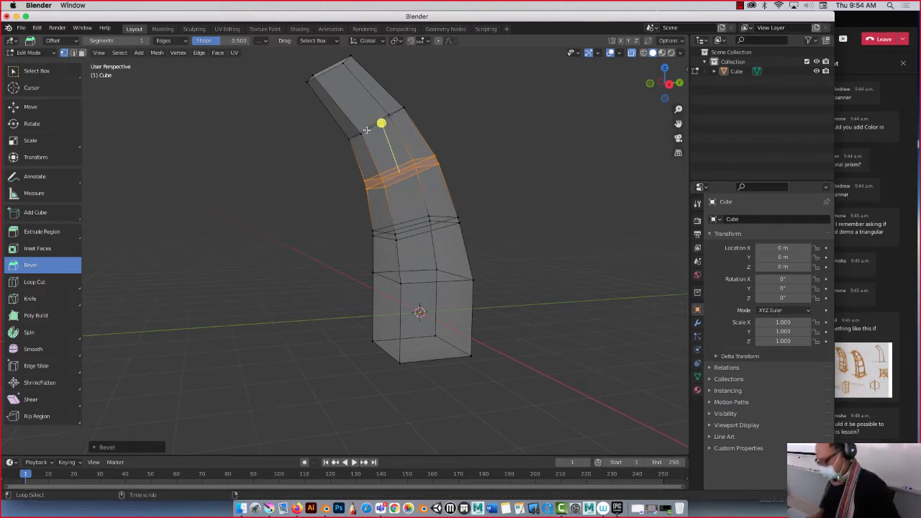
{"action": "left_click", "coordinate": [367, 129], "text": "alt"}
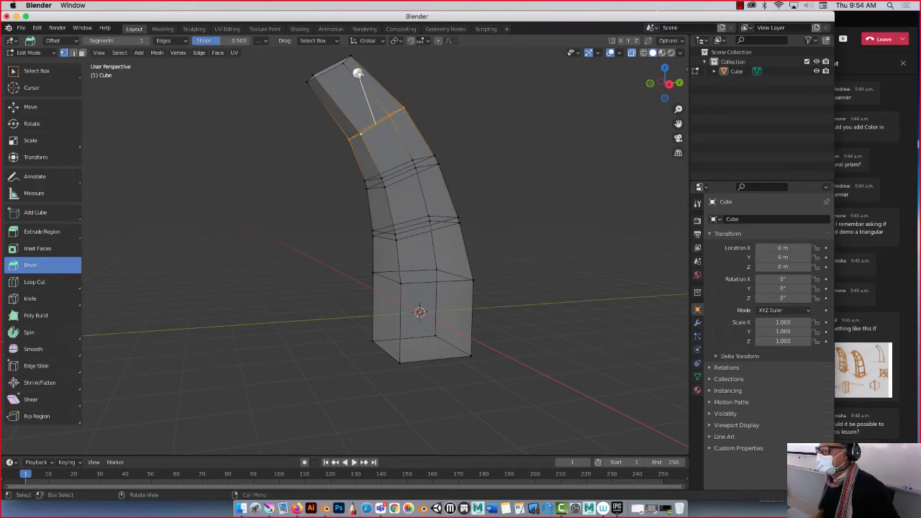
{"action": "left_click_drag", "start_coordinate": [358, 75], "coordinate": [353, 74]}
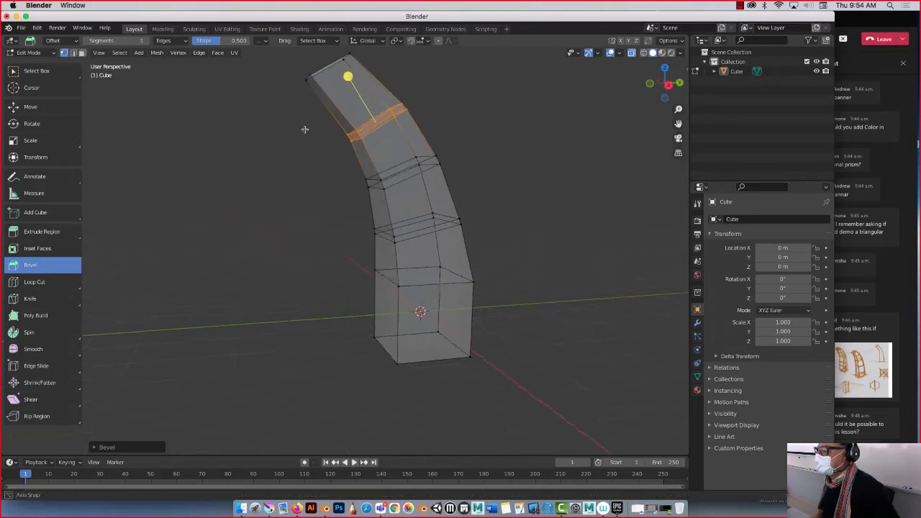
{"action": "mouse_move", "coordinate": [304, 127]}
{"action": "middle_mouse_down"}
{"action": "mouse_move", "coordinate": [232, 148]}
{"action": "mouse_move", "coordinate": [173, 148]}
{"action": "mouse_move", "coordinate": [228, 150]}
{"action": "mouse_move", "coordinate": [296, 131]}
{"action": "middle_mouse_up"}
{"action": "middle_click_drag", "start_coordinate": [427, 289], "coordinate": [443, 286]}
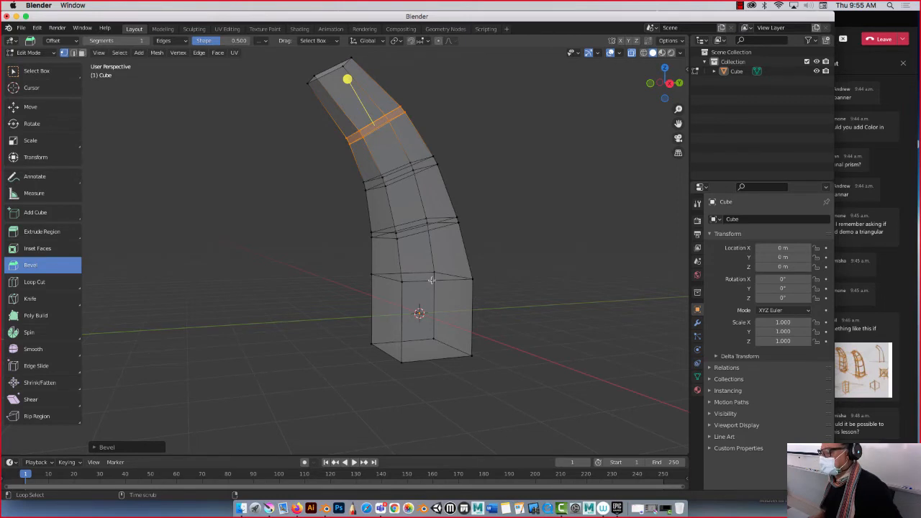
{"action": "left_click", "coordinate": [431, 278], "text": "alt"}
{"action": "left_click_drag", "start_coordinate": [428, 226], "coordinate": [428, 220]}
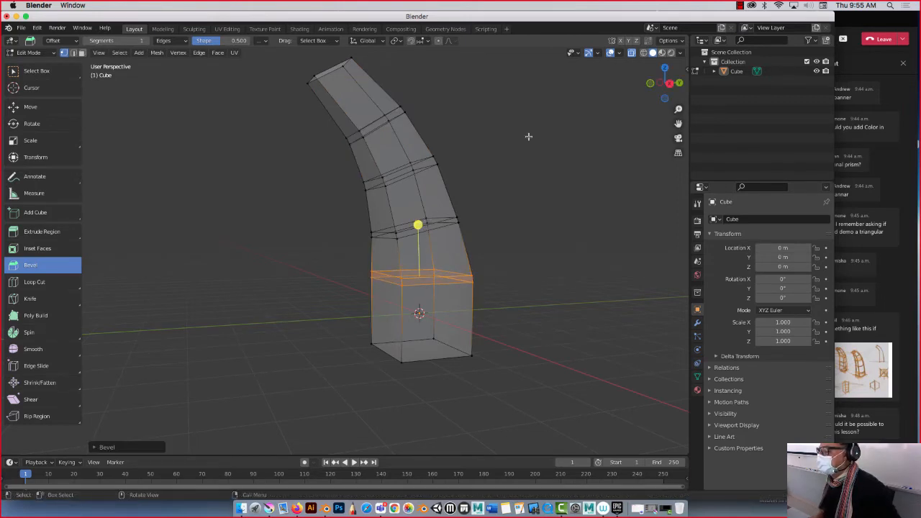
- Turn off X-ray and switch to face selection, with the column's bevelled side bands in view
{"action": "left_click", "coordinate": [632, 53]}
{"action": "middle_click_drag", "start_coordinate": [535, 113], "coordinate": [480, 130]}
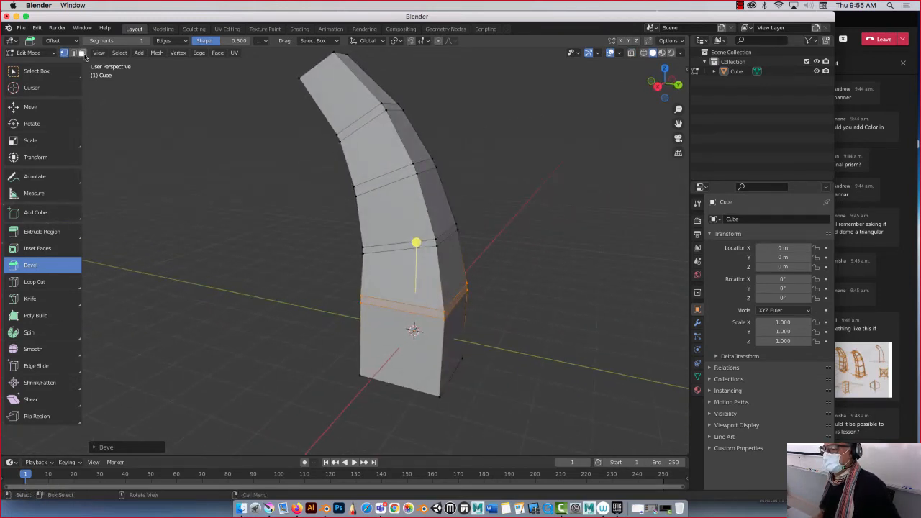
{"action": "left_click", "coordinate": [81, 53]}
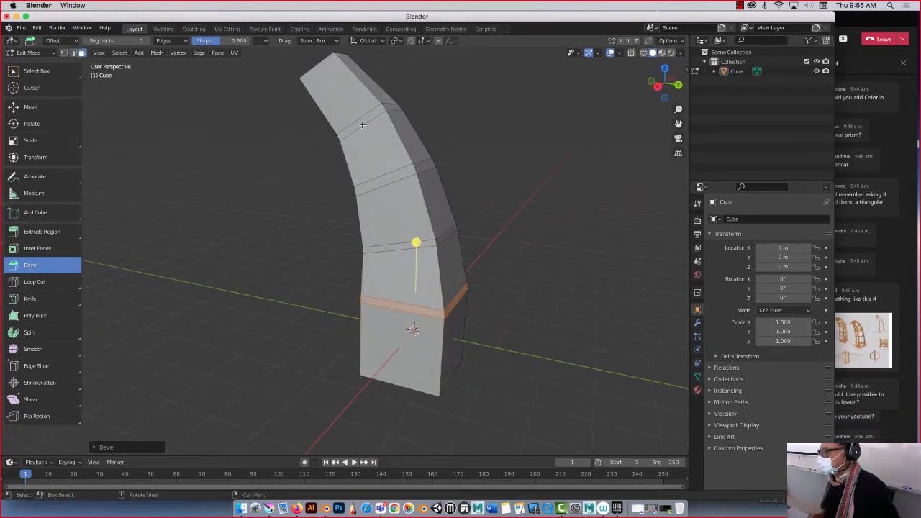
{"action": "middle_click_drag", "start_coordinate": [362, 124], "coordinate": [346, 130]}
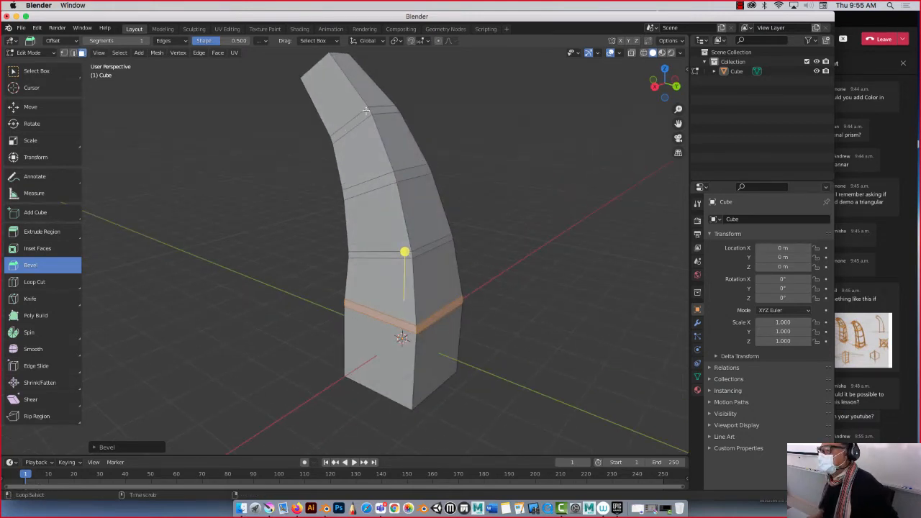
- Select the face loop of the uppermost narrow band around the column
{"action": "left_click", "coordinate": [365, 110], "text": "alt"}
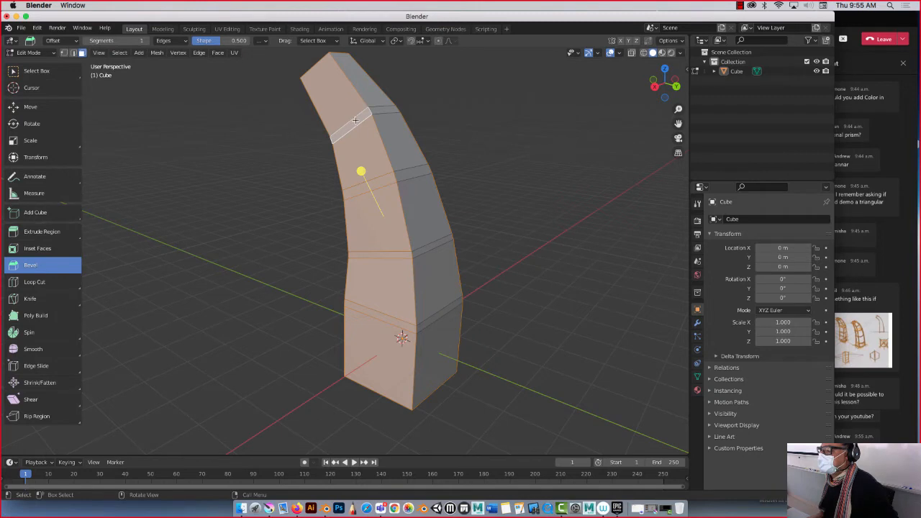
{"action": "scroll", "coordinate": [346, 108], "scroll_direction": "down", "scroll_amount": 3}
{"action": "scroll", "coordinate": [344, 109], "scroll_direction": "up", "scroll_amount": 5}
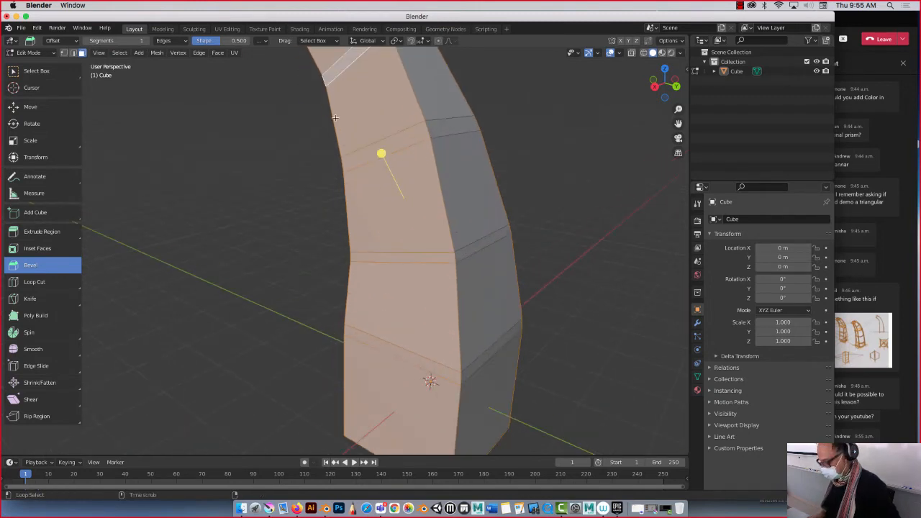
{"action": "middle_click_drag", "start_coordinate": [339, 118], "coordinate": [372, 146]}
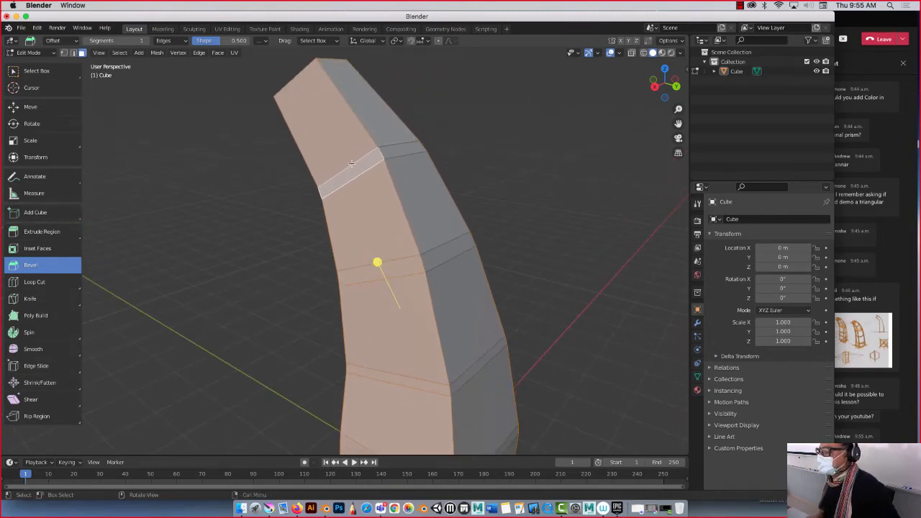
{"action": "left_click", "coordinate": [225, 165]}
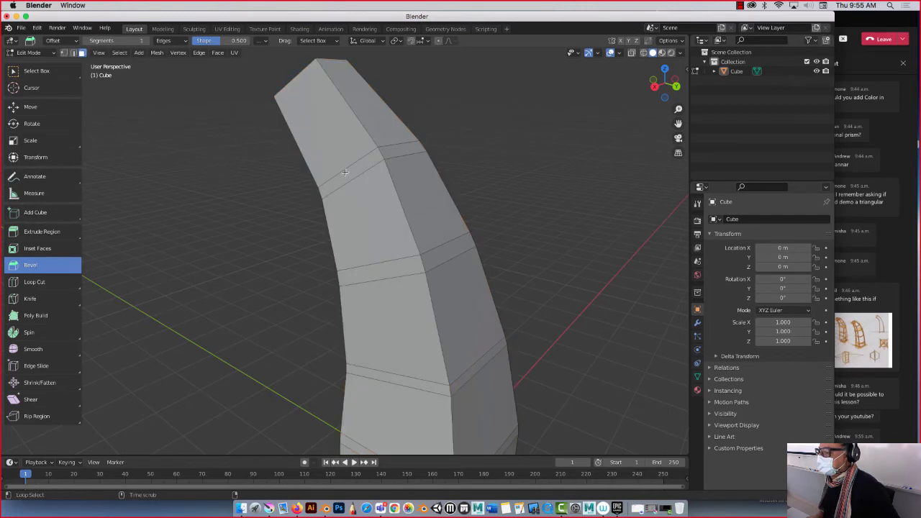
{"action": "left_click", "coordinate": [345, 173], "text": "alt"}
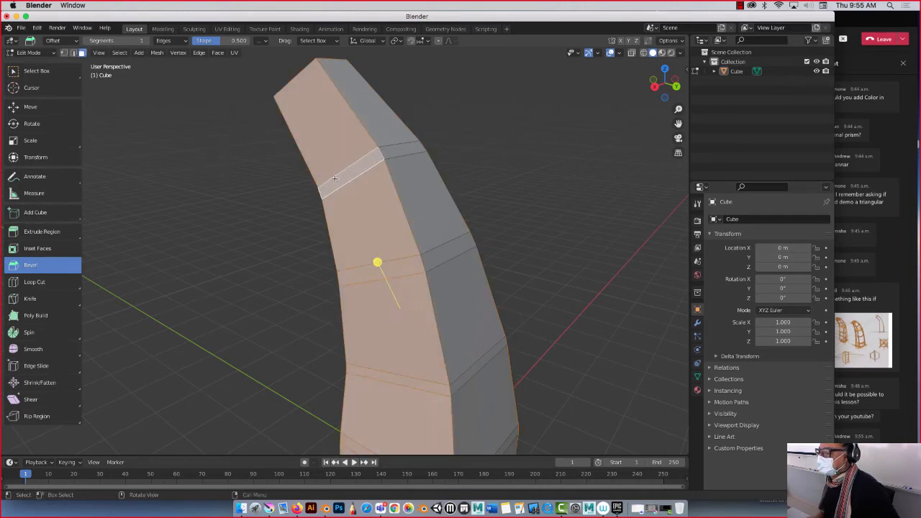
{"action": "left_click", "coordinate": [380, 152], "text": "alt"}
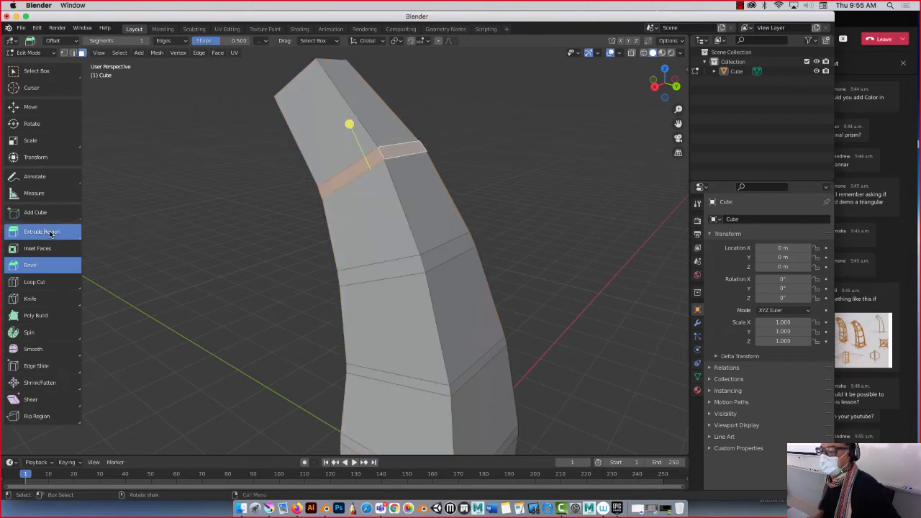
- Try to extrude the uppermost band's faces inward along their normals with an offset of about -0.084 m
{"action": "left_click", "coordinate": [50, 233]}
{"action": "mouse_move", "coordinate": [353, 131]}
{"action": "left_mouse_down"}
{"action": "mouse_move", "coordinate": [351, 90]}
{"action": "mouse_move", "coordinate": [356, 136]}
{"action": "left_mouse_up"}
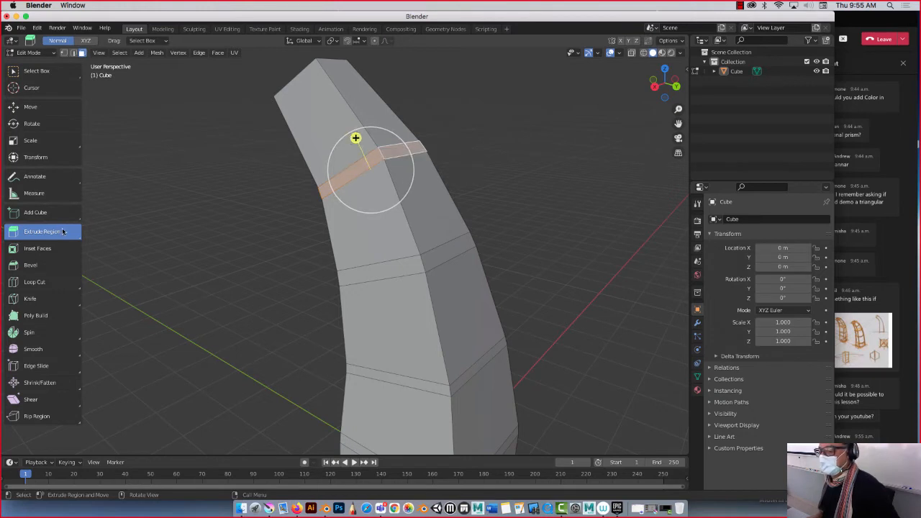
{"action": "left_click_drag", "start_coordinate": [76, 236], "coordinate": [51, 293]}
{"action": "left_click_drag", "start_coordinate": [350, 124], "coordinate": [345, 131]}
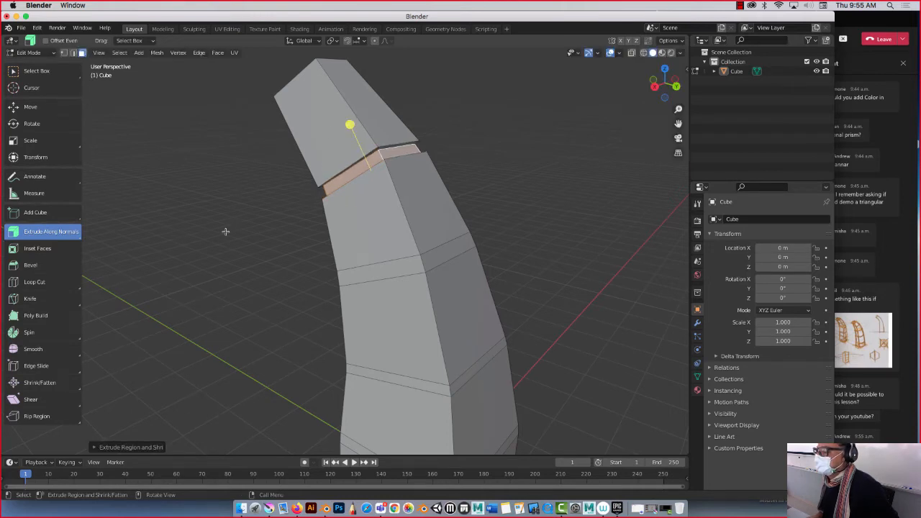
{"action": "middle_click_drag", "start_coordinate": [230, 230], "coordinate": [216, 274]}
{"action": "left_click", "coordinate": [134, 447]}
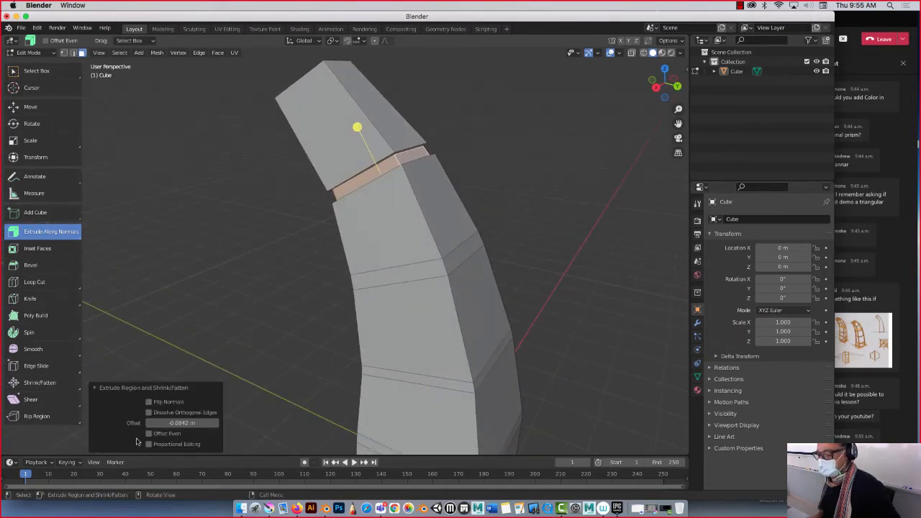
{"action": "key", "text": "ctrl+z"}
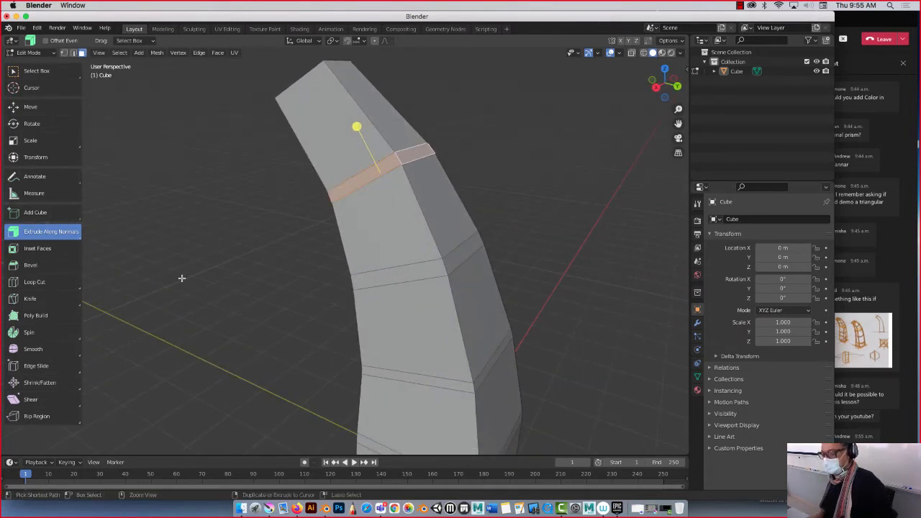
{"action": "key", "text": "a"}
{"action": "left_click", "coordinate": [240, 187]}
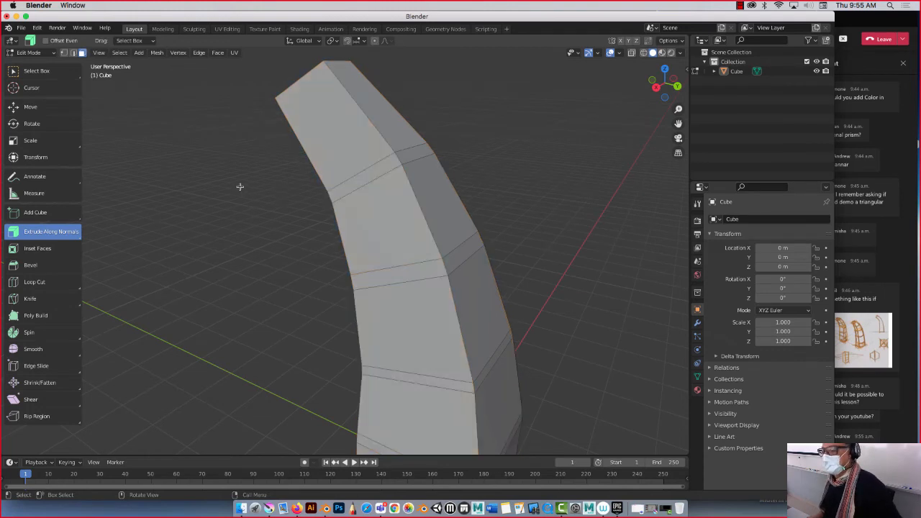
{"action": "left_click", "coordinate": [58, 232]}
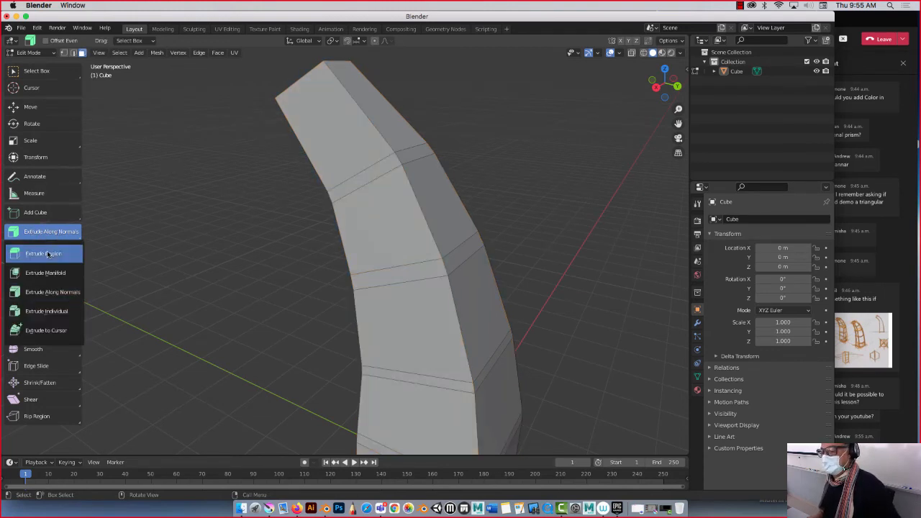
{"action": "left_click", "coordinate": [44, 253]}
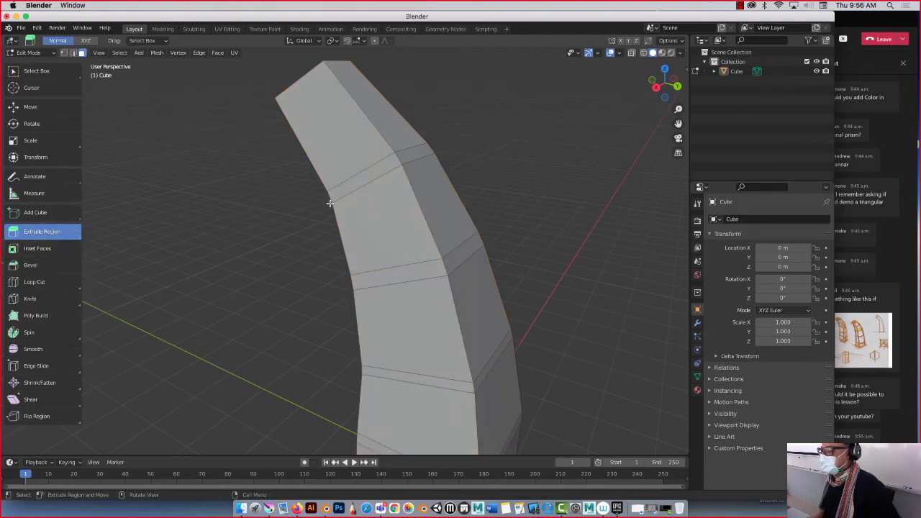
- Select the uppermost narrow band's face loop and extrude it inward along its normals with an offset of -0.08 m
{"action": "left_click", "coordinate": [391, 163], "text": "alt"}
{"action": "left_click", "coordinate": [395, 158], "text": "alt"}
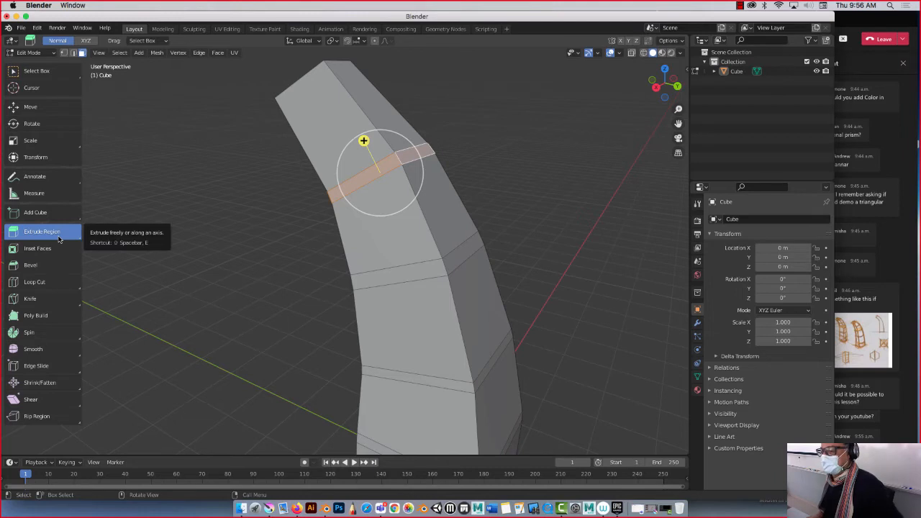
{"action": "left_click", "coordinate": [53, 233]}
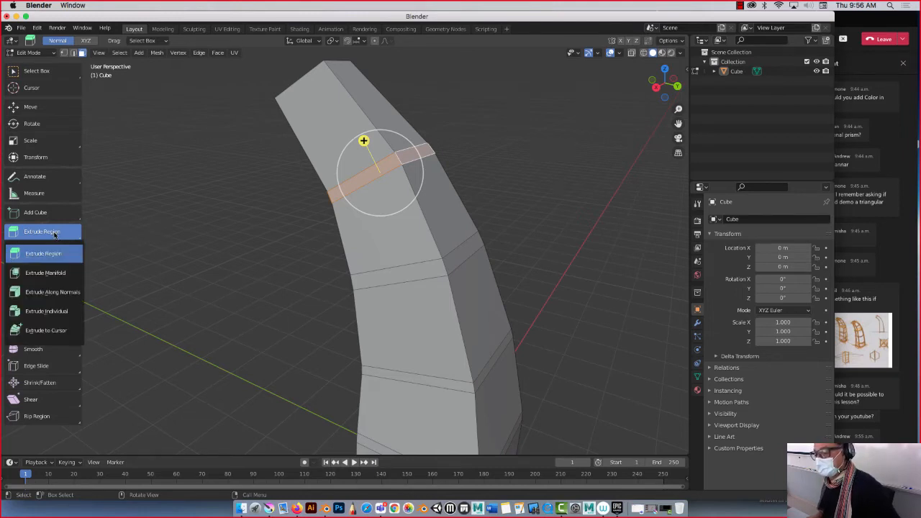
{"action": "left_click", "coordinate": [45, 293]}
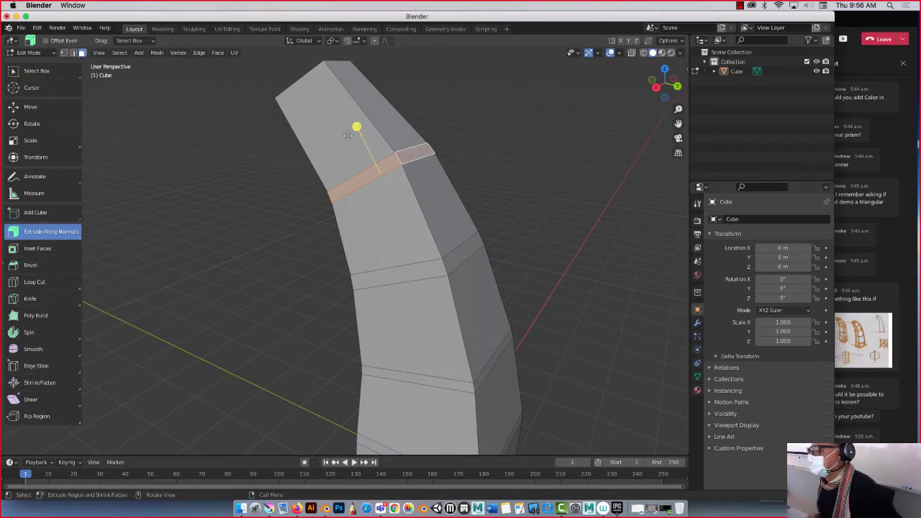
{"action": "mouse_move", "coordinate": [359, 125]}
{"action": "left_mouse_down"}
{"action": "mouse_move", "coordinate": [360, 101]}
{"action": "mouse_move", "coordinate": [360, 129]}
{"action": "left_mouse_up"}
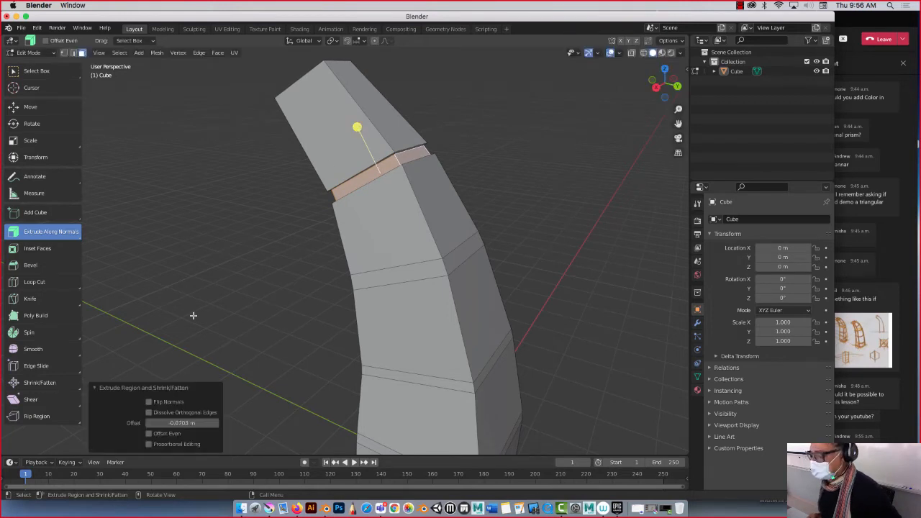
{"action": "left_click", "coordinate": [180, 424]}
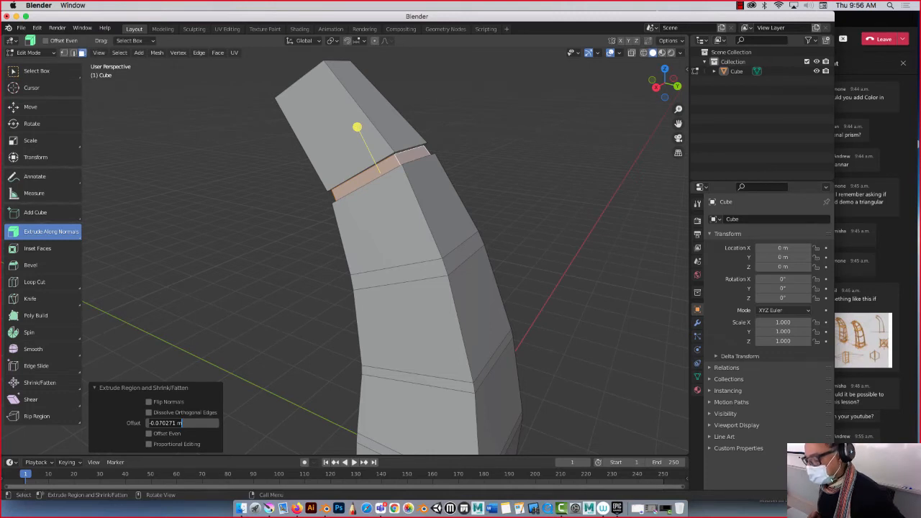
{"action": "left_click_drag", "start_coordinate": [159, 424], "coordinate": [192, 421]}
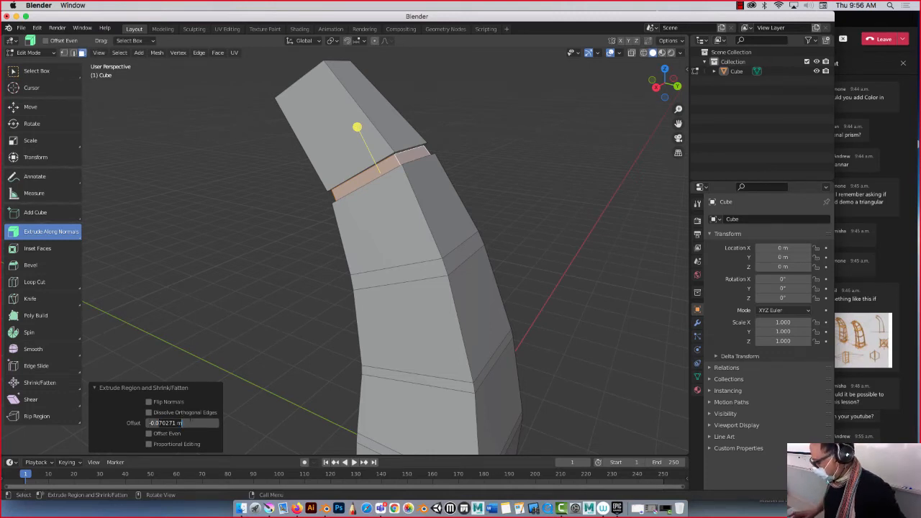
{"action": "type", "text": "8"}
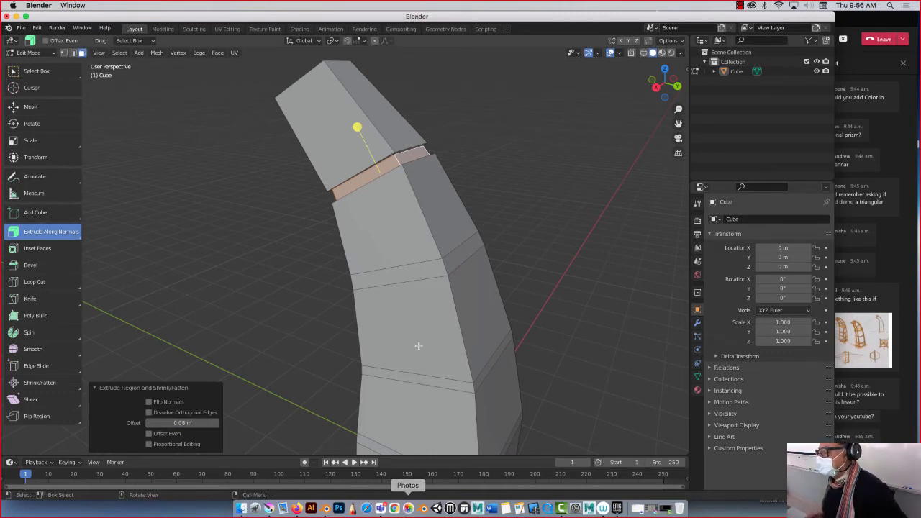
- Try to extrude the second-highest band's face loop along its normals, entering offsets of 0.08 m and 0.008 m
{"action": "left_click", "coordinate": [439, 261], "text": "alt"}
{"action": "left_click_drag", "start_coordinate": [400, 209], "coordinate": [401, 219]}
{"action": "left_click", "coordinate": [197, 422]}
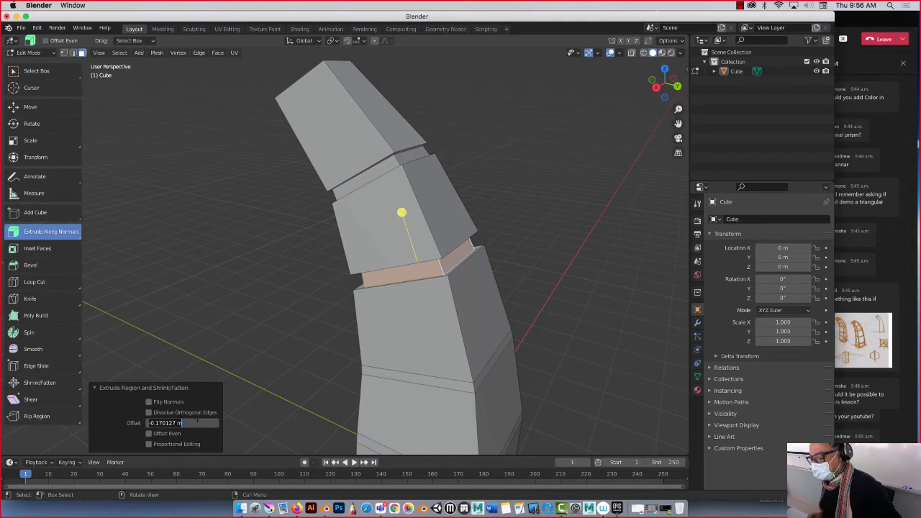
{"action": "type", "text": "-08"}
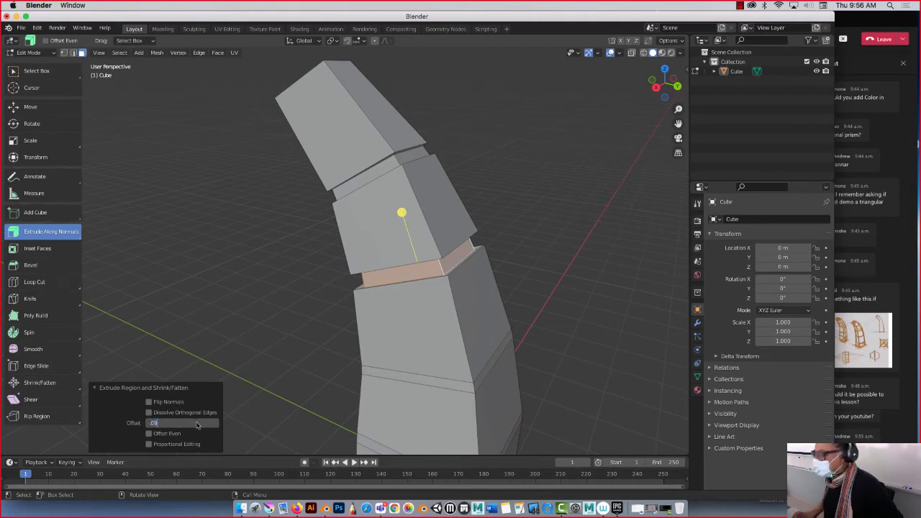
{"action": "type", "text": ".08"}
{"action": "key", "text": "Return"}
{"action": "left_click", "coordinate": [197, 423]}
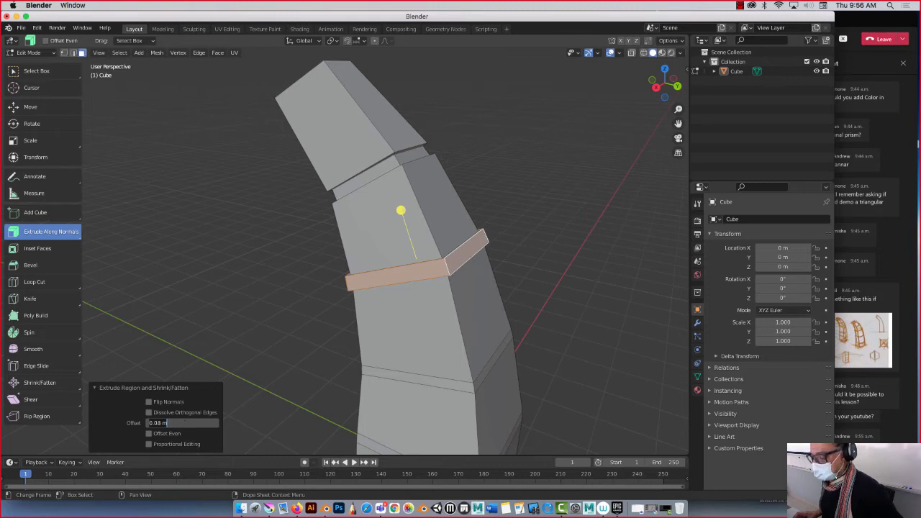
{"action": "left_click", "coordinate": [160, 424]}
{"action": "type", "text": "08"}
{"action": "key", "text": "Return"}
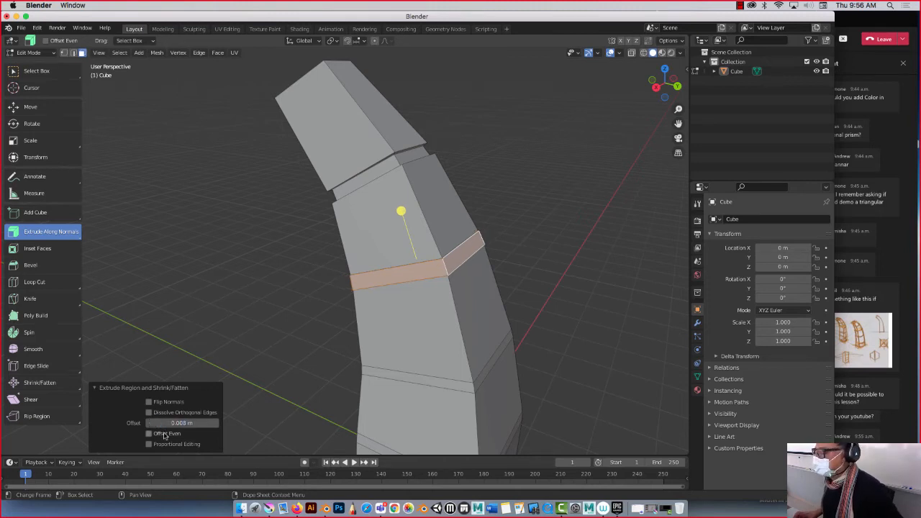
- Undo the second-highest band's extrusion and its face loop selection
{"action": "left_click", "coordinate": [122, 334]}
{"action": "key", "text": "ctrl+z"}
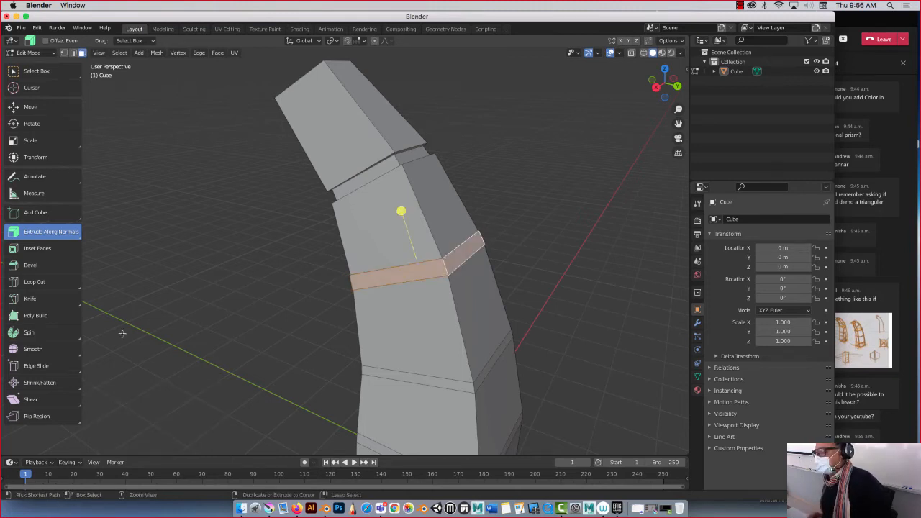
{"action": "key", "text": "ctrl+z"}
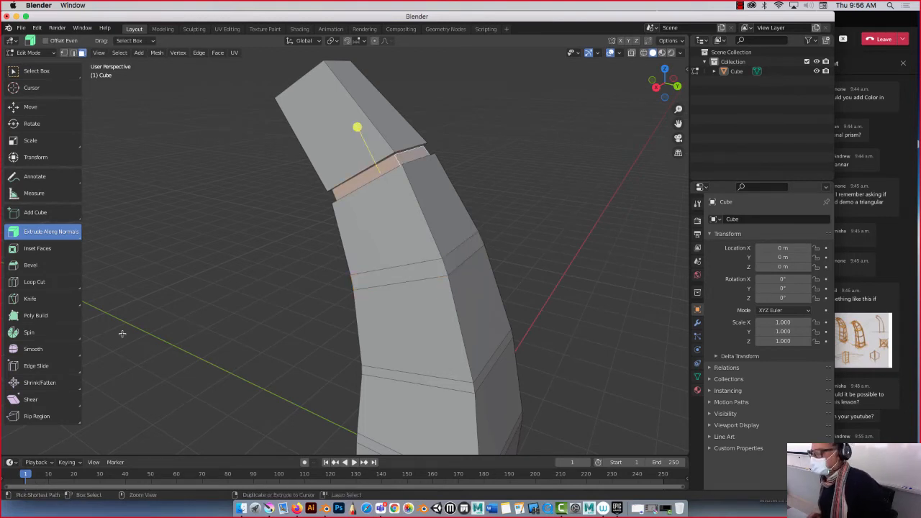
- Reselect the second-highest band's face loop, extrude it slightly inward along its normals, and clear the selection
{"action": "left_click", "coordinate": [444, 265]}
{"action": "left_click", "coordinate": [444, 264], "text": "alt"}
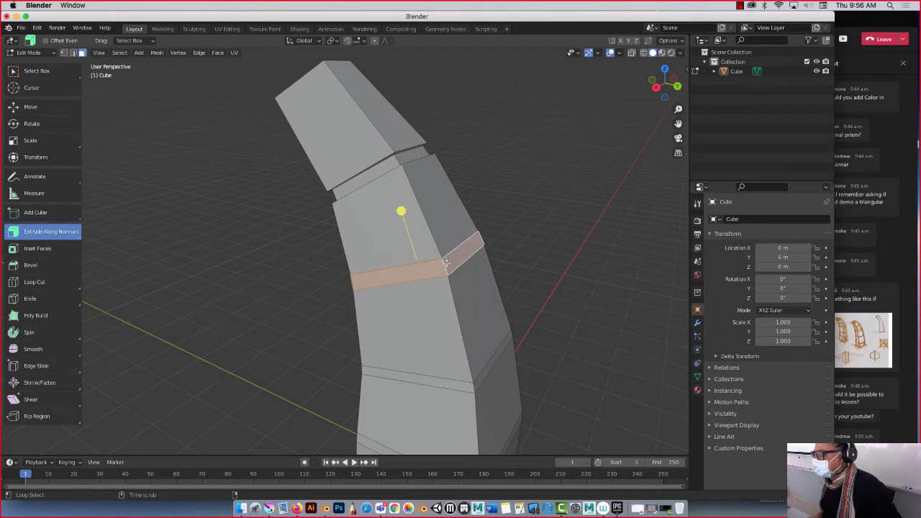
{"action": "left_click_drag", "start_coordinate": [402, 210], "coordinate": [403, 211]}
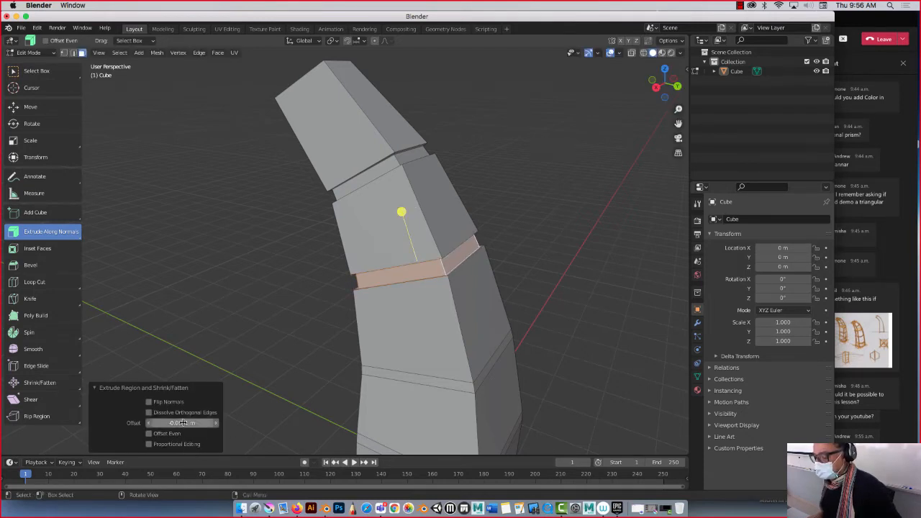
{"action": "left_click", "coordinate": [338, 368]}
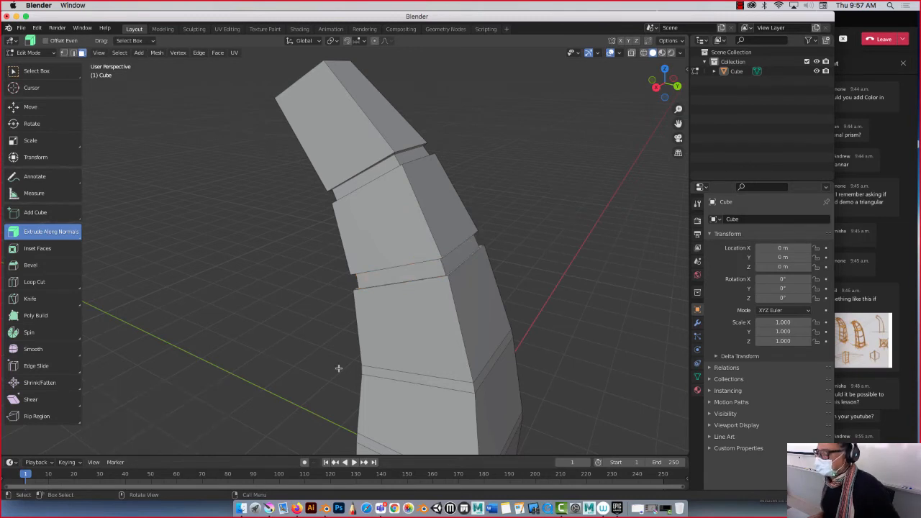
- Extrude the third band's face loop inward along its normals with an offset of -0.08 m
{"action": "left_click", "coordinate": [472, 387], "text": "alt"}
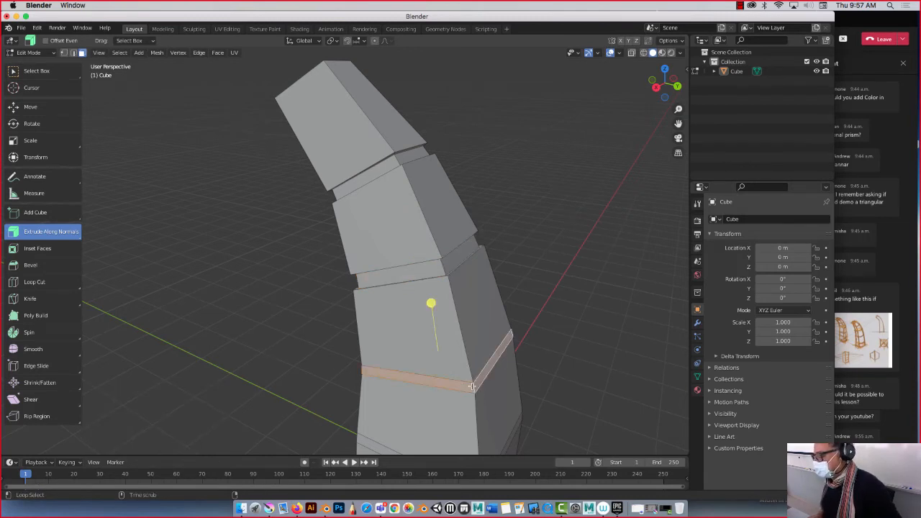
{"action": "key", "text": "s"}
{"action": "key", "text": "alt+s"}
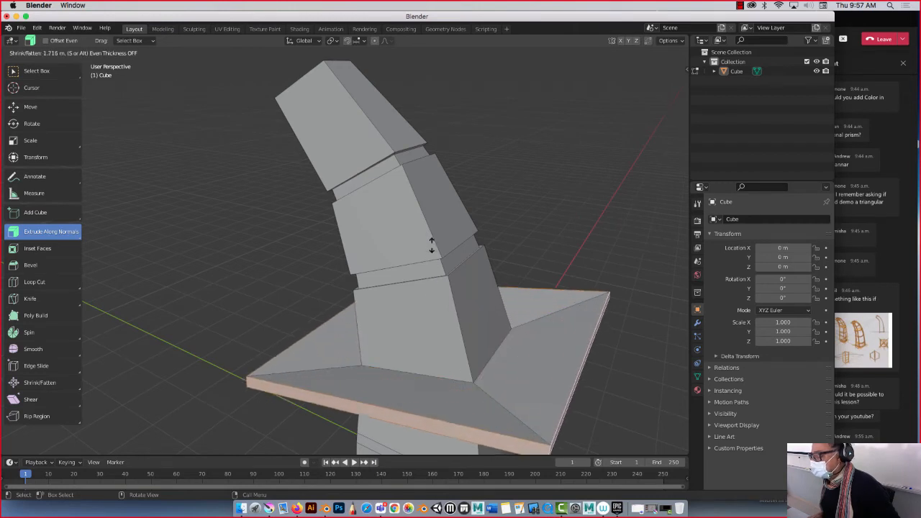
{"action": "left_click", "coordinate": [430, 304]}
{"action": "left_click", "coordinate": [177, 424]}
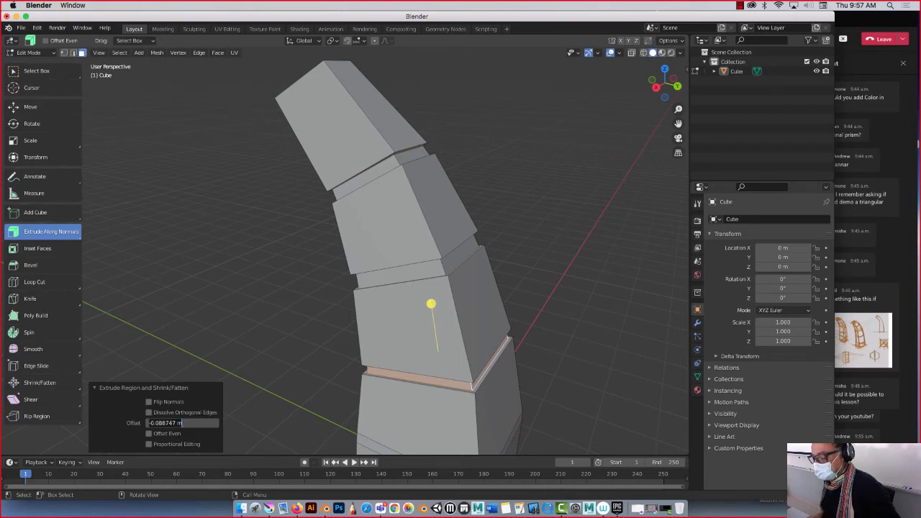
{"action": "left_click", "coordinate": [172, 424]}
{"action": "key", "text": "BackSpace"}
{"action": "key", "text": "BackSpace"}
{"action": "key", "text": "BackSpace"}
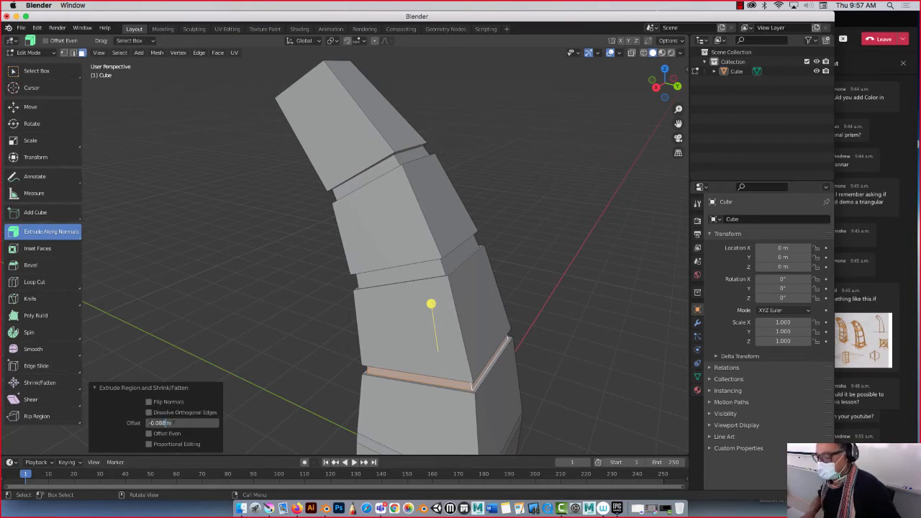
{"action": "left_click", "coordinate": [208, 323]}
- Extrude the face loop of the band above the base block inward along its normals by -0.08 m and deselect it
{"action": "middle_click_drag", "start_coordinate": [283, 351], "coordinate": [368, 292]}
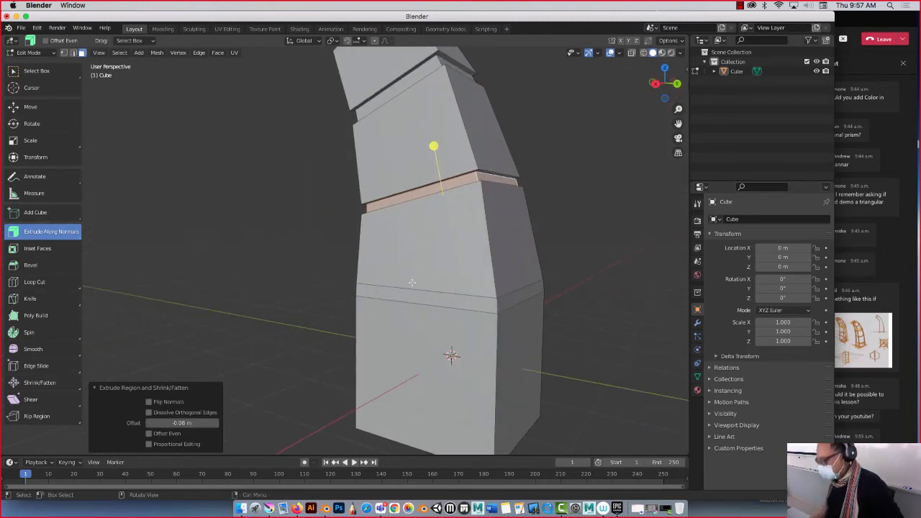
{"action": "left_click", "coordinate": [494, 305], "text": "alt"}
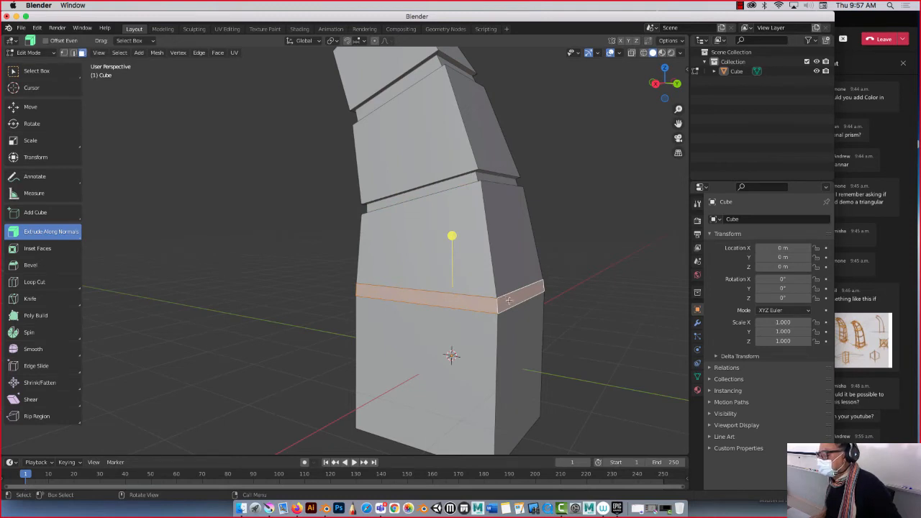
{"action": "key", "text": "ctrl+i"}
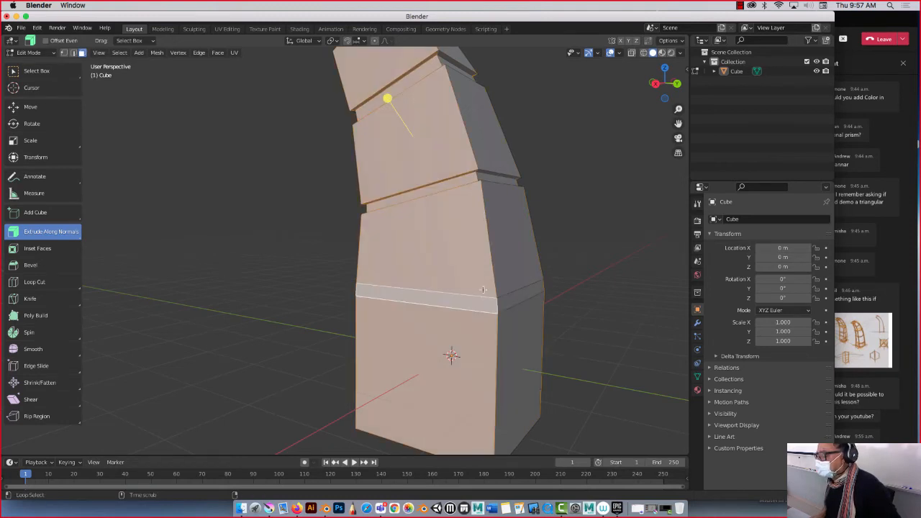
{"action": "left_click", "coordinate": [495, 306], "text": "alt"}
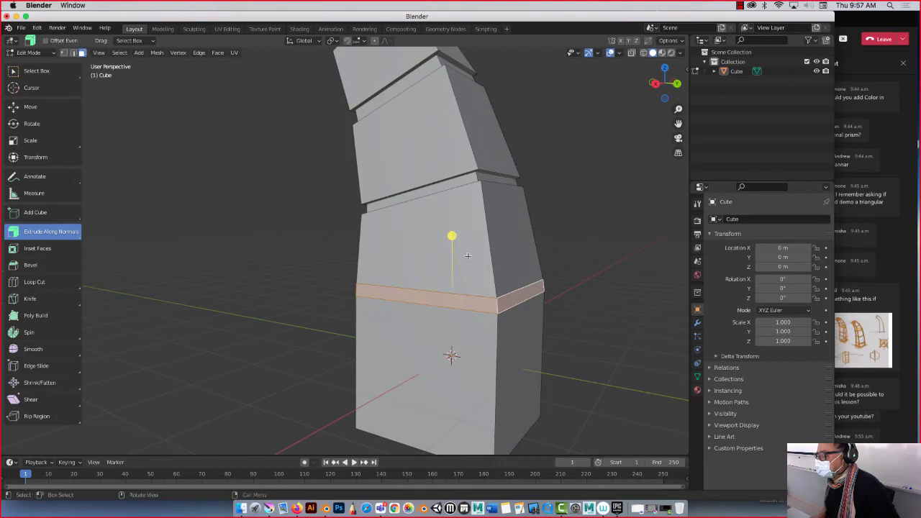
{"action": "key", "text": "alt+s"}
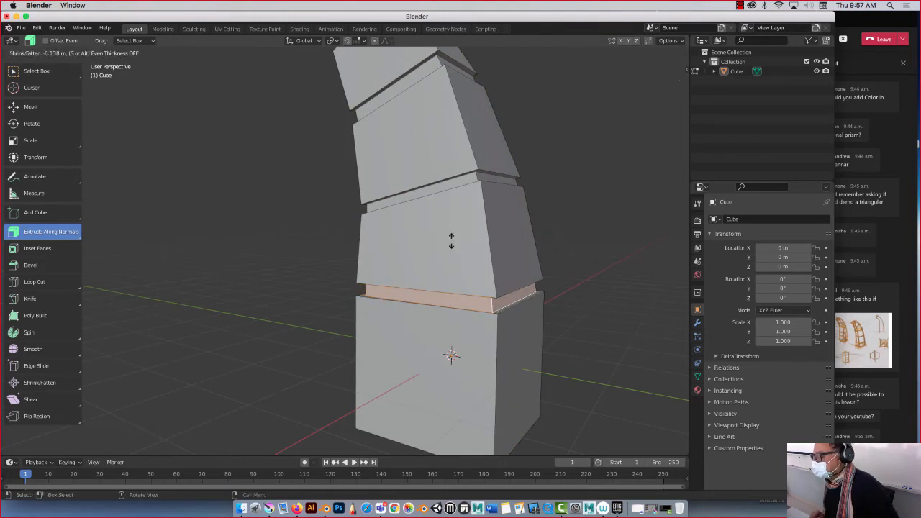
{"action": "left_click", "coordinate": [451, 241]}
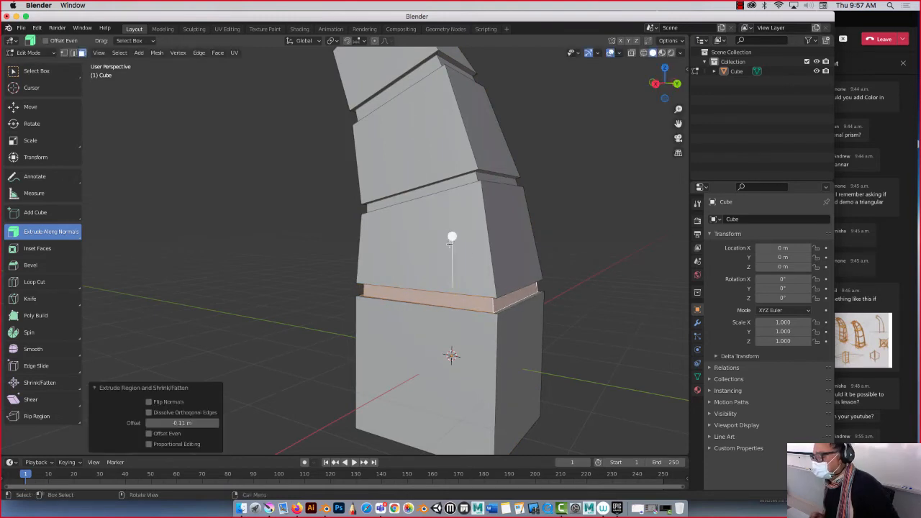
{"action": "left_click", "coordinate": [191, 423]}
{"action": "left_click", "coordinate": [159, 424]}
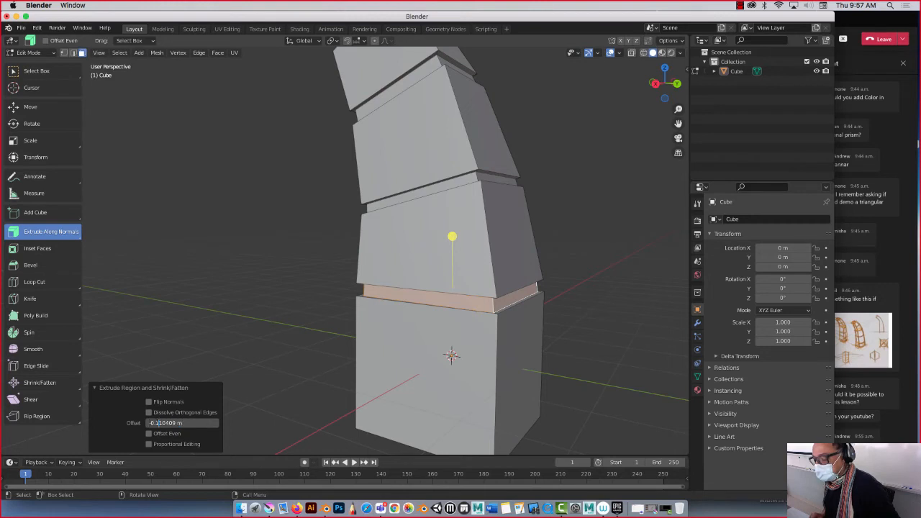
{"action": "left_click_drag", "start_coordinate": [157, 424], "coordinate": [182, 423]}
{"action": "key", "text": "BackSpace"}
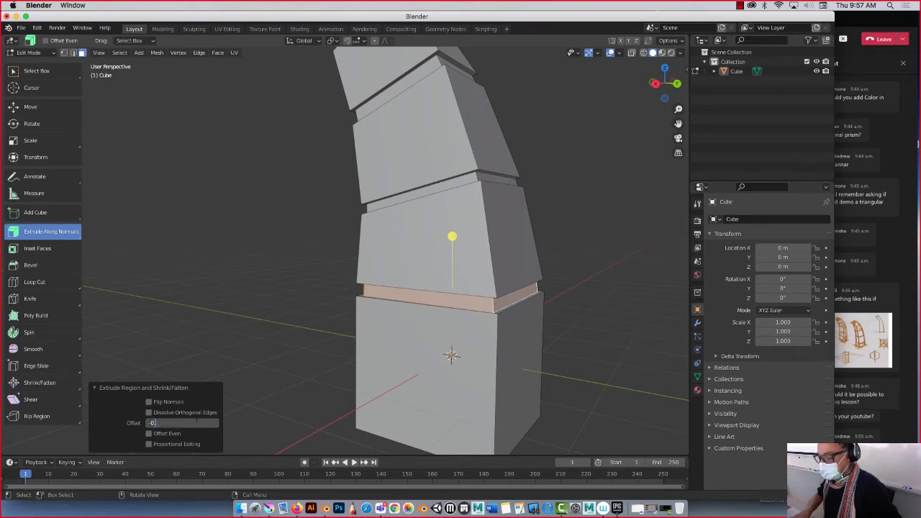
{"action": "key", "text": "Return"}
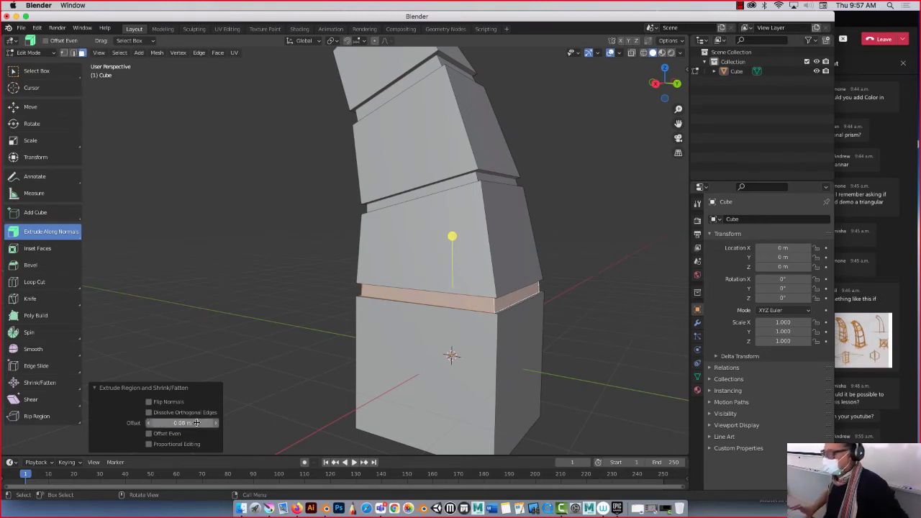
{"action": "left_click", "coordinate": [220, 238]}
- Add a single vertical loop cut running down the length of the column
{"action": "middle_click_drag", "start_coordinate": [219, 238], "coordinate": [426, 222]}
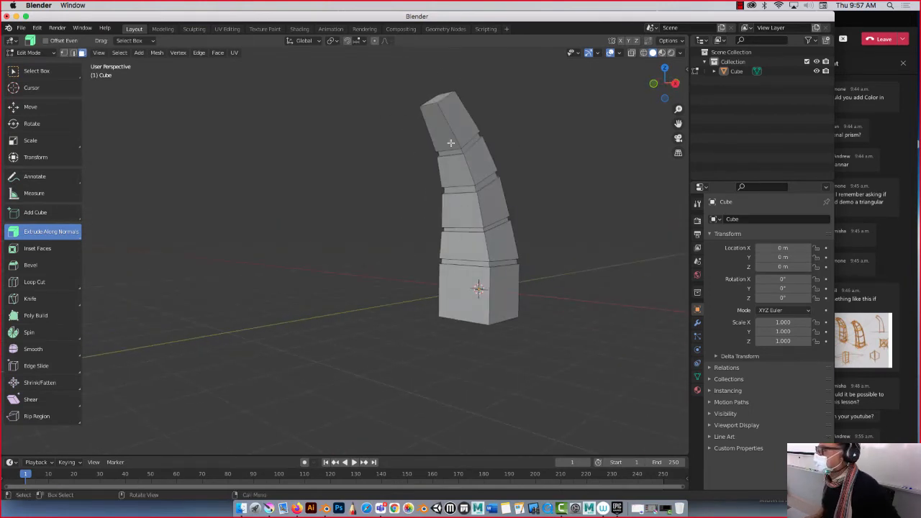
{"action": "middle_click_drag", "start_coordinate": [463, 156], "coordinate": [349, 173]}
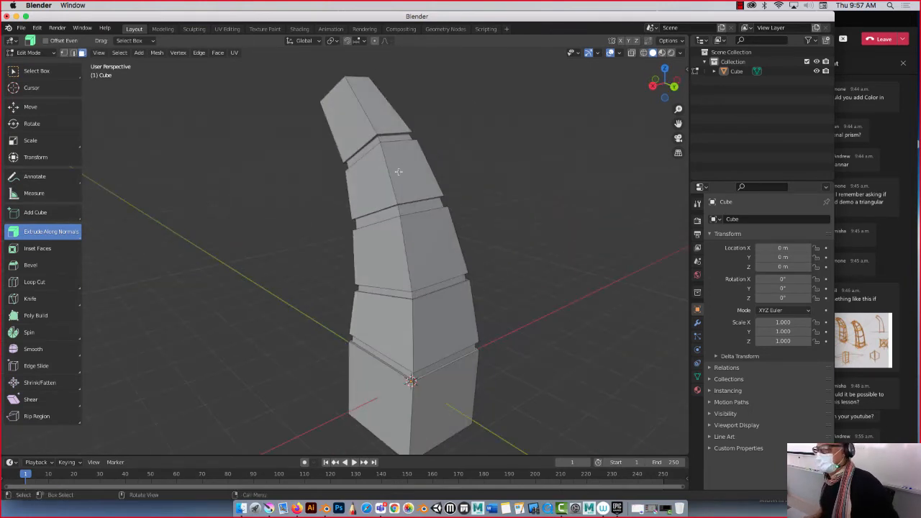
{"action": "left_click", "coordinate": [39, 284]}
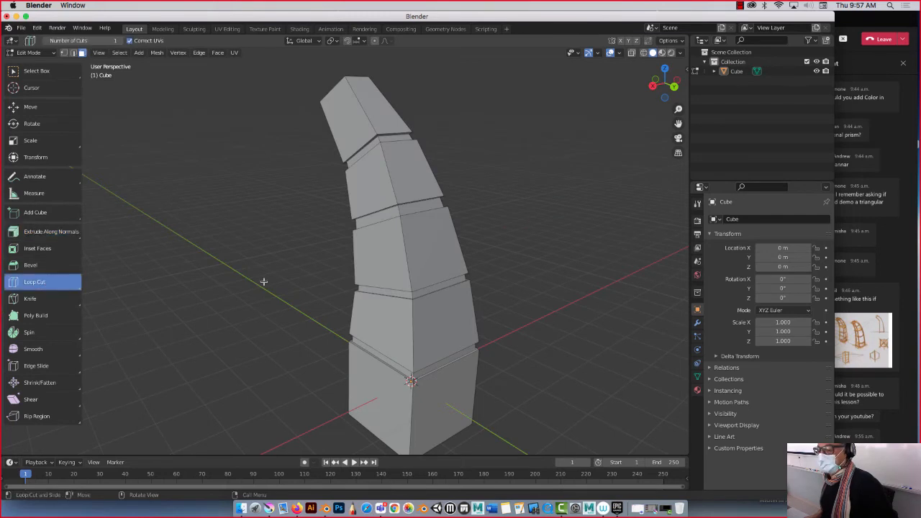
{"action": "left_click", "coordinate": [421, 210]}
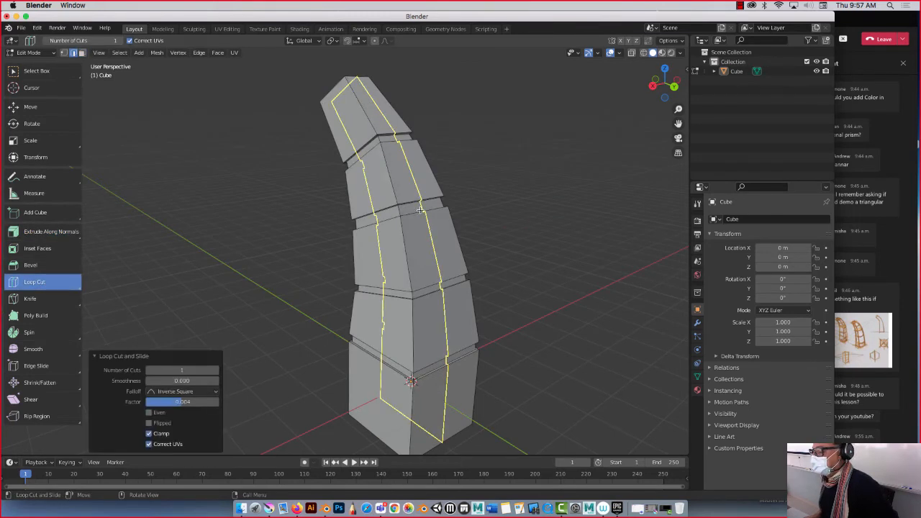
{"action": "left_click", "coordinate": [29, 88]}
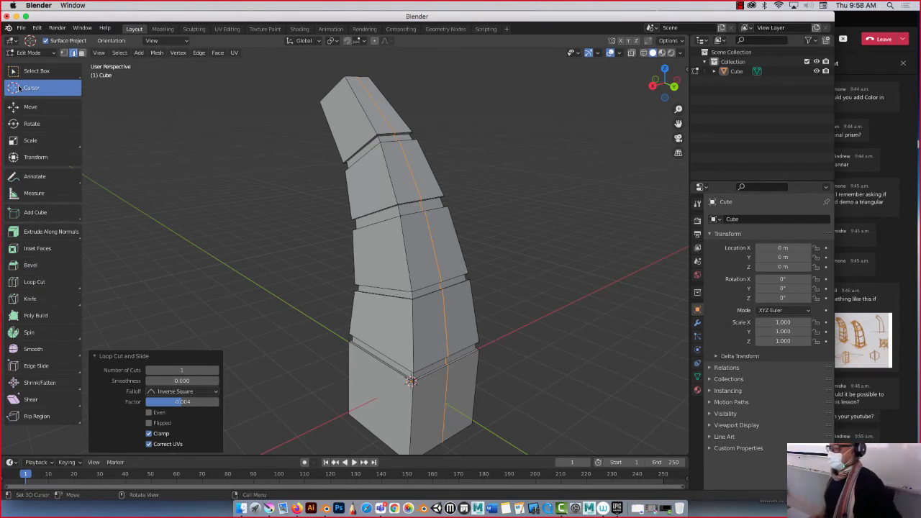
{"action": "middle_click_drag", "start_coordinate": [321, 237], "coordinate": [317, 162]}
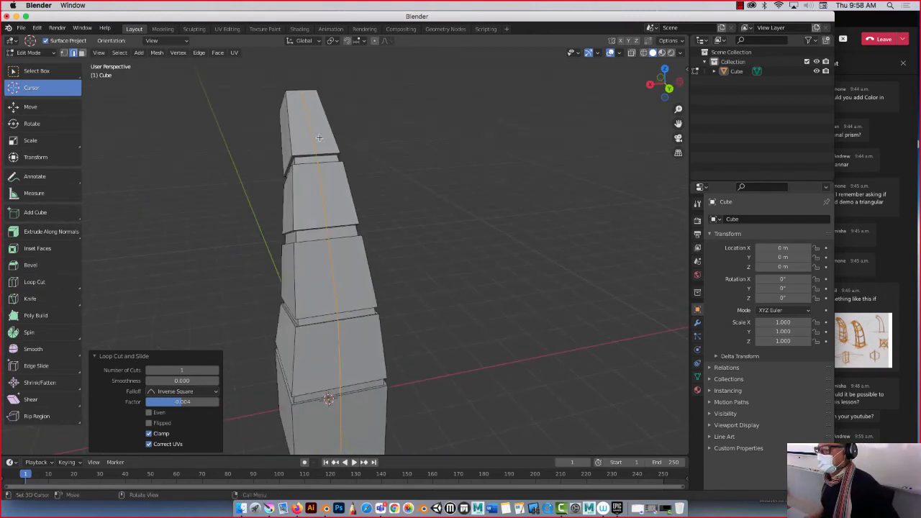
{"action": "left_click", "coordinate": [312, 132]}
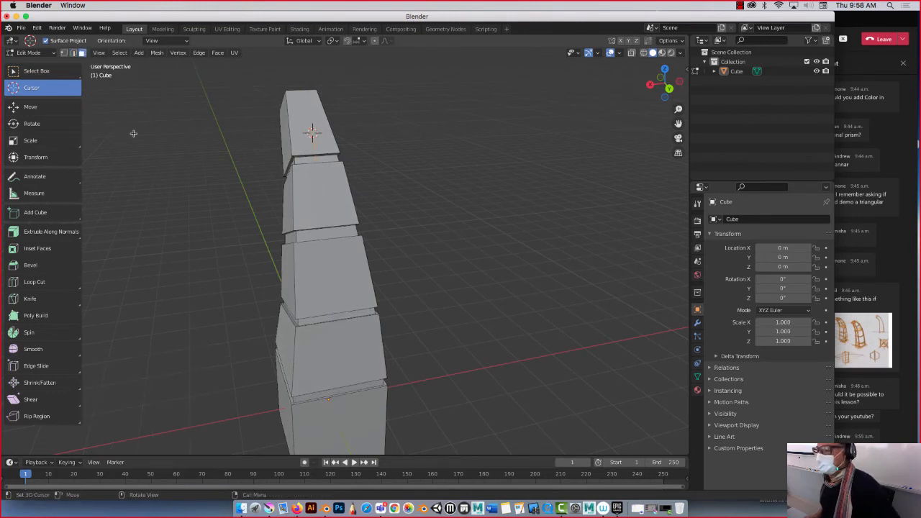
{"action": "left_click", "coordinate": [36, 106]}
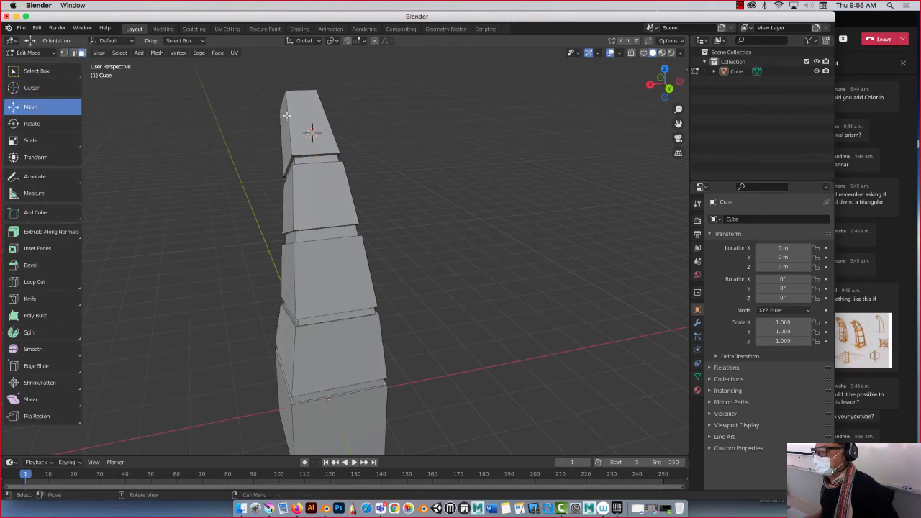
{"action": "left_click", "coordinate": [292, 91]}
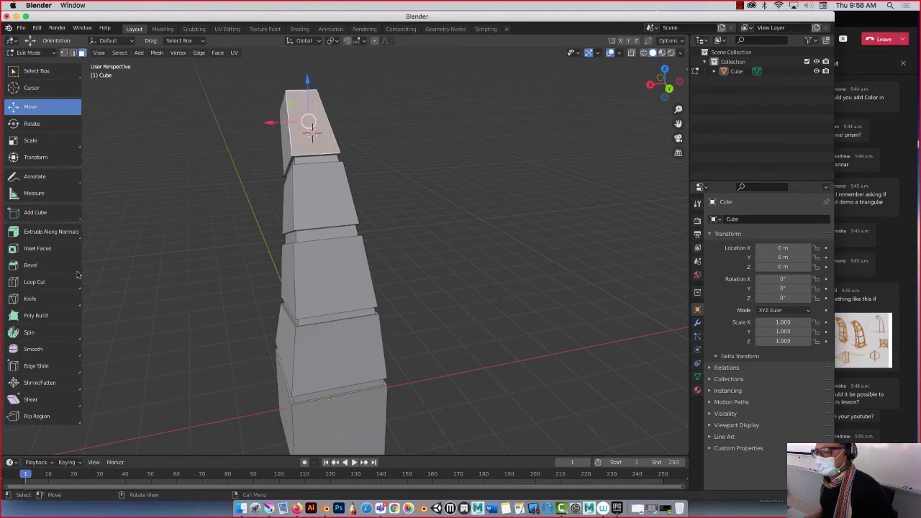
- Add a single centred vertical loop cut through the whole column and clear the selection
{"action": "left_click", "coordinate": [35, 281]}
{"action": "left_click", "coordinate": [318, 226]}
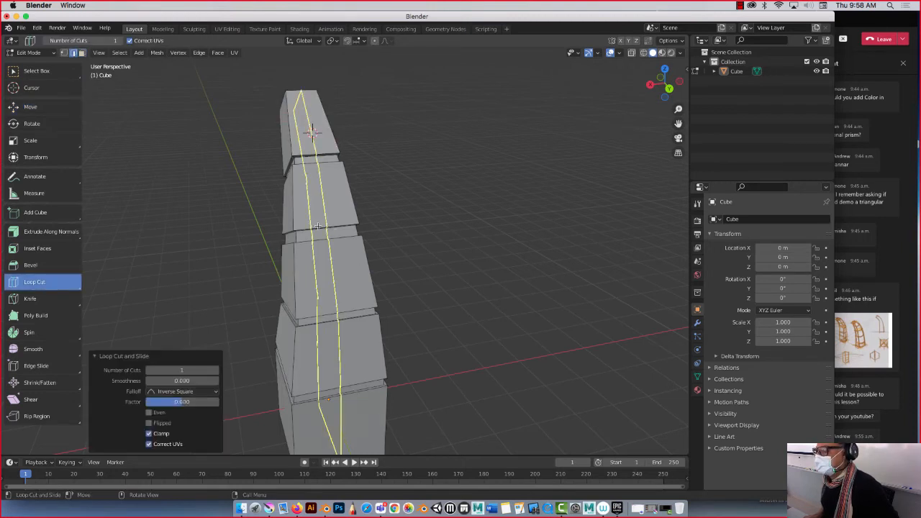
{"action": "left_click", "coordinate": [30, 107]}
{"action": "middle_click_drag", "start_coordinate": [153, 197], "coordinate": [181, 199]}
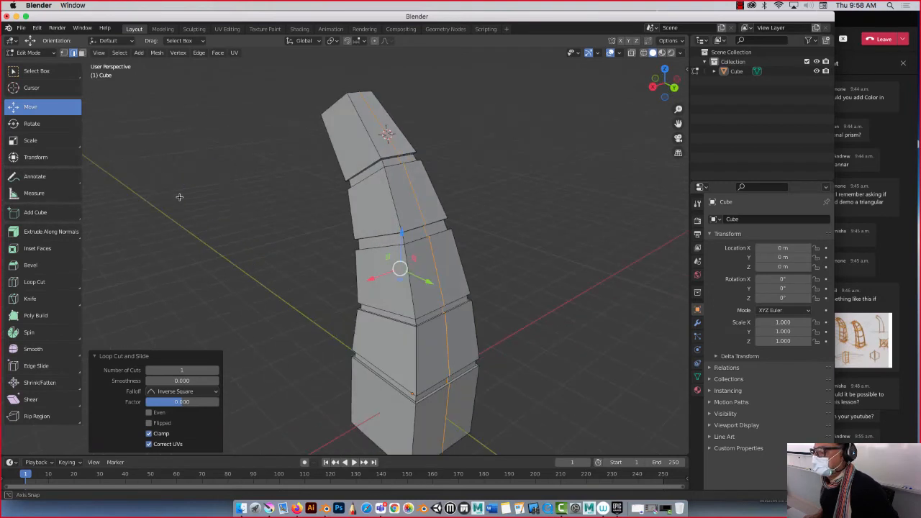
{"action": "left_click", "coordinate": [219, 164]}
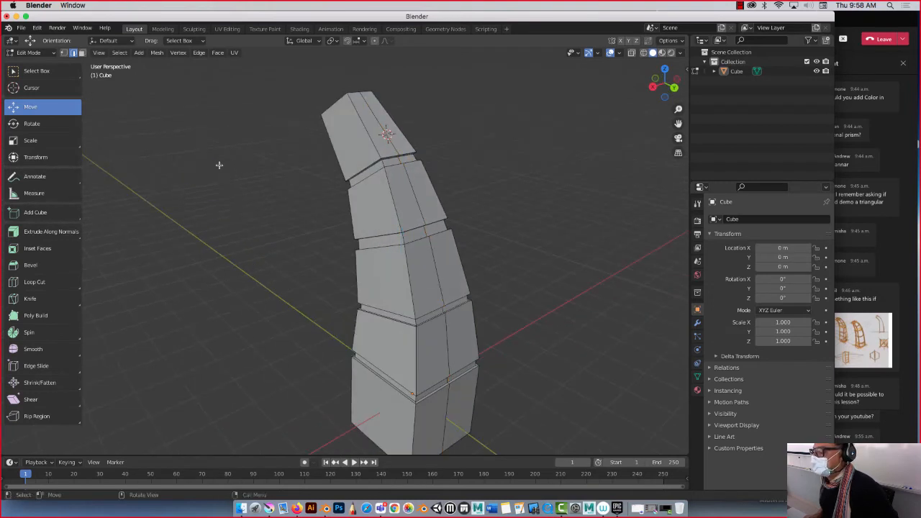
- Bevel the vertical centre edges on the outer-curve side of the four segments above the base block, about 0.087 m wide
{"action": "left_click", "coordinate": [415, 194]}
{"action": "left_click", "coordinate": [437, 265]}
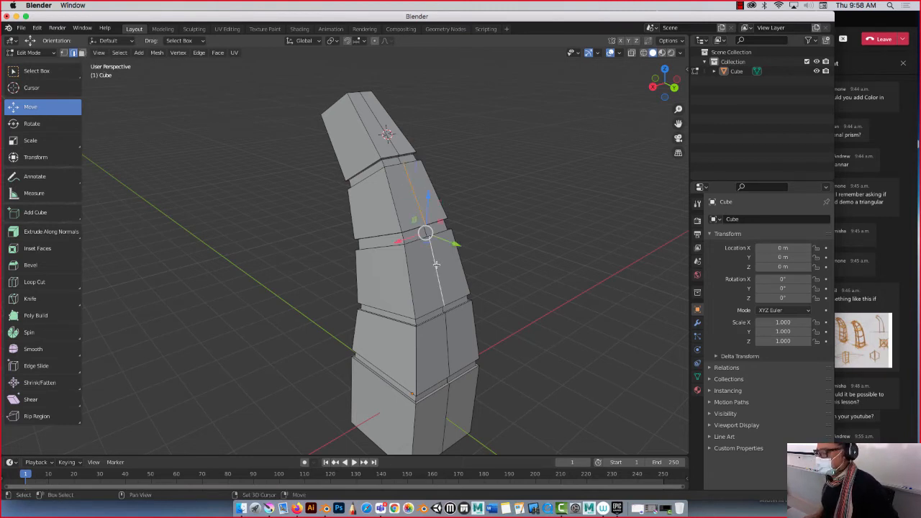
{"action": "left_click", "coordinate": [447, 326]}
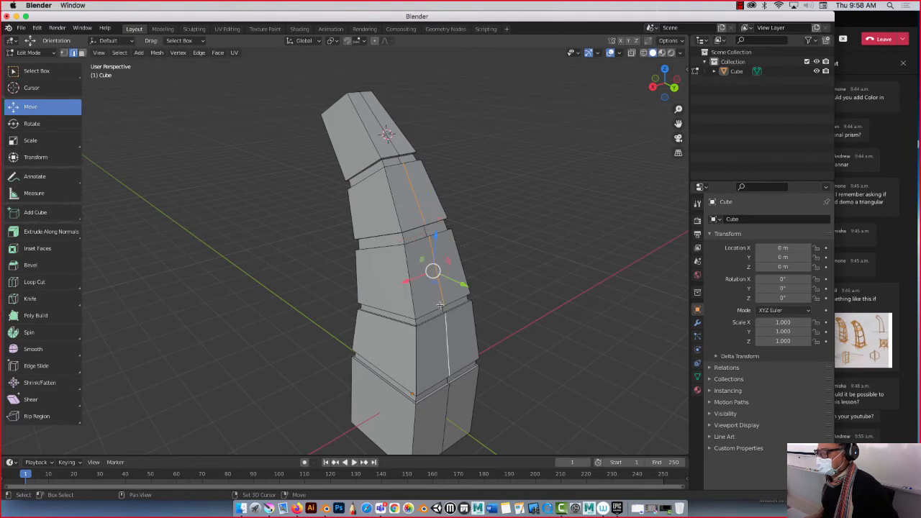
{"action": "left_click", "coordinate": [377, 121], "text": "shift"}
{"action": "middle_click_drag", "start_coordinate": [325, 191], "coordinate": [128, 306]}
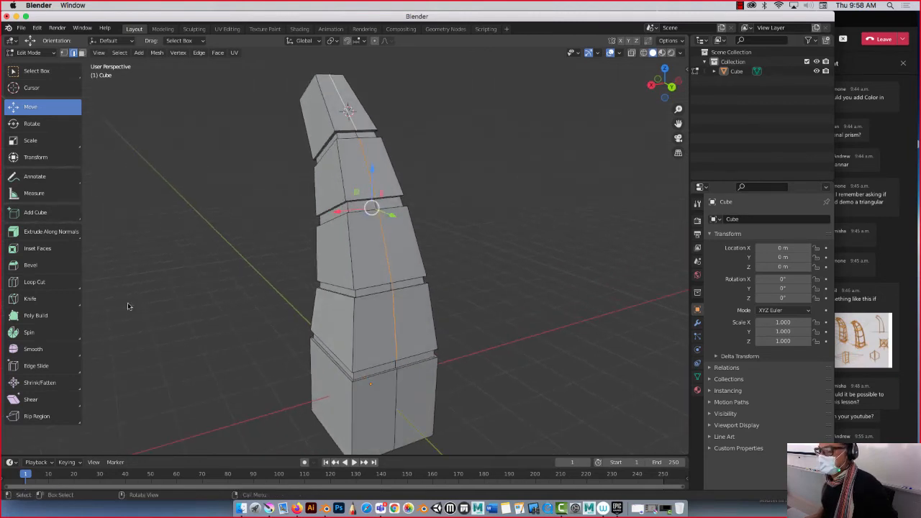
{"action": "left_click", "coordinate": [30, 265]}
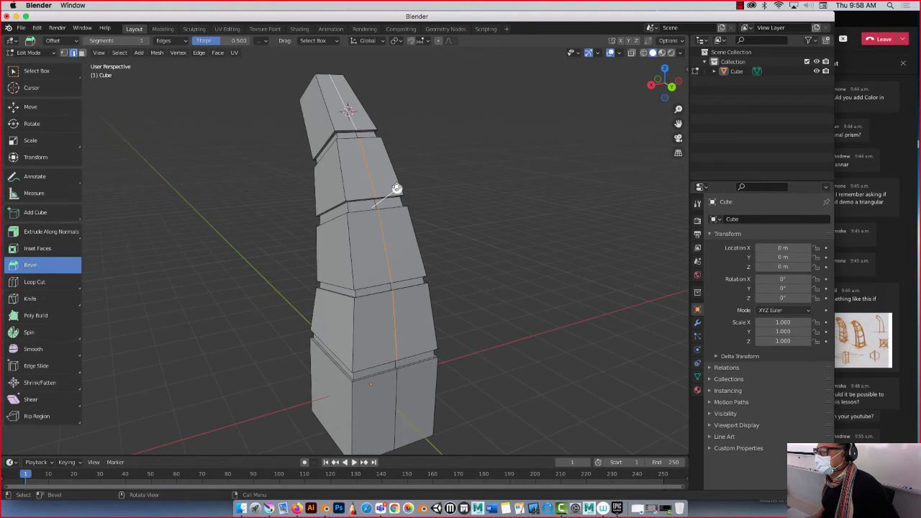
{"action": "left_click_drag", "start_coordinate": [396, 188], "coordinate": [401, 181]}
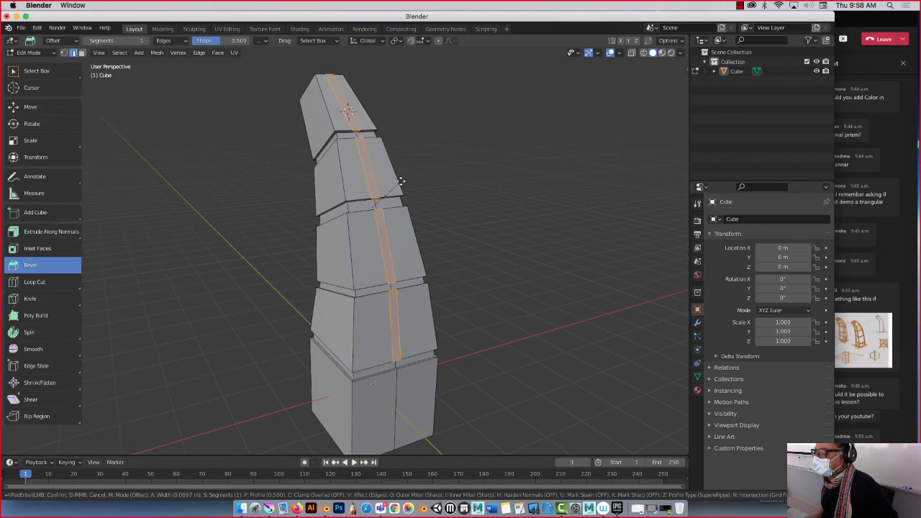
{"action": "left_click_drag", "start_coordinate": [401, 182], "coordinate": [396, 188]}
{"action": "middle_click_drag", "start_coordinate": [256, 271], "coordinate": [264, 267]}
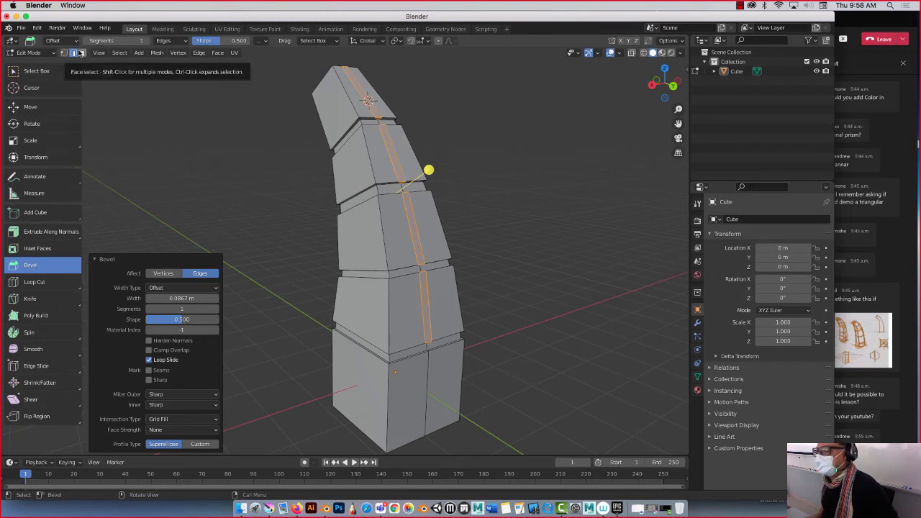
- Try extruding the four bevelled strips outward along their normals, and undo it
{"action": "left_click", "coordinate": [38, 232]}
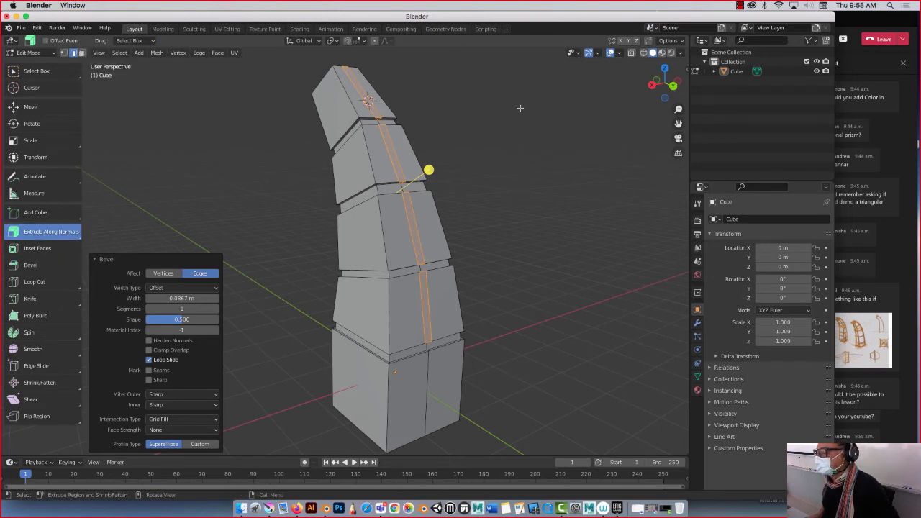
{"action": "left_click_drag", "start_coordinate": [429, 171], "coordinate": [467, 152]}
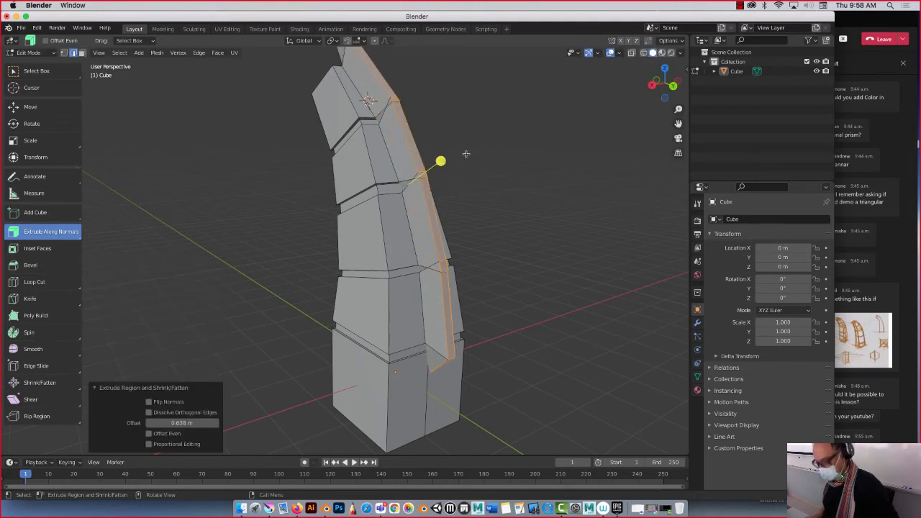
{"action": "key", "text": "super+z"}
{"action": "key", "text": "super+z"}
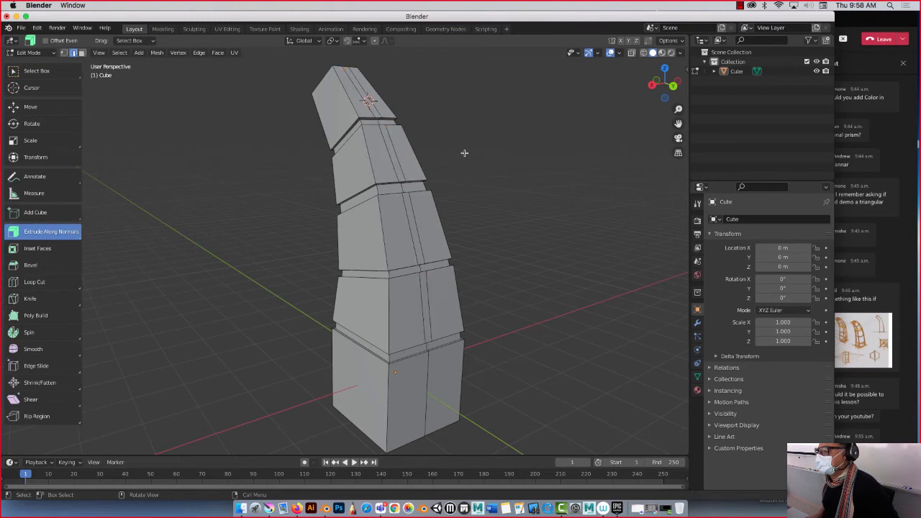
- Extrude the narrow strip faces of the top and third segments outward by about 0.51 m with Extrude Region, and deselect them
{"action": "left_click", "coordinate": [352, 88], "text": "alt"}
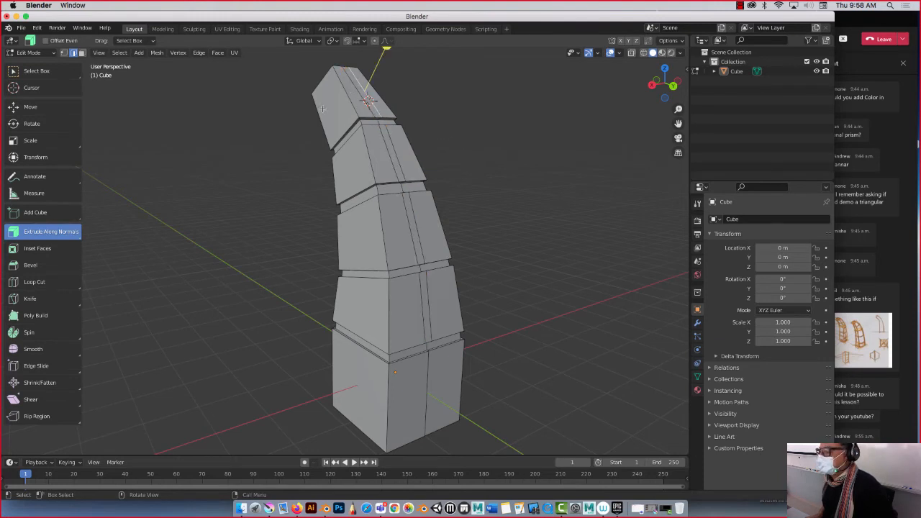
{"action": "left_click", "coordinate": [81, 53]}
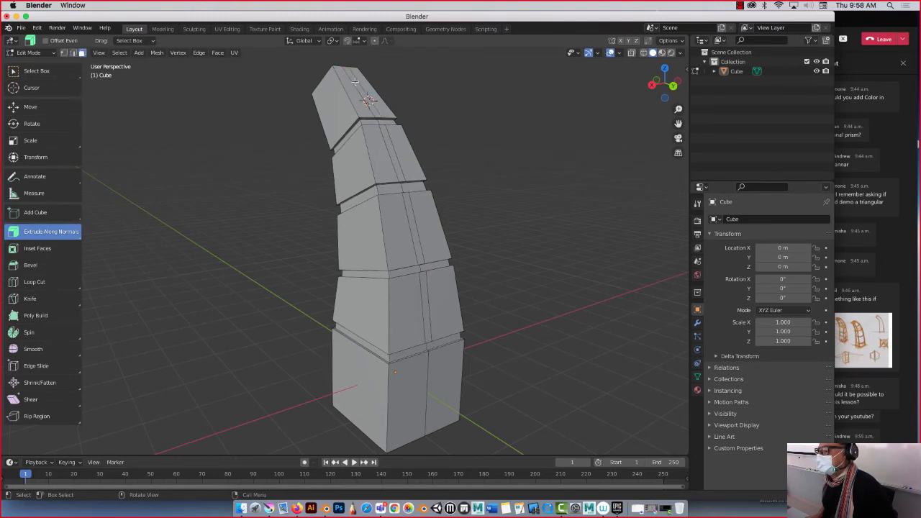
{"action": "left_click", "coordinate": [356, 84], "text": "alt"}
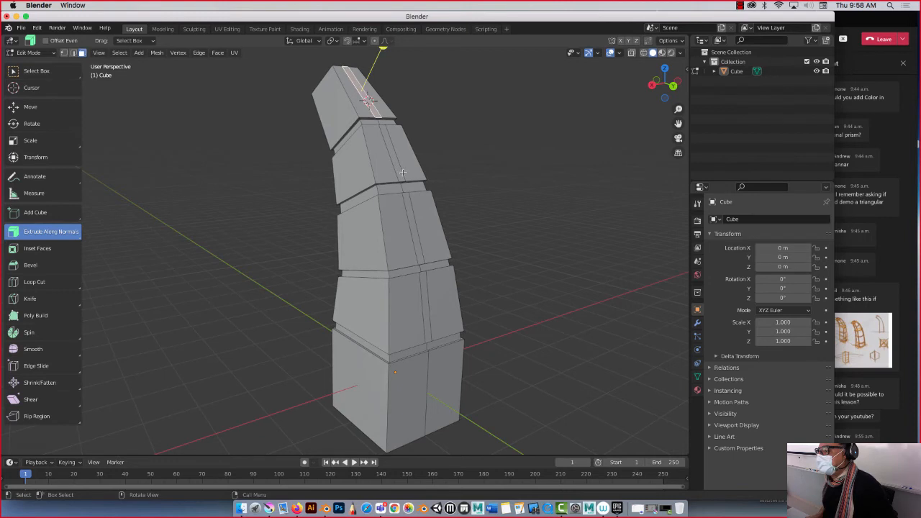
{"action": "left_click", "coordinate": [416, 230], "text": "shift"}
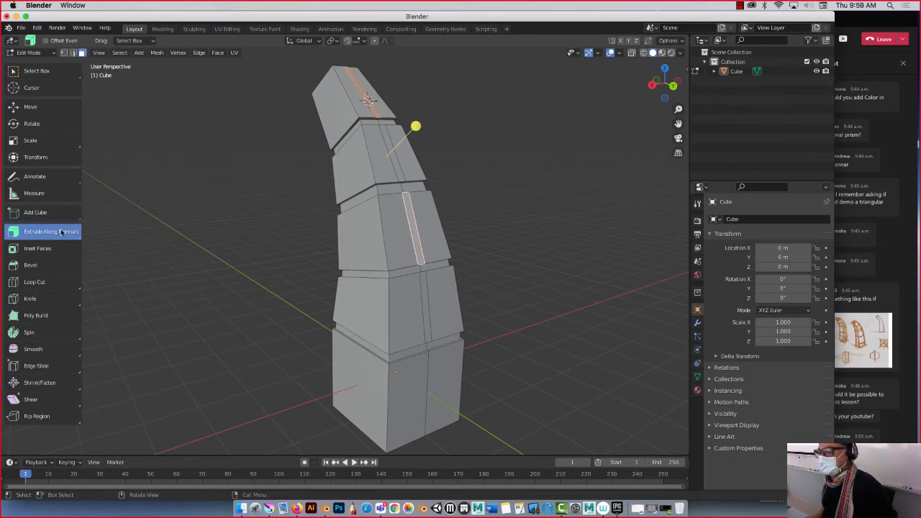
{"action": "left_click_drag", "start_coordinate": [61, 236], "coordinate": [61, 255]}
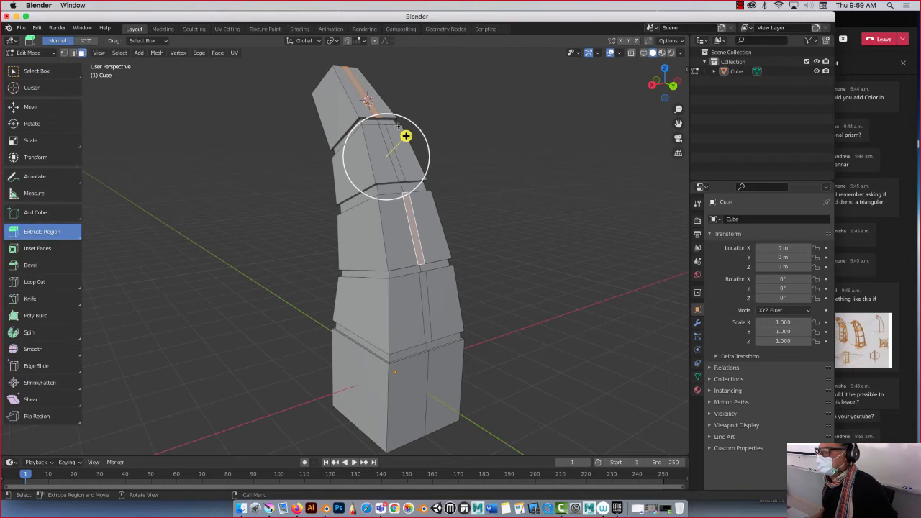
{"action": "left_click_drag", "start_coordinate": [406, 136], "coordinate": [420, 121]}
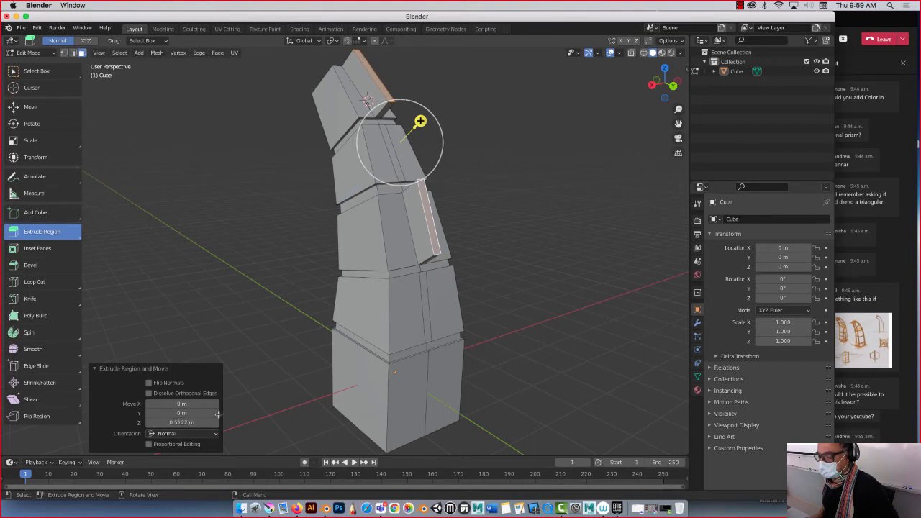
{"action": "left_click", "coordinate": [288, 135]}
- Extrude the narrow strip faces of the second and fourth segments from the top outward by 0.5 m and deselect them
{"action": "left_click", "coordinate": [388, 139]}
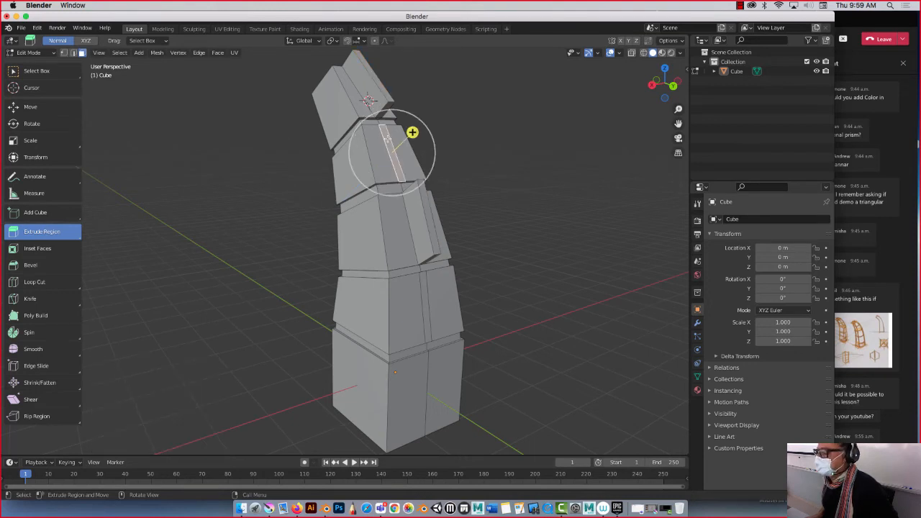
{"action": "left_click", "coordinate": [427, 285], "text": "shift"}
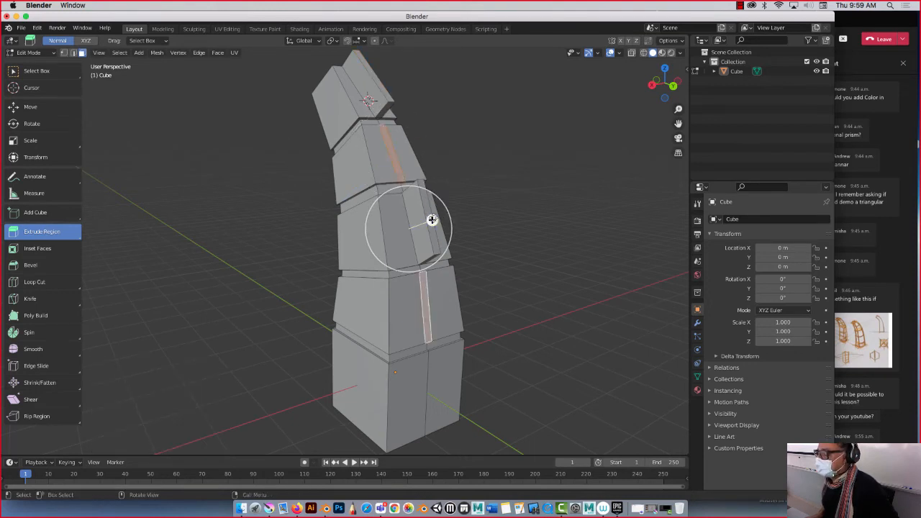
{"action": "left_click_drag", "start_coordinate": [432, 220], "coordinate": [445, 213]}
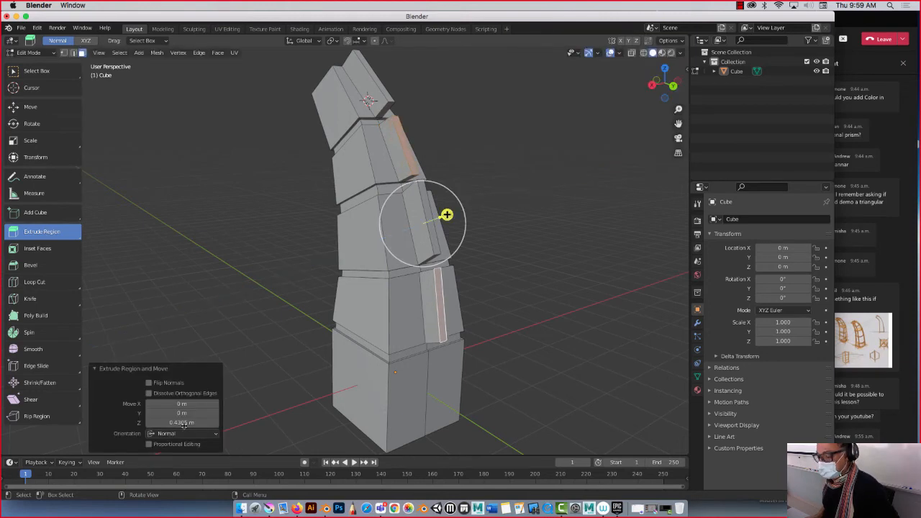
{"action": "left_click", "coordinate": [181, 423]}
{"action": "left_click_drag", "start_coordinate": [152, 423], "coordinate": [189, 422]}
{"action": "type", "text": ".5"}
{"action": "key", "text": "Return"}
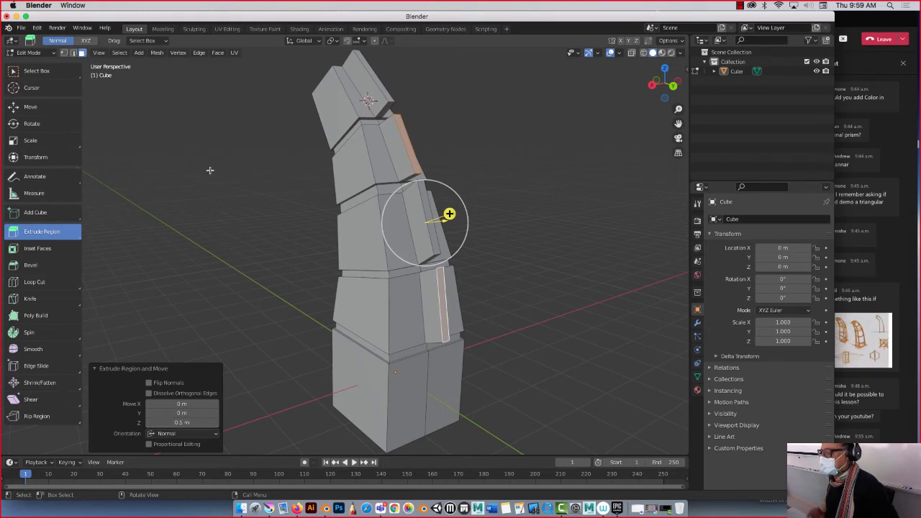
{"action": "left_click", "coordinate": [210, 170]}
- Scale the outer face of the top segment's raised fin uniformly to about 0.507
{"action": "middle_click_drag", "start_coordinate": [215, 249], "coordinate": [263, 199]}
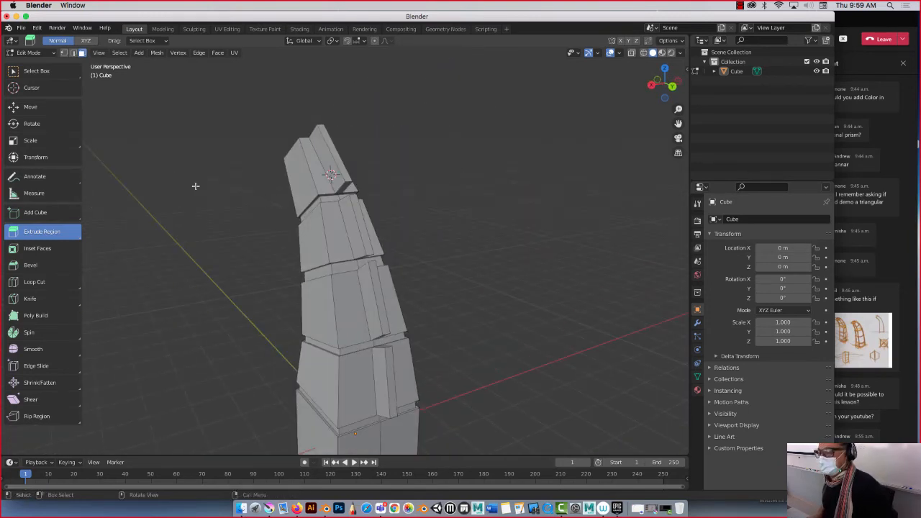
{"action": "left_click", "coordinate": [337, 151]}
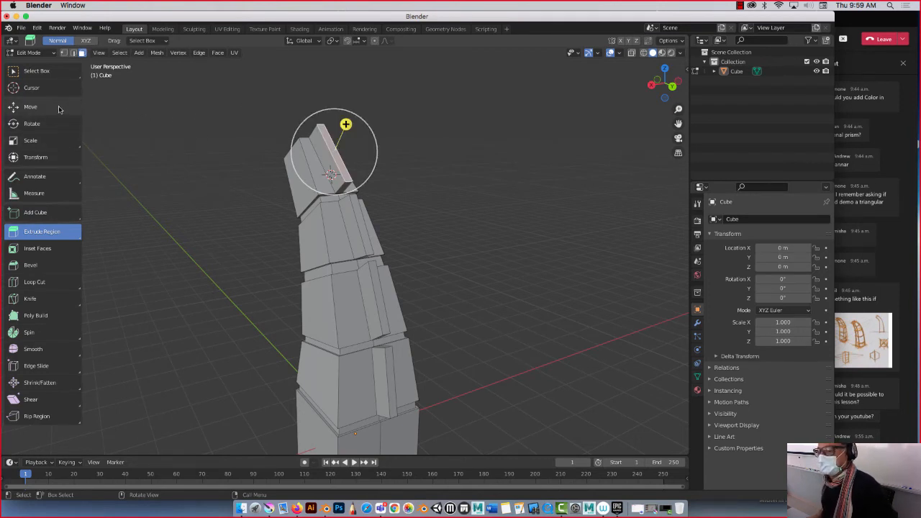
{"action": "left_click", "coordinate": [30, 107]}
{"action": "key", "text": "s"}
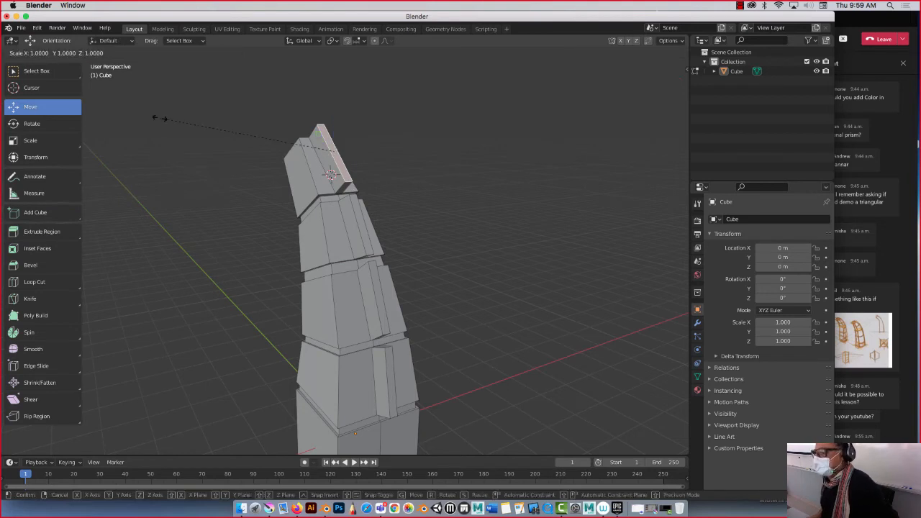
{"action": "left_click", "coordinate": [244, 147]}
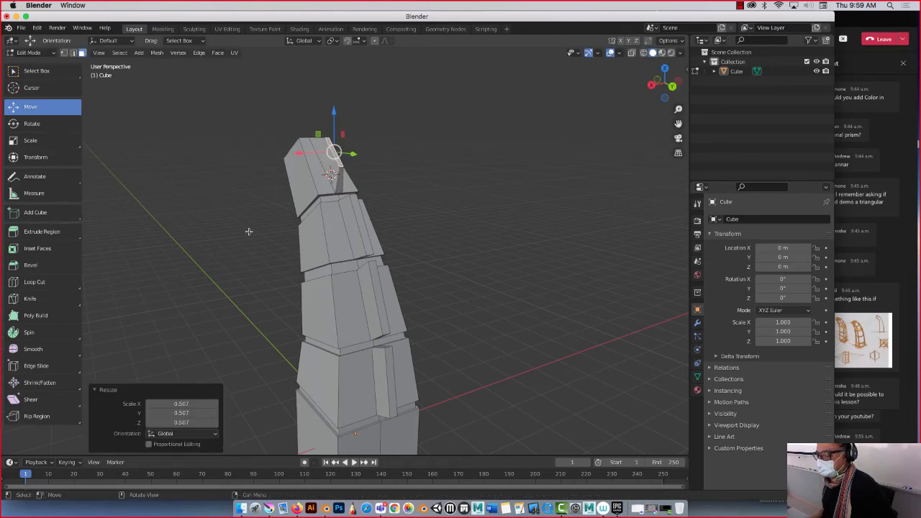
- Scale the outer face of the top segment's raised fin along X to about 0.356
{"action": "mouse_move", "coordinate": [248, 231]}
{"action": "middle_mouse_down"}
{"action": "mouse_move", "coordinate": [216, 220]}
{"action": "mouse_move", "coordinate": [241, 220]}
{"action": "middle_mouse_up"}
{"action": "middle_click_drag", "start_coordinate": [265, 150], "coordinate": [236, 188]}
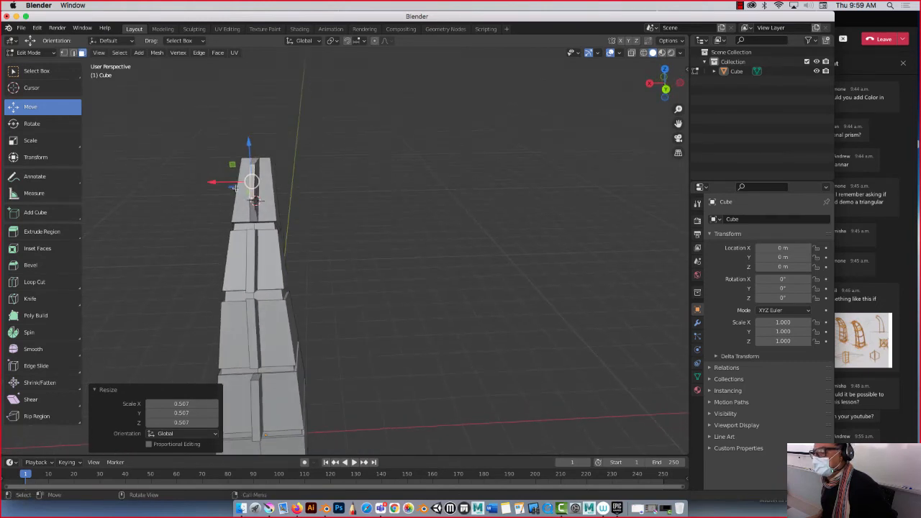
{"action": "key", "text": "s"}
{"action": "key", "text": "x"}
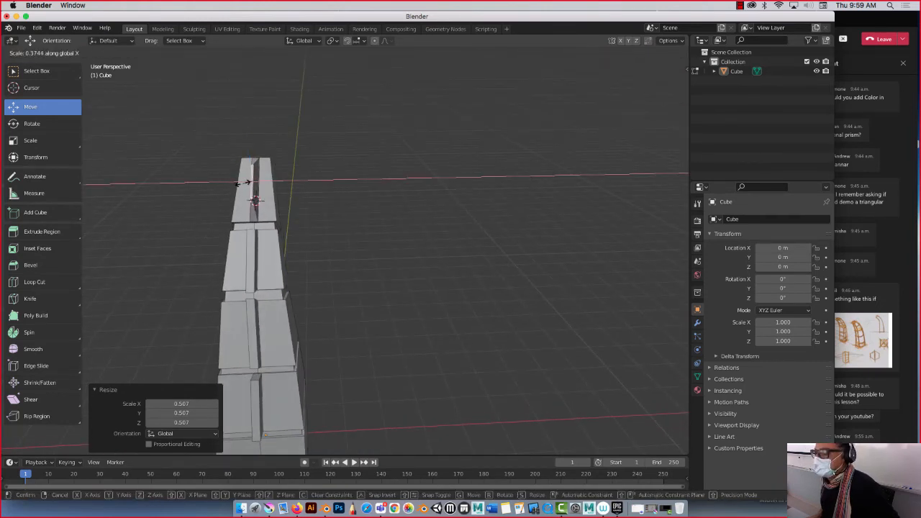
{"action": "left_click", "coordinate": [246, 184]}
- Scale the outer face of the second segment's fin uniformly to about 0.565, and along X to about -0.467
{"action": "middle_click_drag", "start_coordinate": [248, 182], "coordinate": [387, 207]}
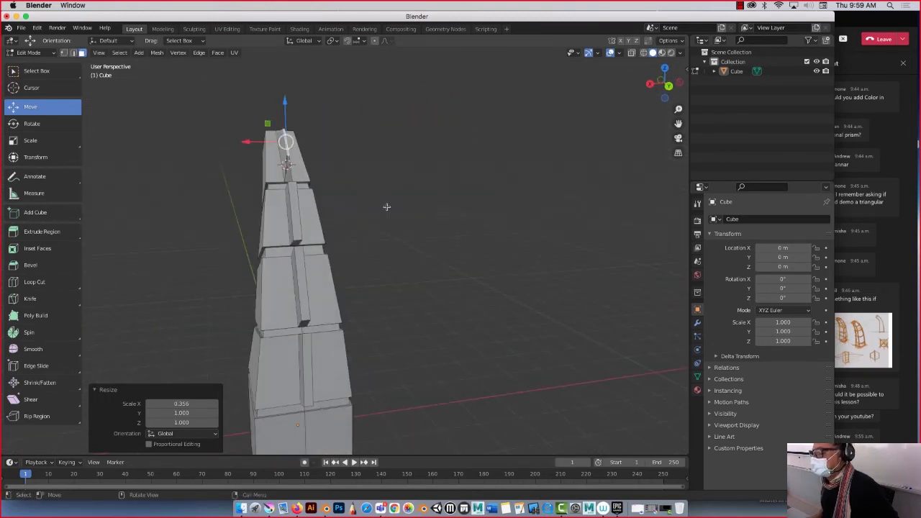
{"action": "left_click", "coordinate": [294, 204]}
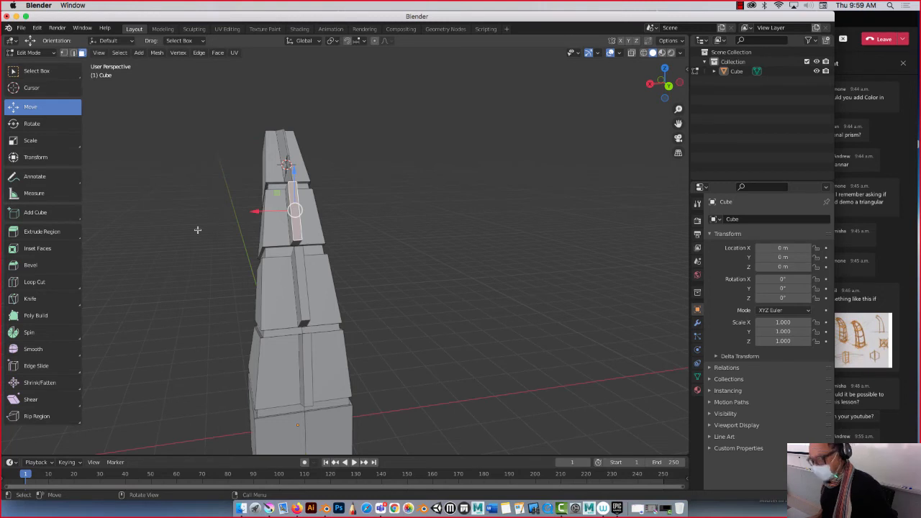
{"action": "key", "text": "s"}
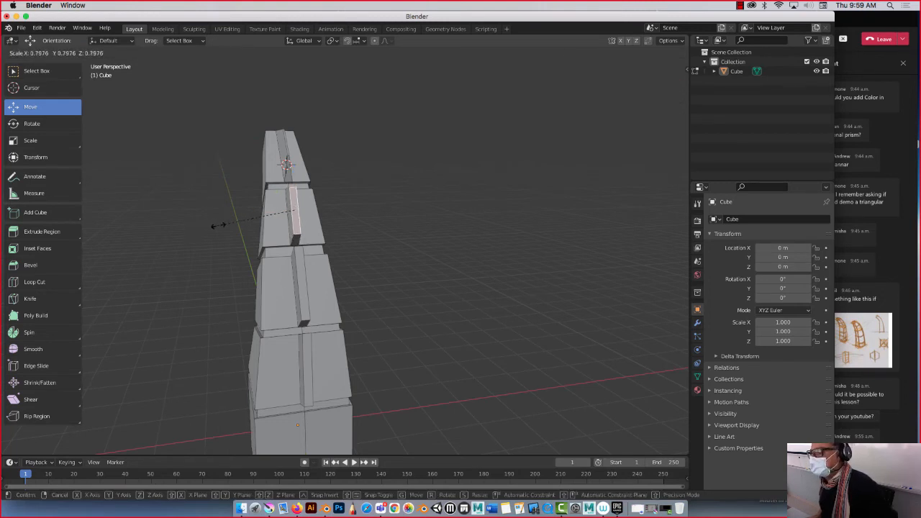
{"action": "left_click", "coordinate": [241, 222]}
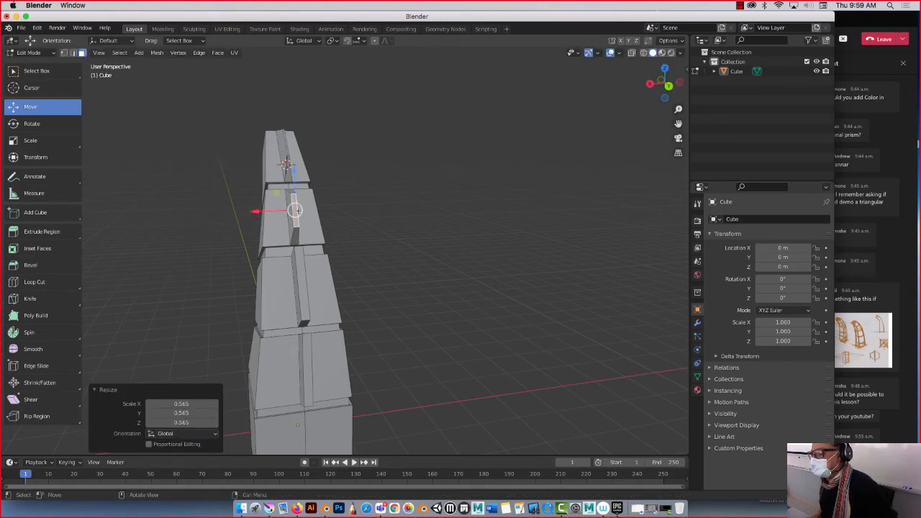
{"action": "key", "text": "s"}
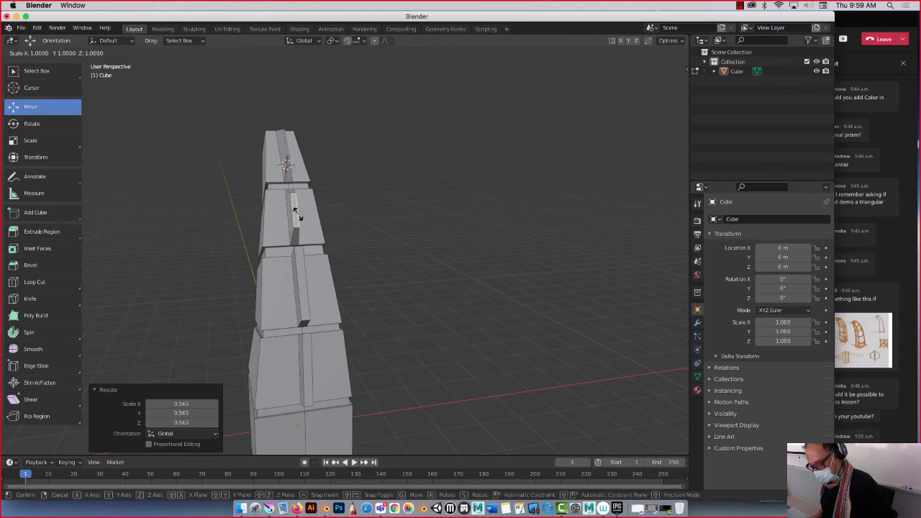
{"action": "key", "text": "x"}
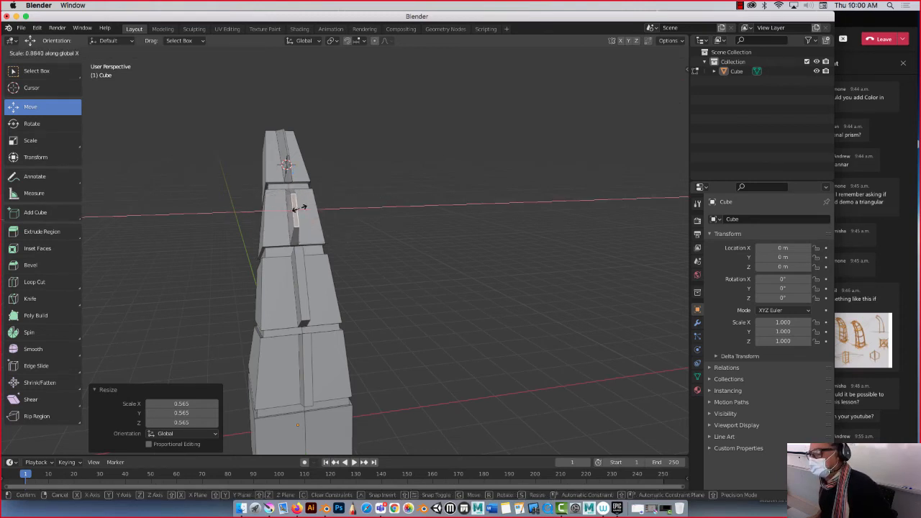
{"action": "left_click", "coordinate": [234, 248]}
- Move the outer face of the second segment's fin by about -0.034 m in Y and 0.096 m in Z
{"action": "middle_click_drag", "start_coordinate": [234, 247], "coordinate": [298, 240]}
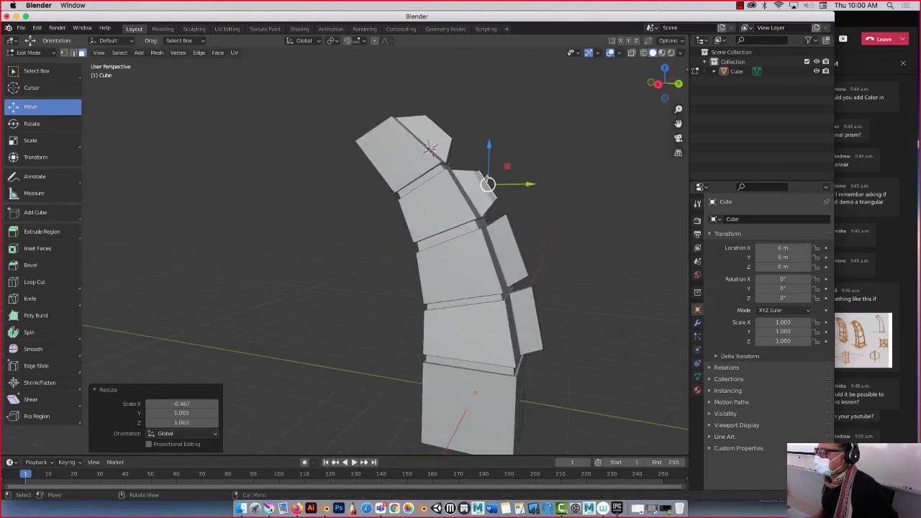
{"action": "left_click_drag", "start_coordinate": [488, 185], "coordinate": [486, 178]}
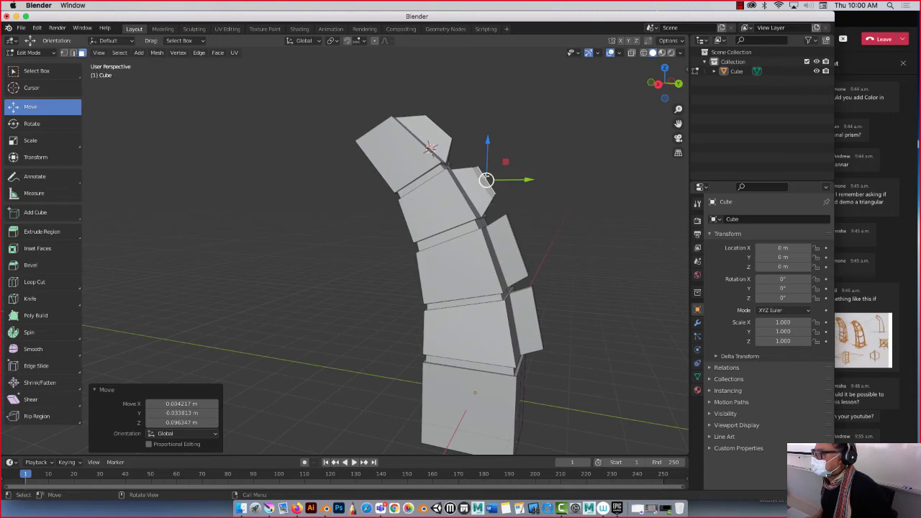
{"action": "scroll", "coordinate": [471, 185], "scroll_direction": "down", "scroll_amount": 3}
{"action": "scroll", "coordinate": [472, 185], "scroll_direction": "up", "scroll_amount": 3}
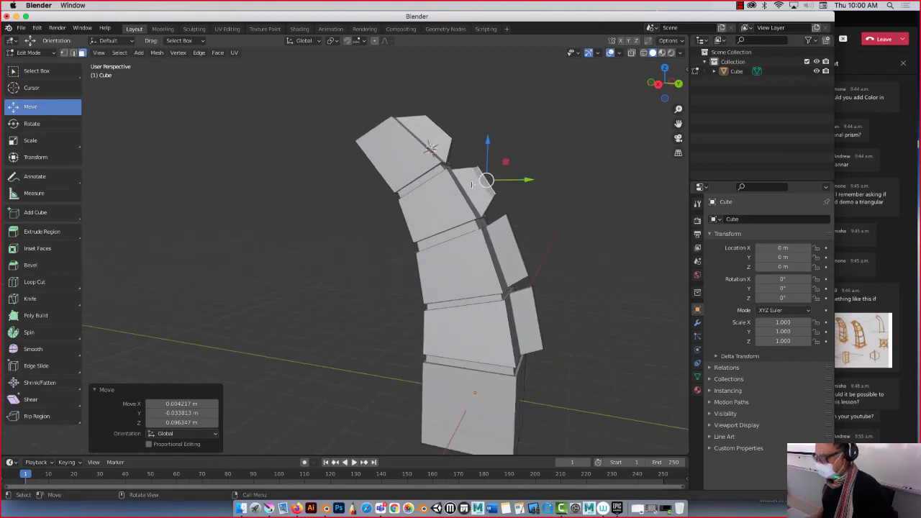
- Return to Object Mode and rename the column object as Pillar01
{"action": "key", "text": "Tab"}
{"action": "scroll", "coordinate": [359, 169], "scroll_direction": "down", "scroll_amount": 1}
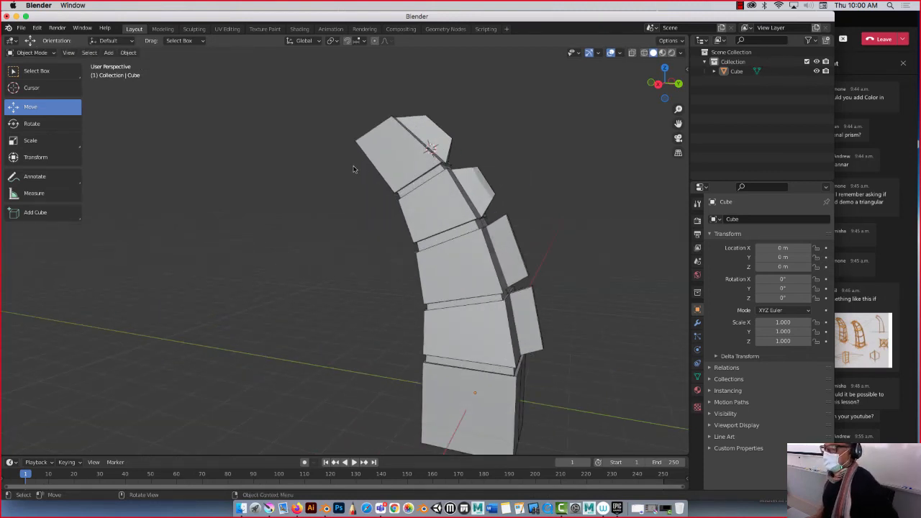
{"action": "scroll", "coordinate": [453, 200], "scroll_direction": "down", "scroll_amount": 3}
{"action": "left_click", "coordinate": [367, 240]}
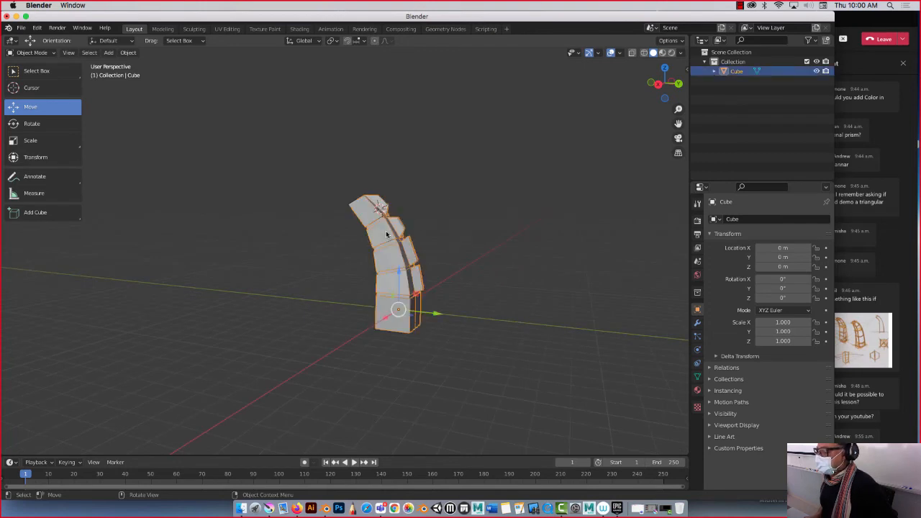
{"action": "double_click", "coordinate": [736, 71]}
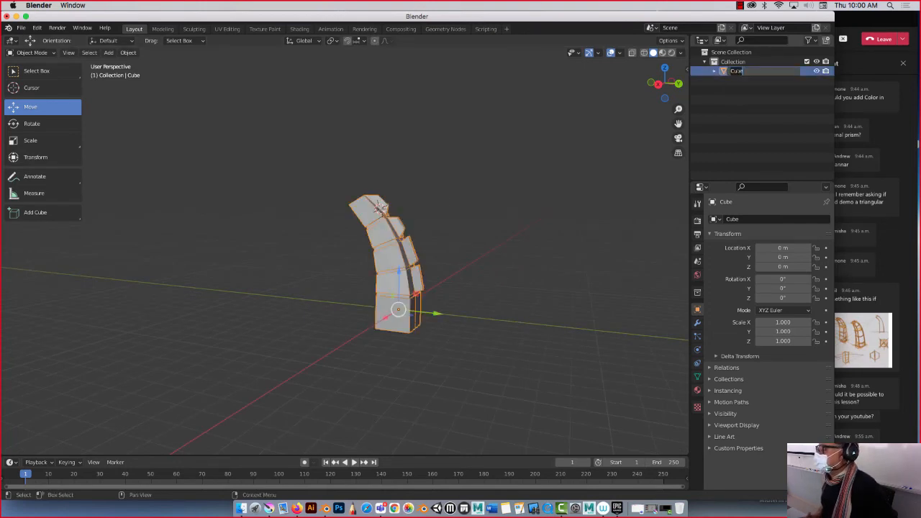
{"action": "key", "text": "Return"}
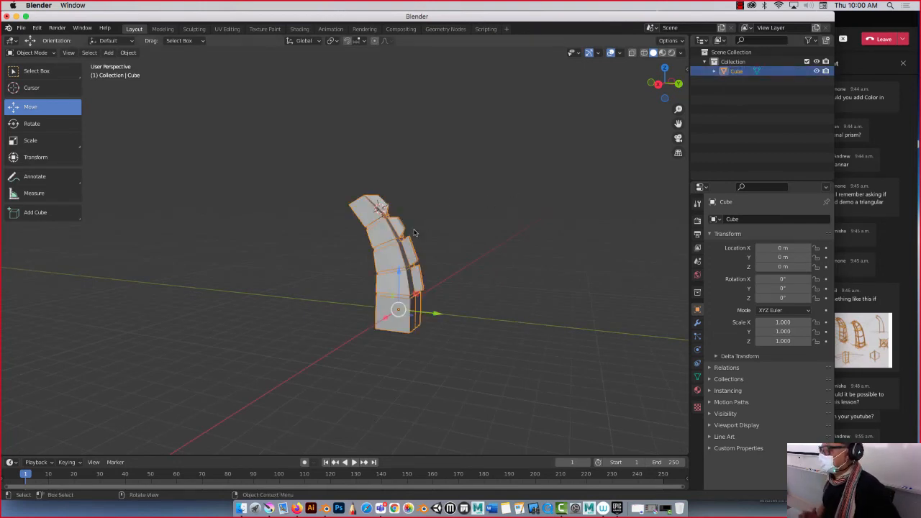
{"action": "double_click", "coordinate": [741, 72]}
{"action": "type", "text": "F"}
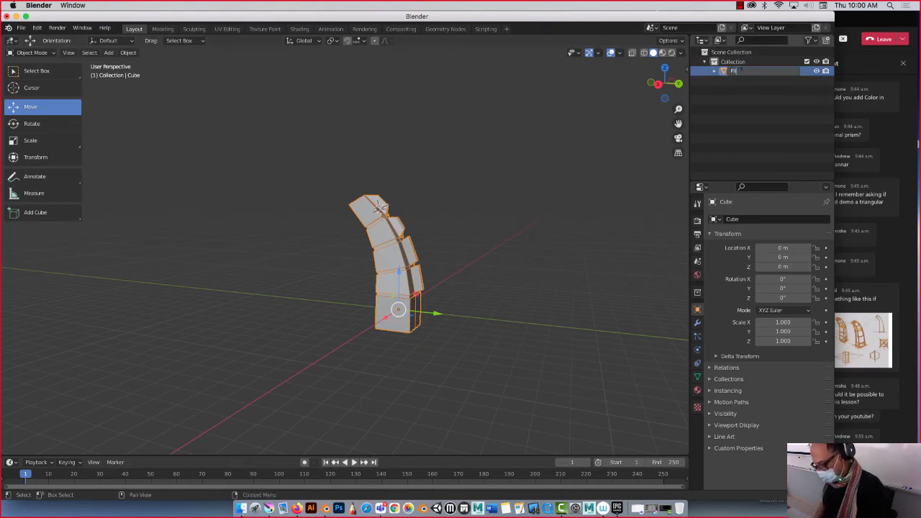
{"action": "type", "text": "illar01"}
{"action": "key", "text": "Return"}
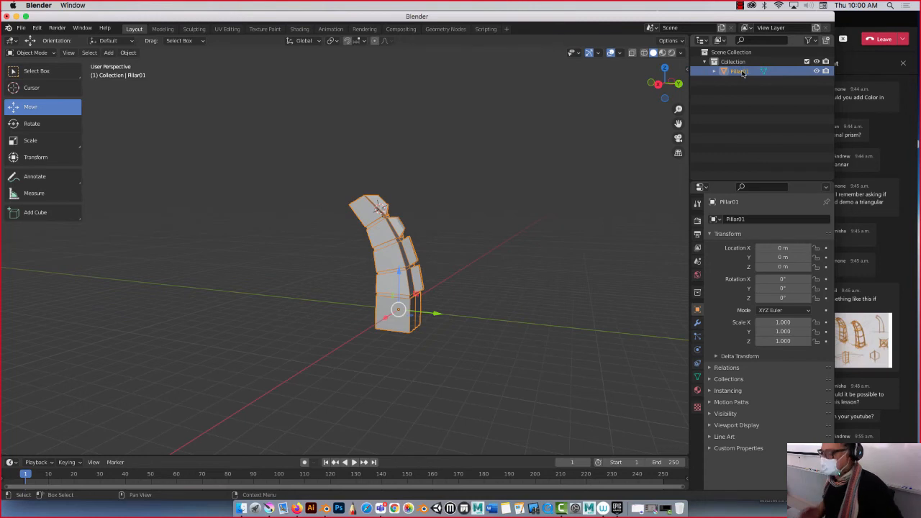
- Move the pillar about 6.16 m along the Y axis and deselect it
{"action": "key", "text": "g"}
{"action": "key", "text": "y"}
{"action": "left_click", "coordinate": [454, 251]}
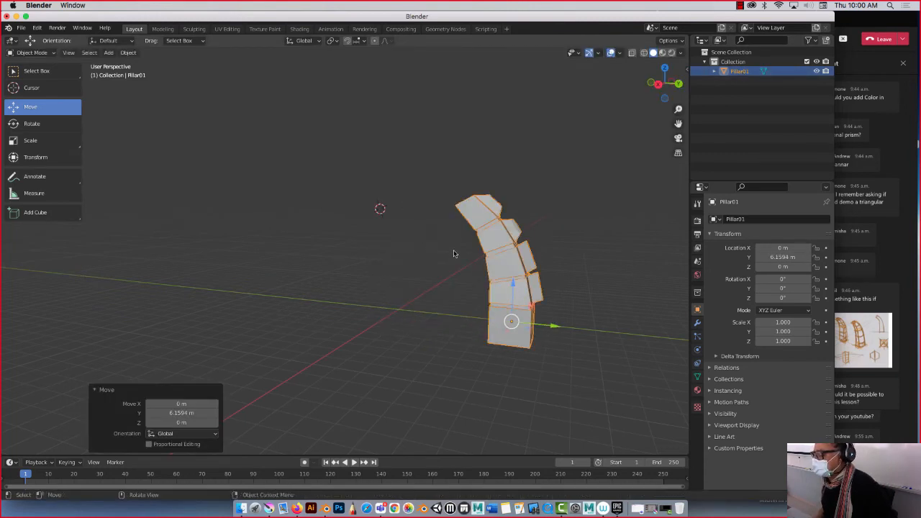
{"action": "middle_click_drag", "start_coordinate": [454, 251], "coordinate": [434, 283]}
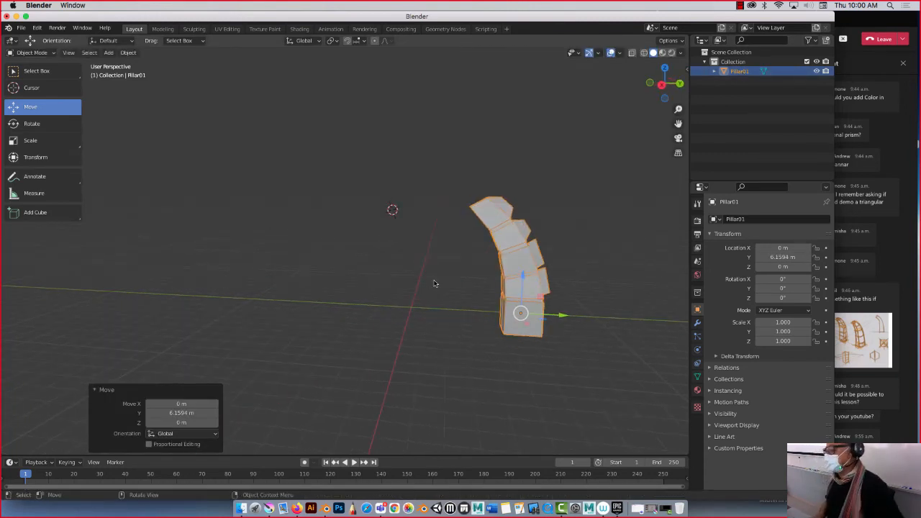
{"action": "left_click", "coordinate": [171, 105]}
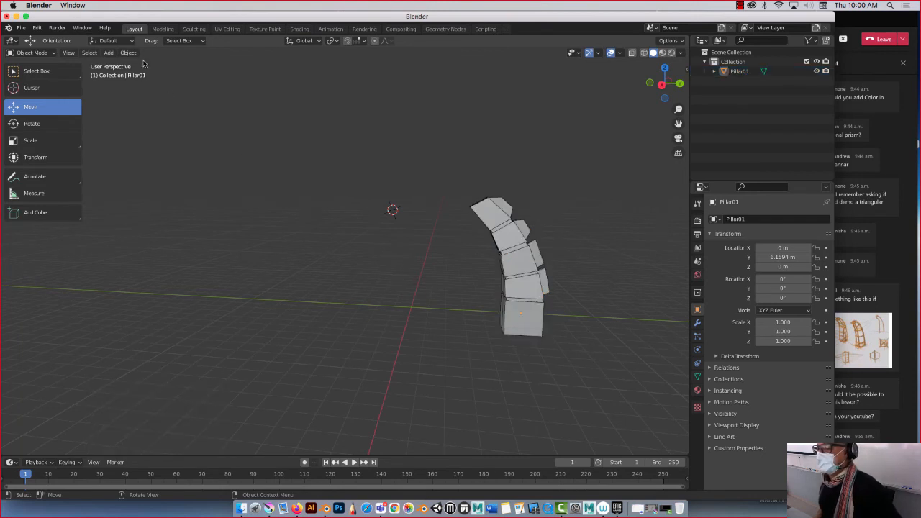
- Add a cylinder mesh and scale it uniformly by 5
{"action": "left_click", "coordinate": [108, 52]}
{"action": "mouse_move", "coordinate": [113, 66]}
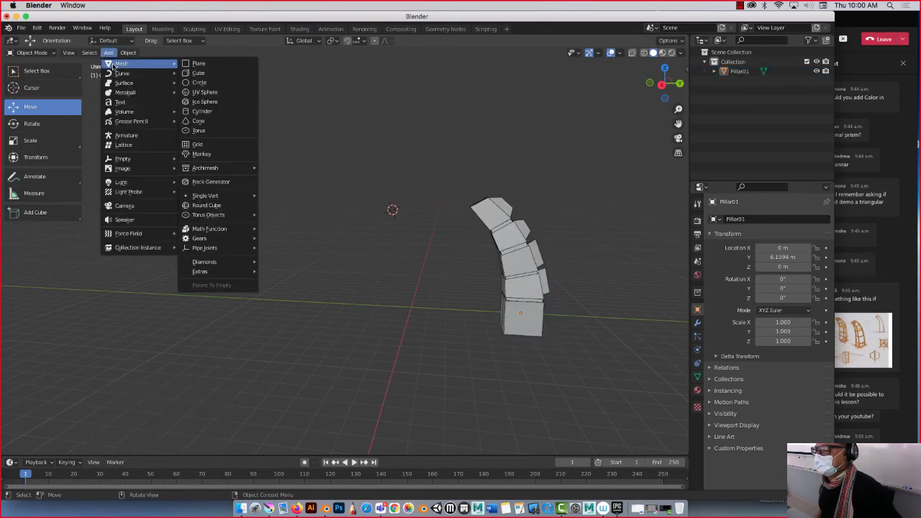
{"action": "left_click", "coordinate": [204, 113]}
{"action": "middle_click_drag", "start_coordinate": [329, 226], "coordinate": [300, 244]}
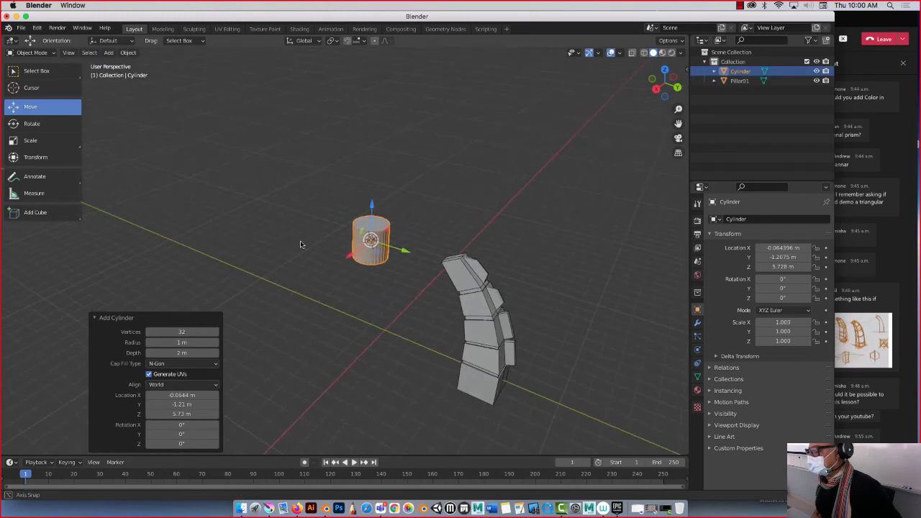
{"action": "scroll", "coordinate": [332, 213], "scroll_direction": "up", "scroll_amount": 2}
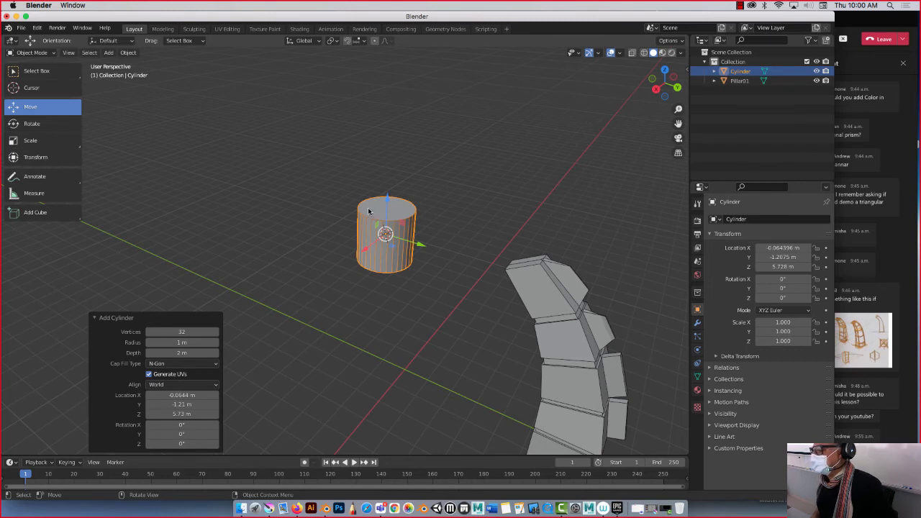
{"action": "mouse_move", "coordinate": [369, 211]}
{"action": "middle_mouse_down"}
{"action": "mouse_move", "coordinate": [365, 225]}
{"action": "mouse_move", "coordinate": [373, 214]}
{"action": "middle_mouse_up"}
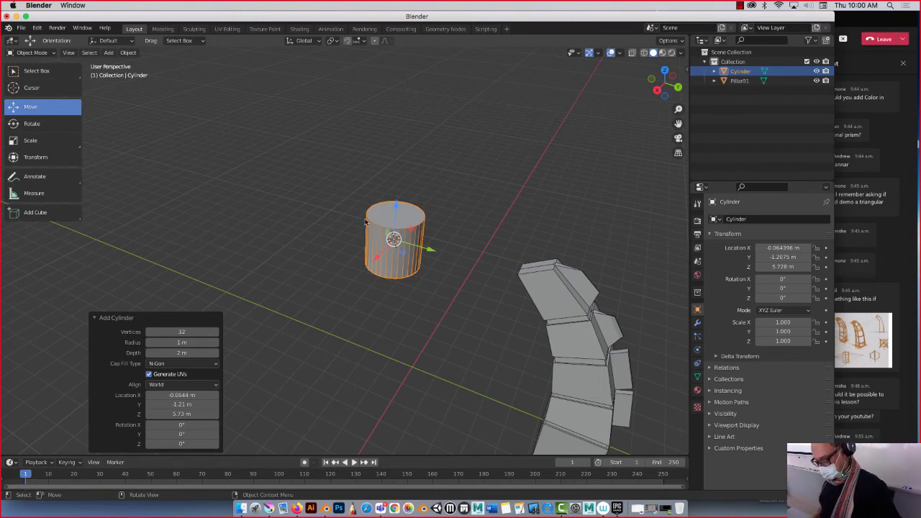
{"action": "type", "text": "s5"}
{"action": "key", "text": "Return"}
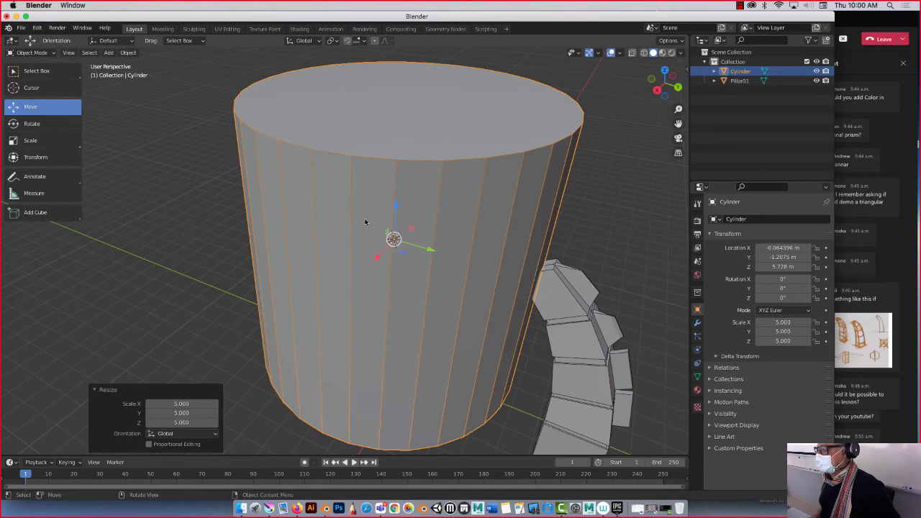
- Delete the cylinder's top and bottom cap faces in Edit Mode
{"action": "scroll", "coordinate": [367, 216], "scroll_direction": "down", "scroll_amount": 4}
{"action": "middle_click_drag", "start_coordinate": [361, 185], "coordinate": [359, 213]}
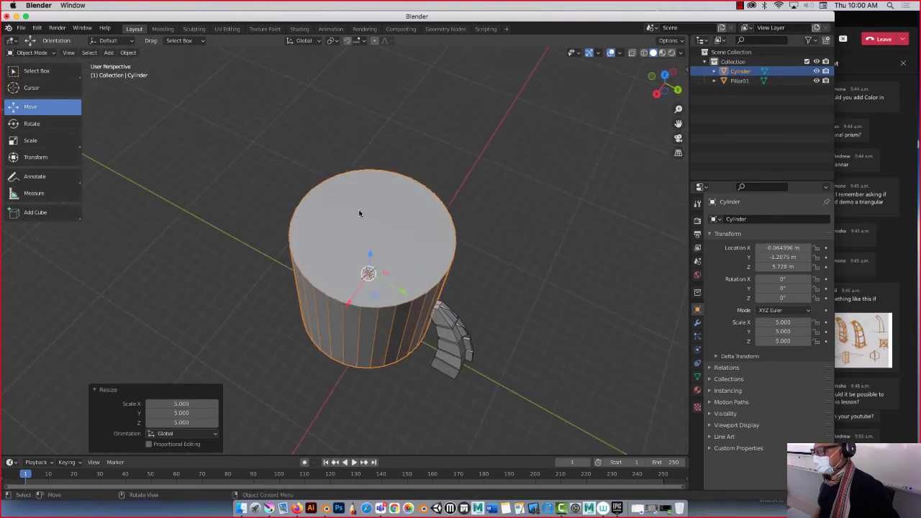
{"action": "key", "text": "Tab"}
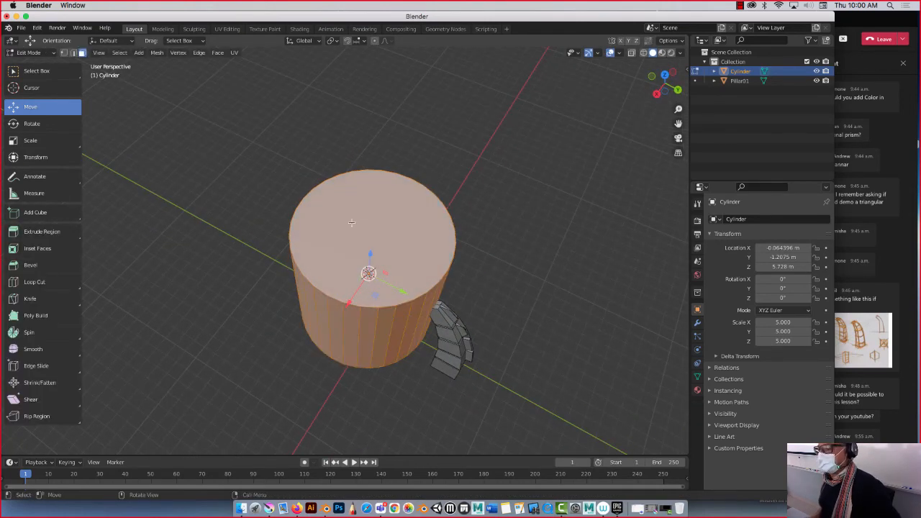
{"action": "left_click", "coordinate": [351, 222]}
{"action": "mouse_move", "coordinate": [346, 223]}
{"action": "middle_mouse_down"}
{"action": "mouse_move", "coordinate": [347, 241]}
{"action": "mouse_move", "coordinate": [346, 227]}
{"action": "middle_mouse_up"}
{"action": "key", "text": "x"}
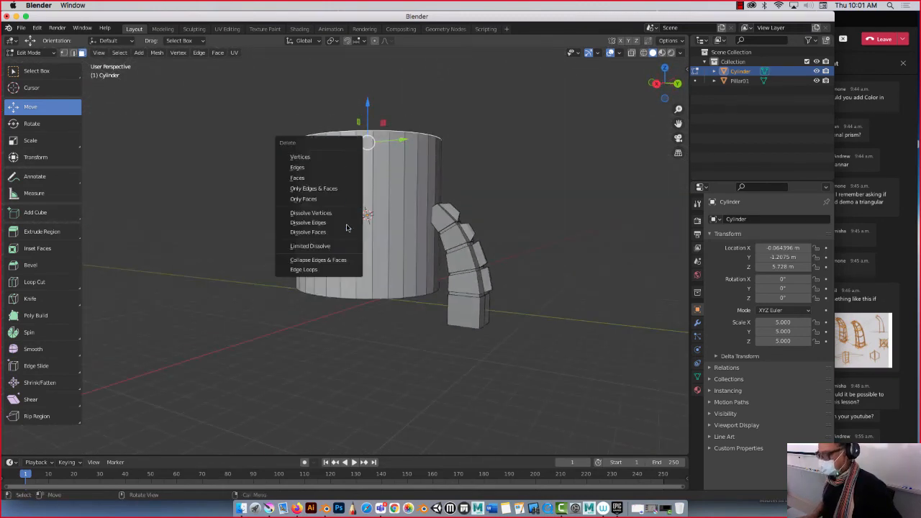
{"action": "left_click", "coordinate": [306, 177]}
{"action": "middle_click_drag", "start_coordinate": [306, 180], "coordinate": [324, 226]}
{"action": "left_click", "coordinate": [323, 226]}
{"action": "key", "text": "x"}
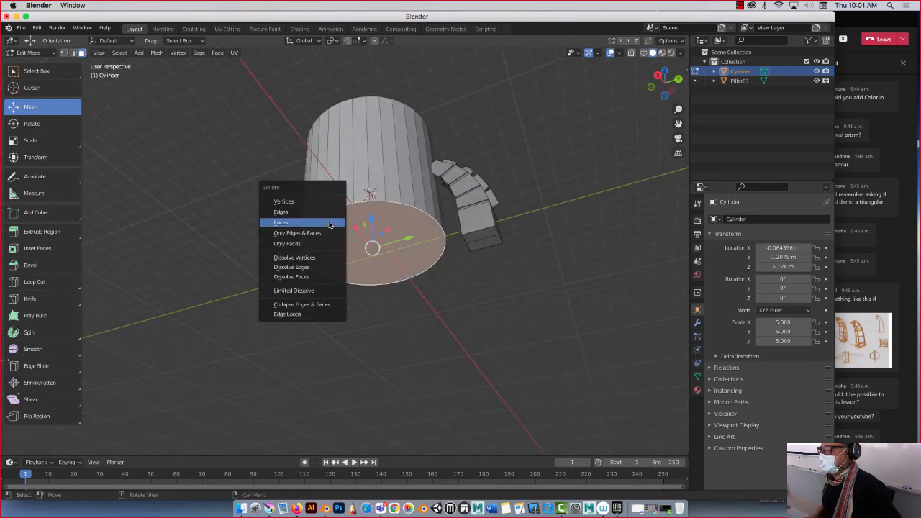
{"action": "left_click", "coordinate": [323, 224]}
- Select the full ring of side faces around the open cylinder
{"action": "middle_click_drag", "start_coordinate": [294, 146], "coordinate": [287, 215]}
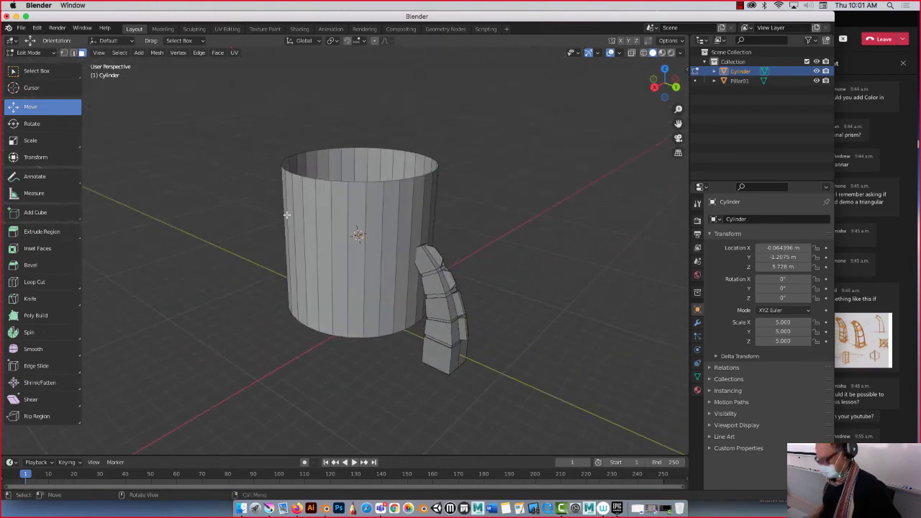
{"action": "left_click", "coordinate": [344, 205], "text": "alt"}
{"action": "middle_click_drag", "start_coordinate": [326, 170], "coordinate": [320, 203]}
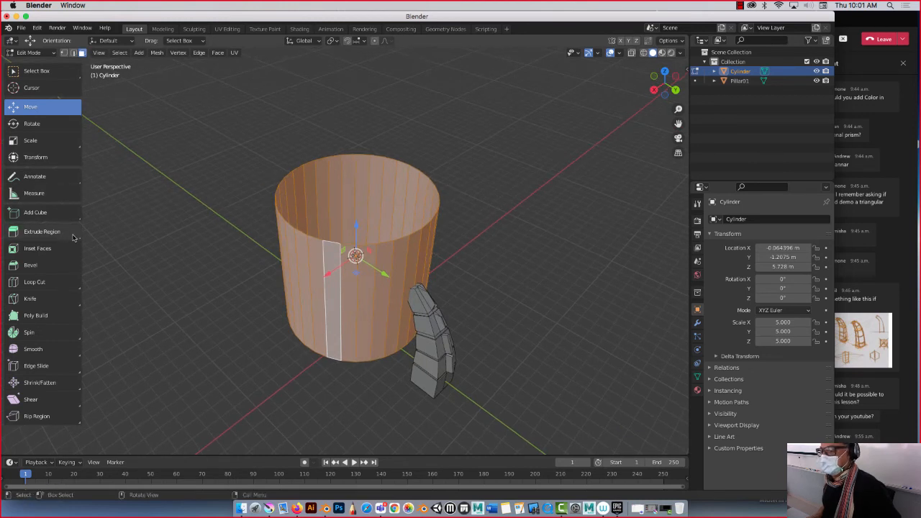
- Try extruding the ring of side faces as one region by about -4.44 m along the normal, and undo it
{"action": "key", "text": "e"}
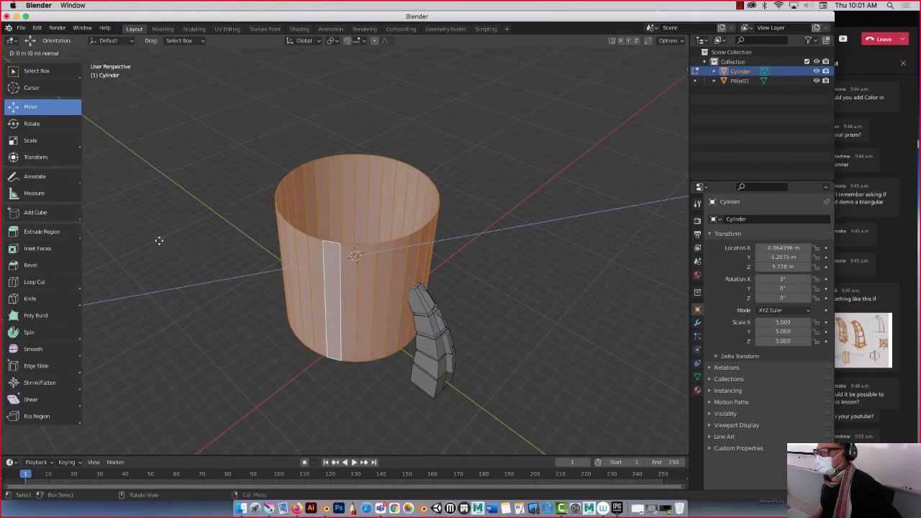
{"action": "left_click", "coordinate": [219, 224]}
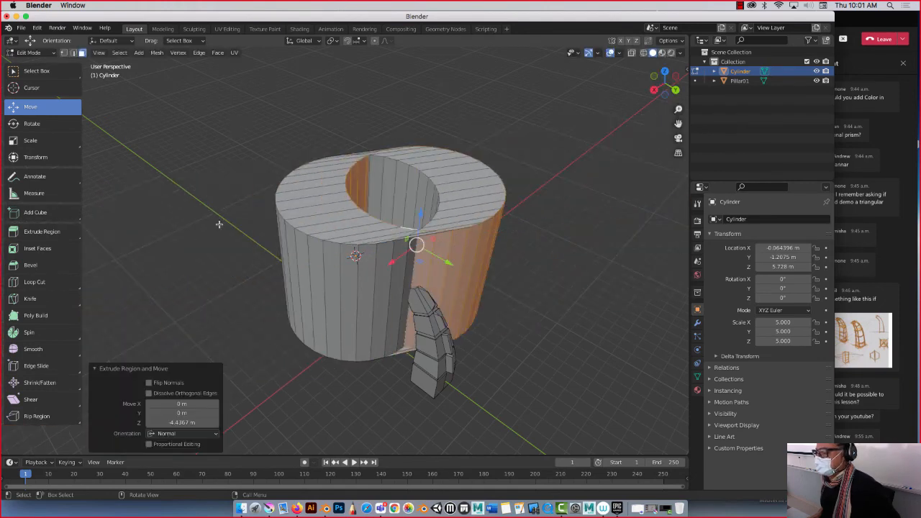
{"action": "key", "text": "ctrl+z"}
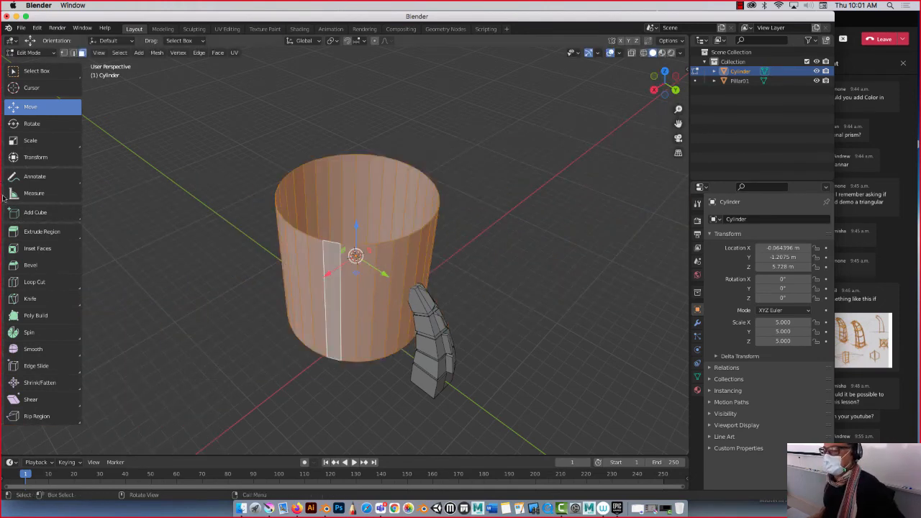
- Thicken the cylinder wall inward with Extrude Along Normals and deselect the faces
{"action": "left_click_drag", "start_coordinate": [76, 237], "coordinate": [70, 289]}
{"action": "left_click_drag", "start_coordinate": [304, 265], "coordinate": [312, 265]}
{"action": "left_click", "coordinate": [235, 236]}
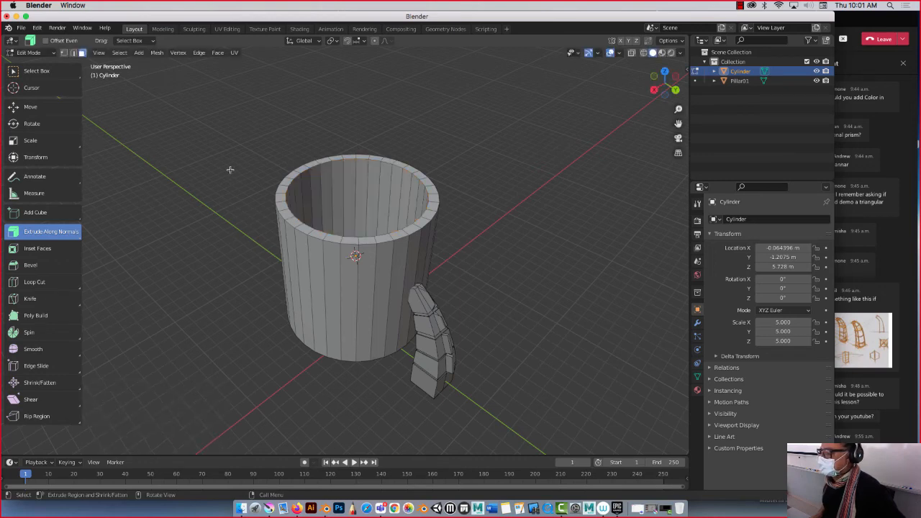
- Return the hollow cylinder to Object Mode and switch to the right orthographic view
{"action": "mouse_move", "coordinate": [229, 171]}
{"action": "middle_mouse_down"}
{"action": "mouse_move", "coordinate": [223, 224]}
{"action": "mouse_move", "coordinate": [247, 185]}
{"action": "mouse_move", "coordinate": [219, 157]}
{"action": "middle_mouse_up"}
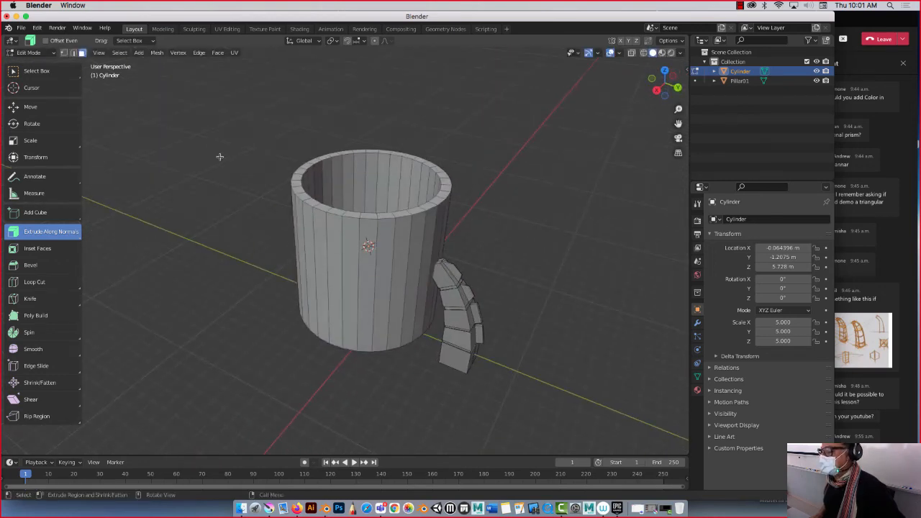
{"action": "left_click", "coordinate": [28, 106]}
{"action": "left_click", "coordinate": [364, 221]}
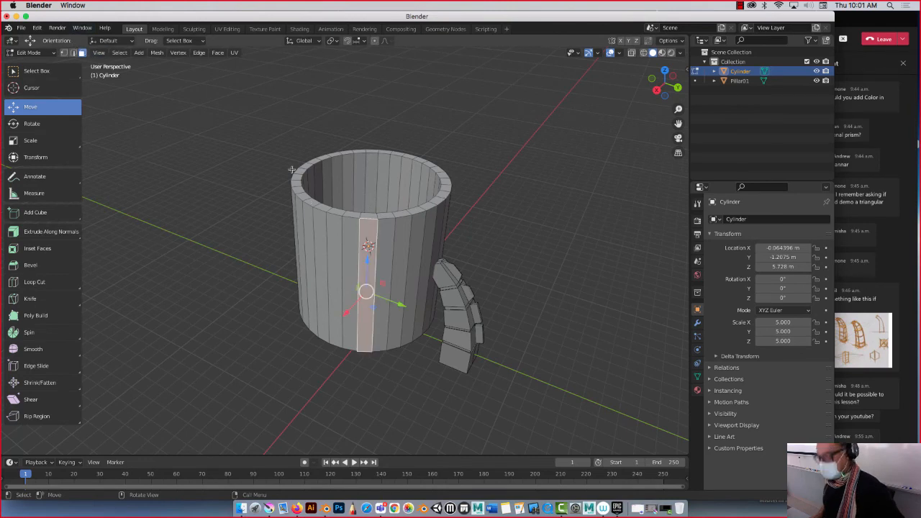
{"action": "key", "text": "Tab"}
{"action": "middle_click_drag", "start_coordinate": [319, 157], "coordinate": [357, 138]}
{"action": "key", "text": "KP_1"}
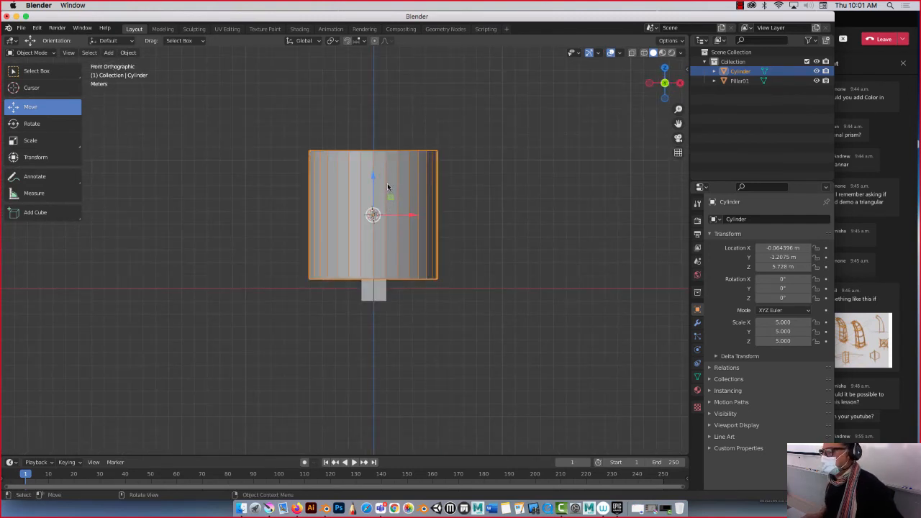
{"action": "key", "text": "KP_3"}
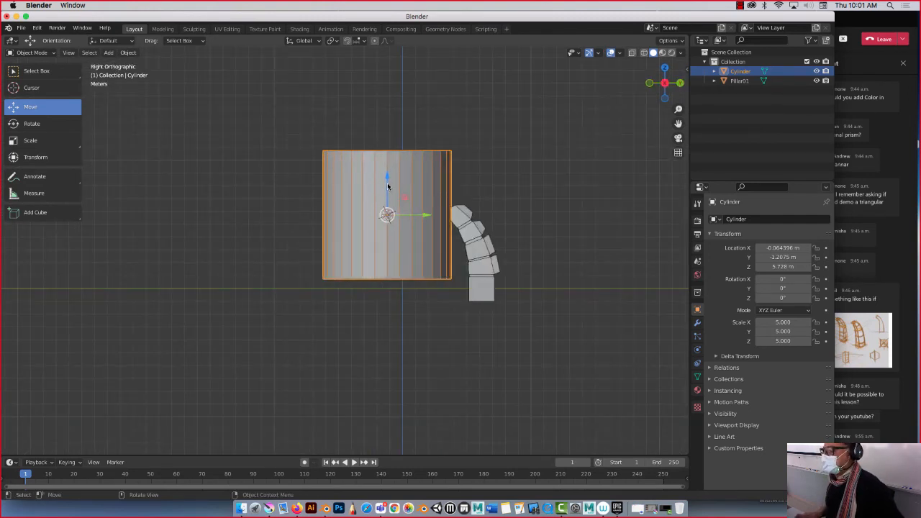
- Rotate the hollow cylinder to exactly 90° about the Y axis and deselect it
{"action": "key", "text": "shift+space"}
{"action": "key", "text": "r"}
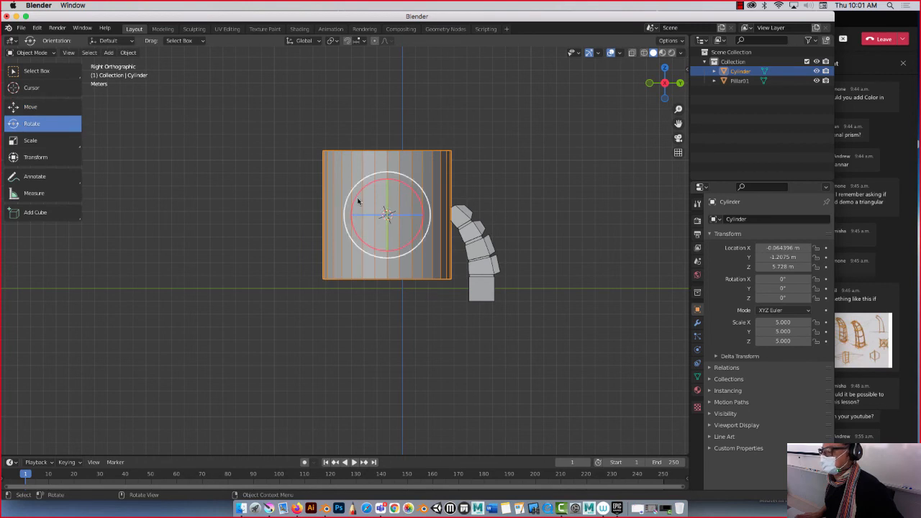
{"action": "left_click_drag", "start_coordinate": [386, 194], "coordinate": [387, 215]}
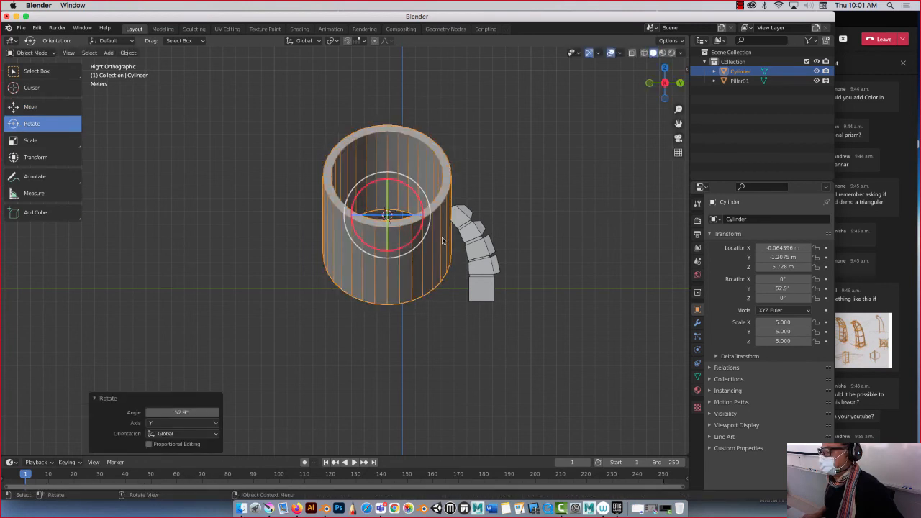
{"action": "left_click", "coordinate": [785, 288]}
{"action": "type", "text": "90"}
{"action": "key", "text": "Return"}
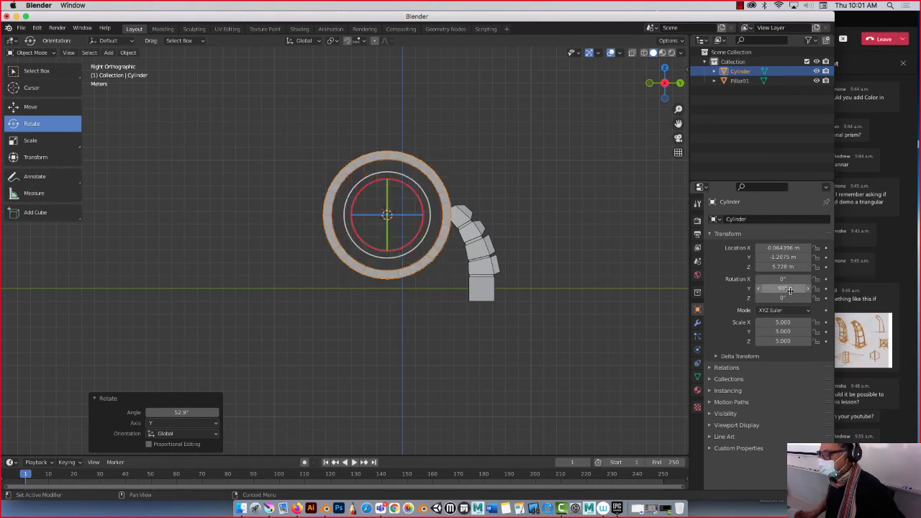
{"action": "left_click", "coordinate": [225, 160]}
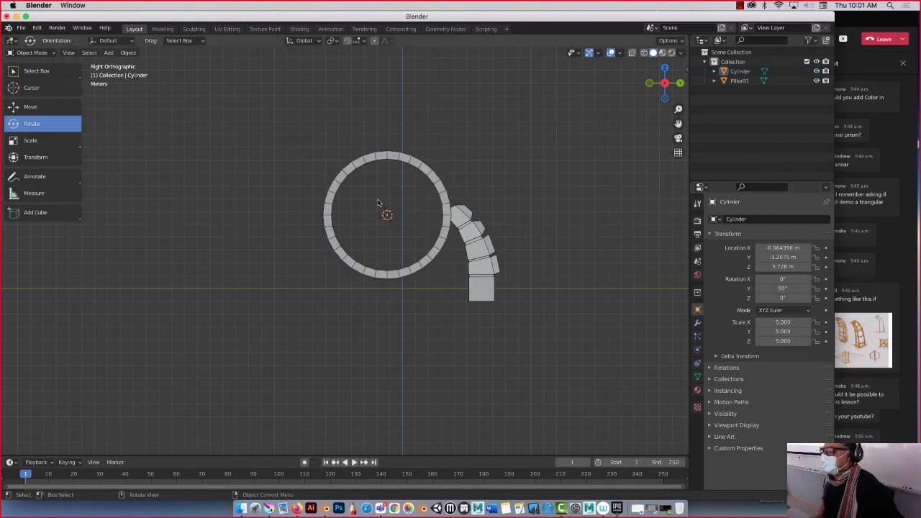
- Scale the hollow cylinder down along its length to a Z scale of about 0.951, forming a narrow ring, and deselect it
{"action": "middle_click_drag", "start_coordinate": [399, 222], "coordinate": [323, 206]}
{"action": "left_click", "coordinate": [322, 204]}
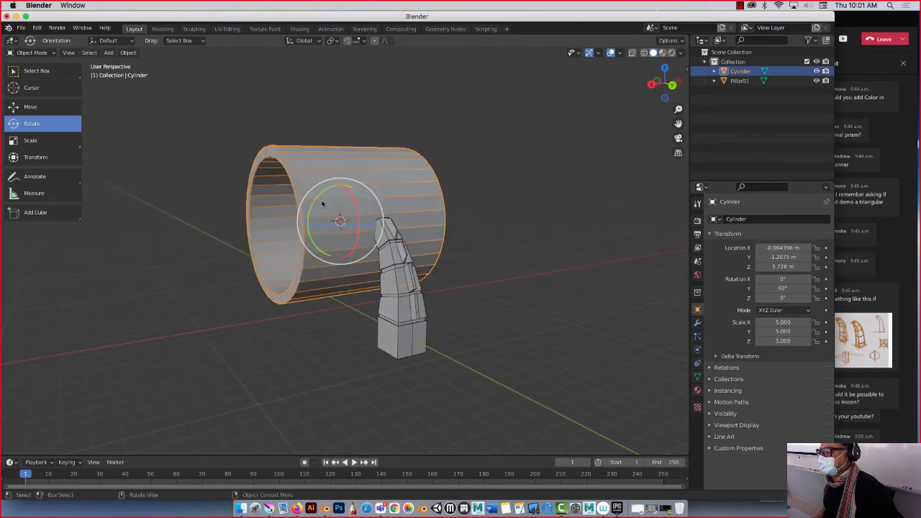
{"action": "left_click", "coordinate": [30, 140]}
{"action": "left_click_drag", "start_coordinate": [304, 225], "coordinate": [337, 220]}
{"action": "middle_click_drag", "start_coordinate": [248, 224], "coordinate": [282, 203]}
{"action": "left_click", "coordinate": [283, 204]}
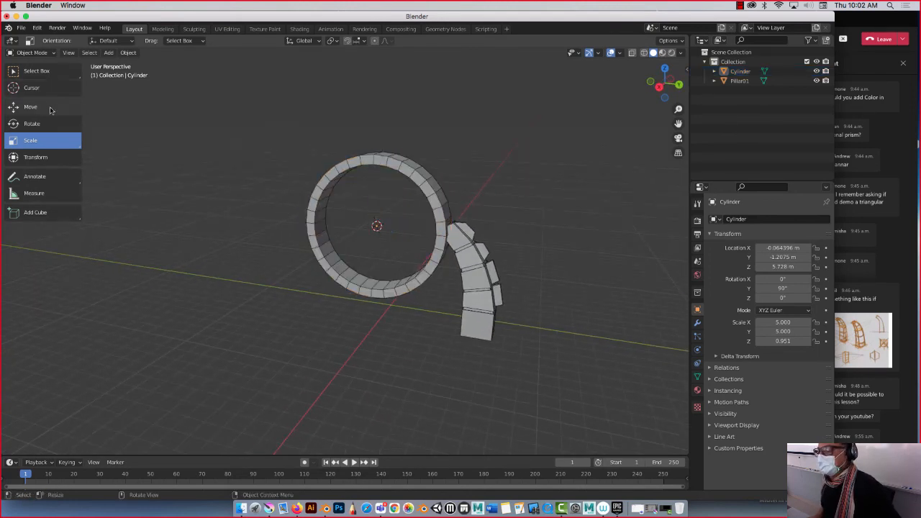
{"action": "left_click", "coordinate": [47, 107]}
{"action": "key", "text": "Tab"}
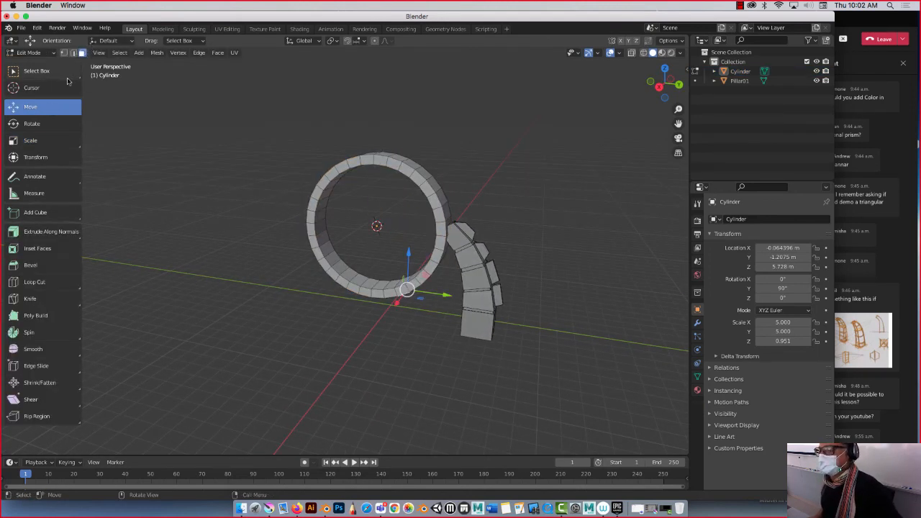
{"action": "left_click", "coordinate": [198, 123]}
{"action": "key", "text": "Tab"}
{"action": "left_click", "coordinate": [128, 52]}
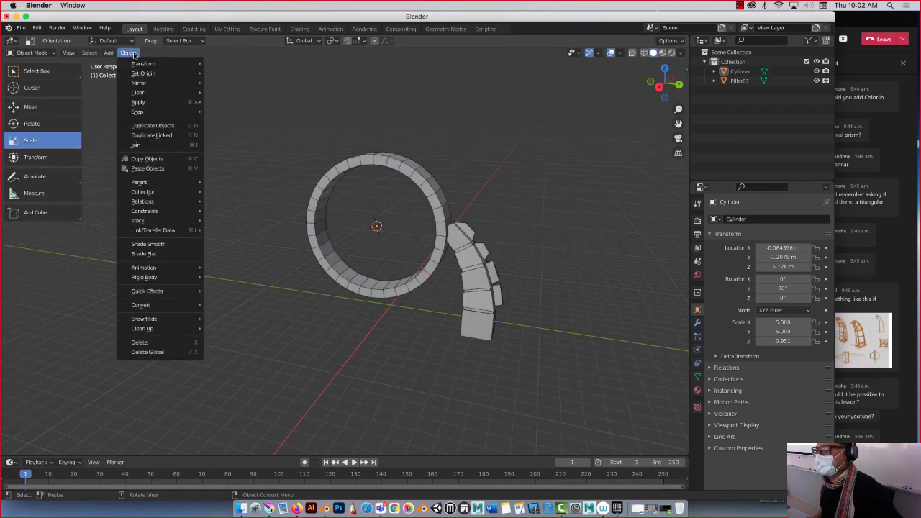
{"action": "mouse_move", "coordinate": [158, 70]}
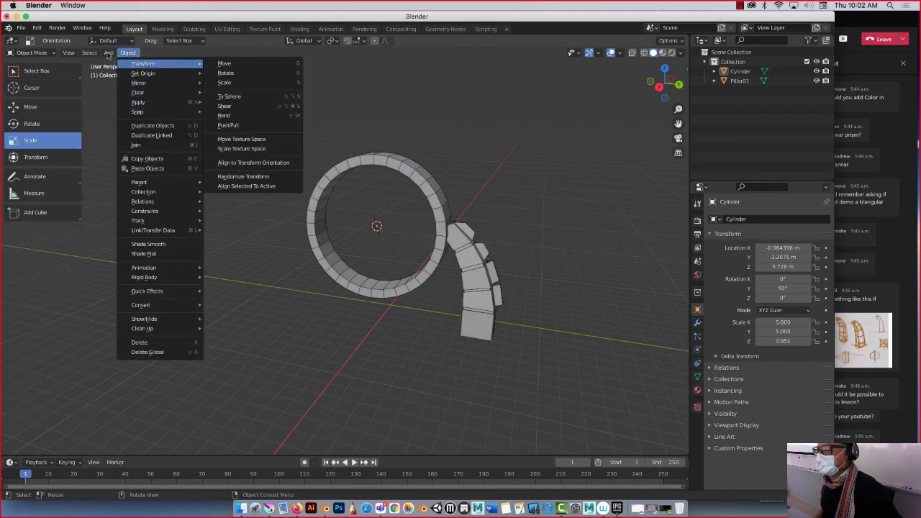
- Add a cylinder mesh with 20 vertices at the centre of the ring
{"action": "mouse_move", "coordinate": [108, 53]}
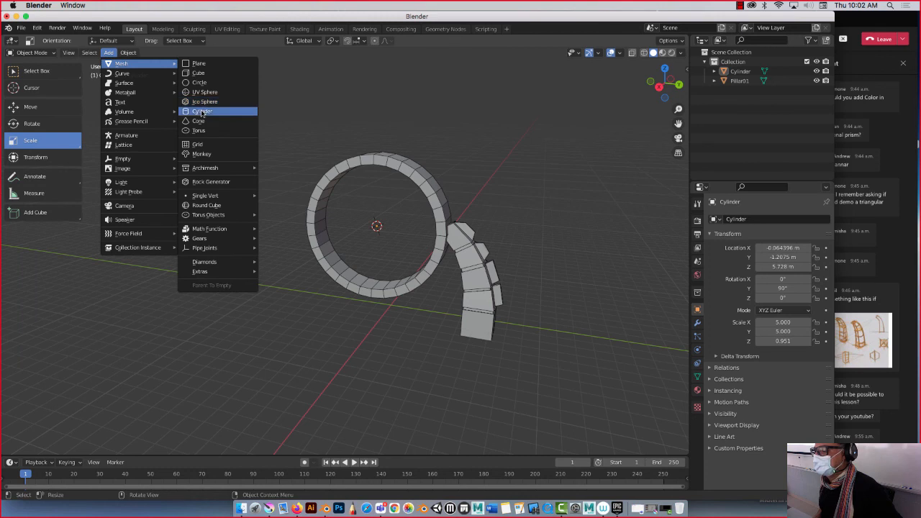
{"action": "left_click", "coordinate": [202, 112]}
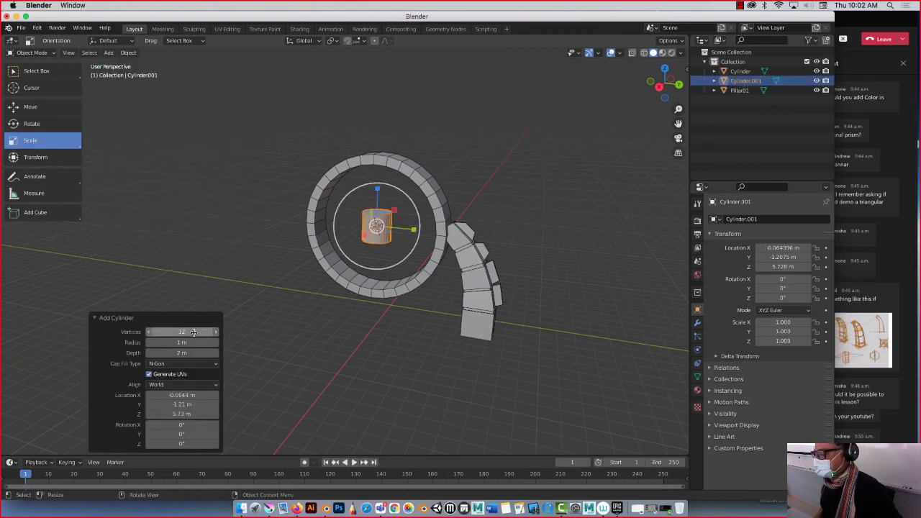
{"action": "left_click", "coordinate": [193, 332]}
{"action": "type", "text": "20"}
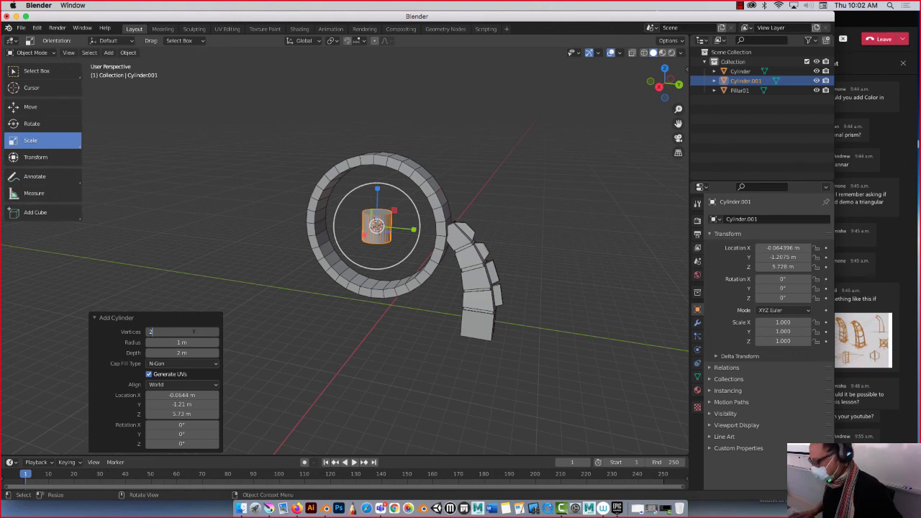
{"action": "key", "text": "Return"}
{"action": "scroll", "coordinate": [221, 198], "scroll_direction": "down", "scroll_amount": 1}
{"action": "middle_click_drag", "start_coordinate": [222, 198], "coordinate": [327, 193]}
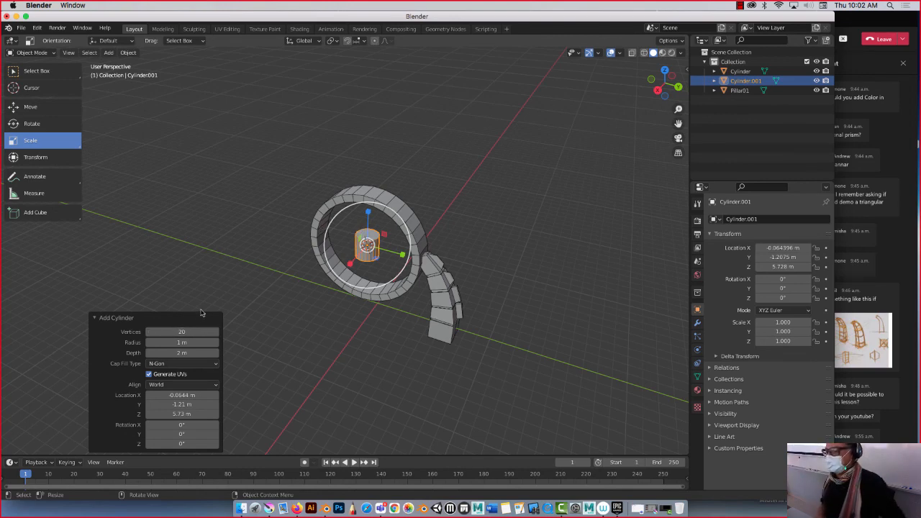
- Move the small cylinder out of the ring along the X axis to a location of about 15.67 m
{"action": "left_click", "coordinate": [31, 107]}
{"action": "left_click", "coordinate": [205, 154]}
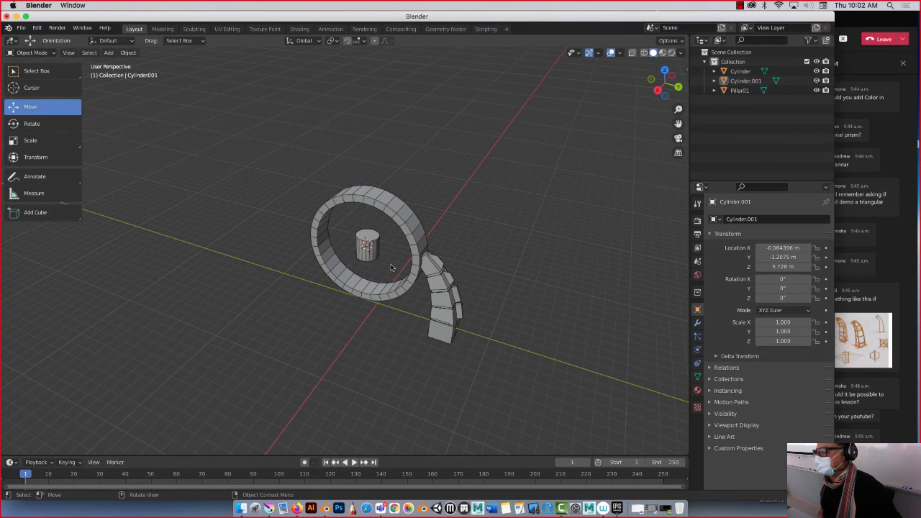
{"action": "left_click", "coordinate": [369, 244]}
{"action": "key", "text": "g"}
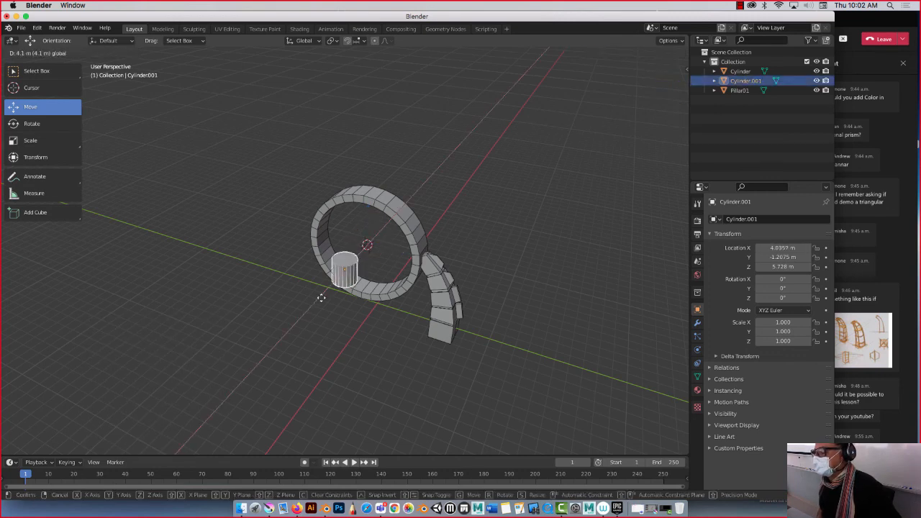
{"action": "left_click", "coordinate": [274, 314]}
{"action": "middle_click_drag", "start_coordinate": [302, 260], "coordinate": [317, 230]}
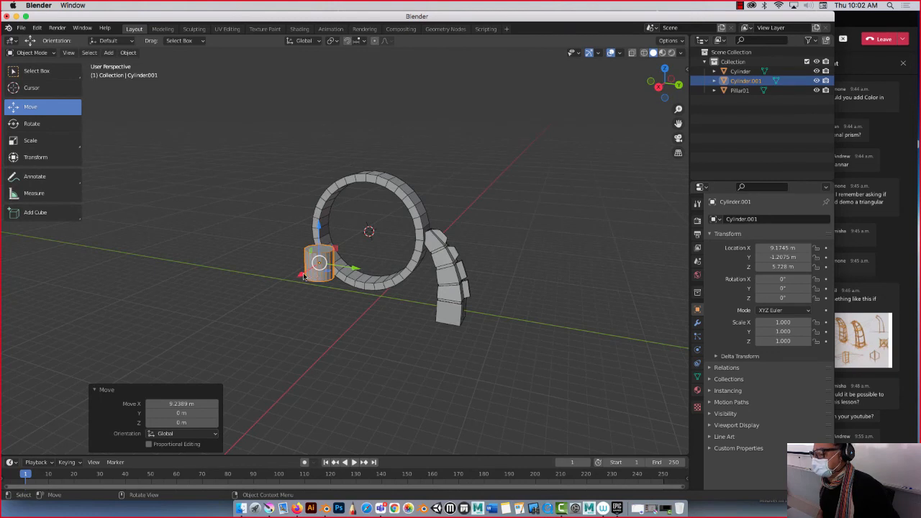
{"action": "left_click_drag", "start_coordinate": [303, 275], "coordinate": [242, 307]}
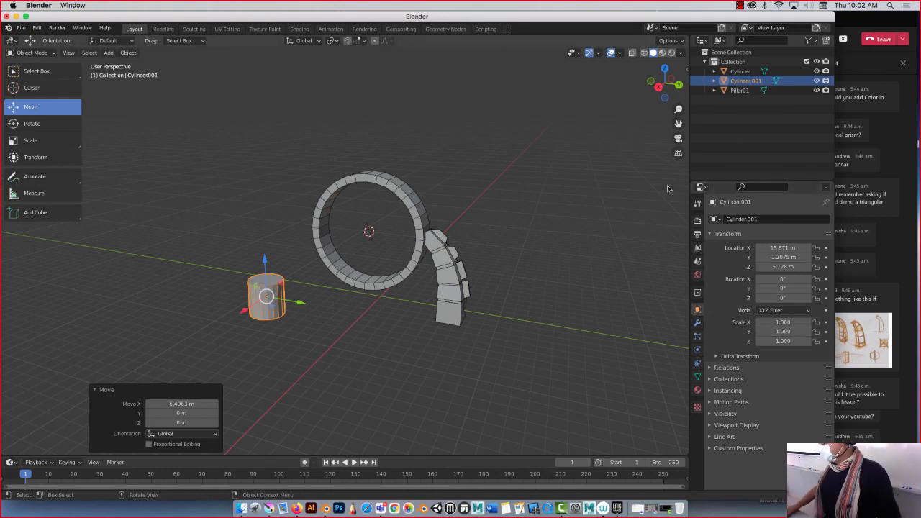
{"action": "left_click", "coordinate": [743, 6]}
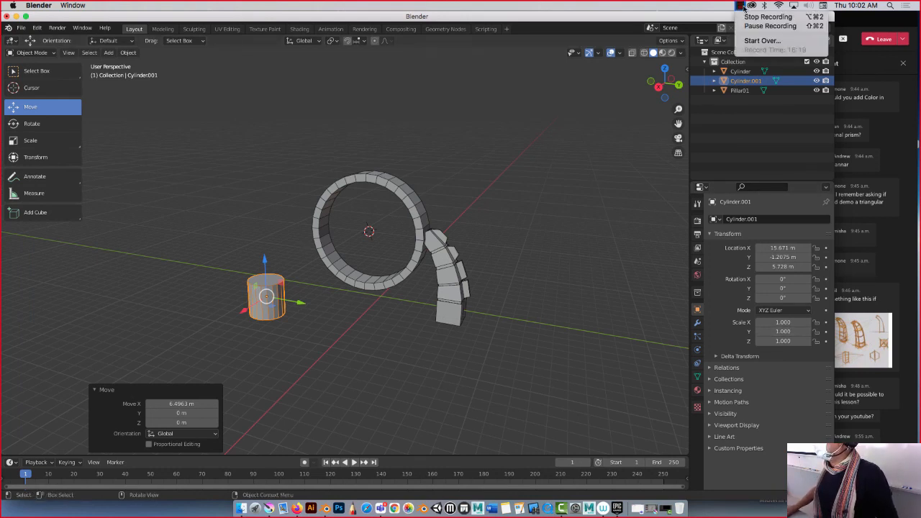